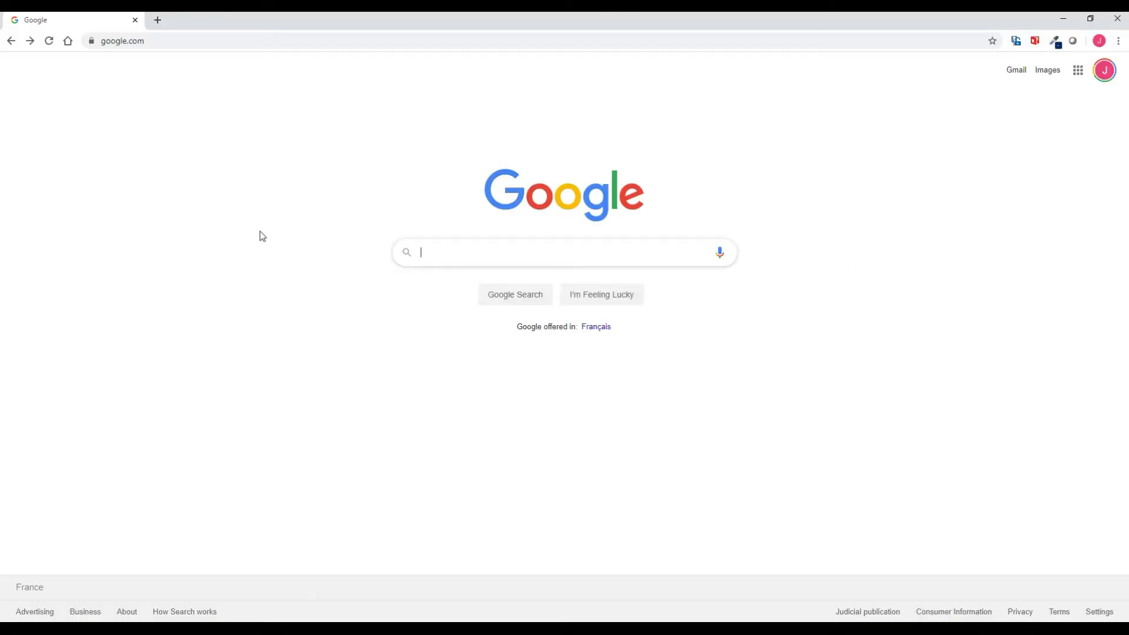
Step: Go to surveymethods.com and open its plans and pricing overview to view the available packages
{"action": "left_click", "coordinate": [187, 37]}
{"action": "type", "text": "surve"}
{"action": "key", "text": "Return"}
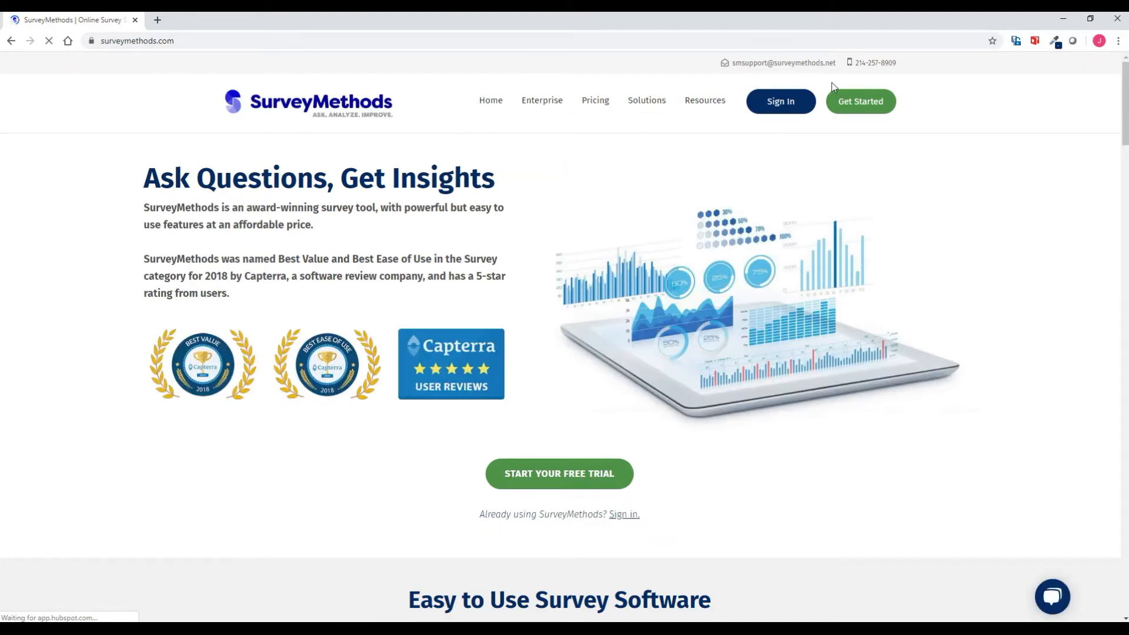
{"action": "left_click", "coordinate": [867, 105]}
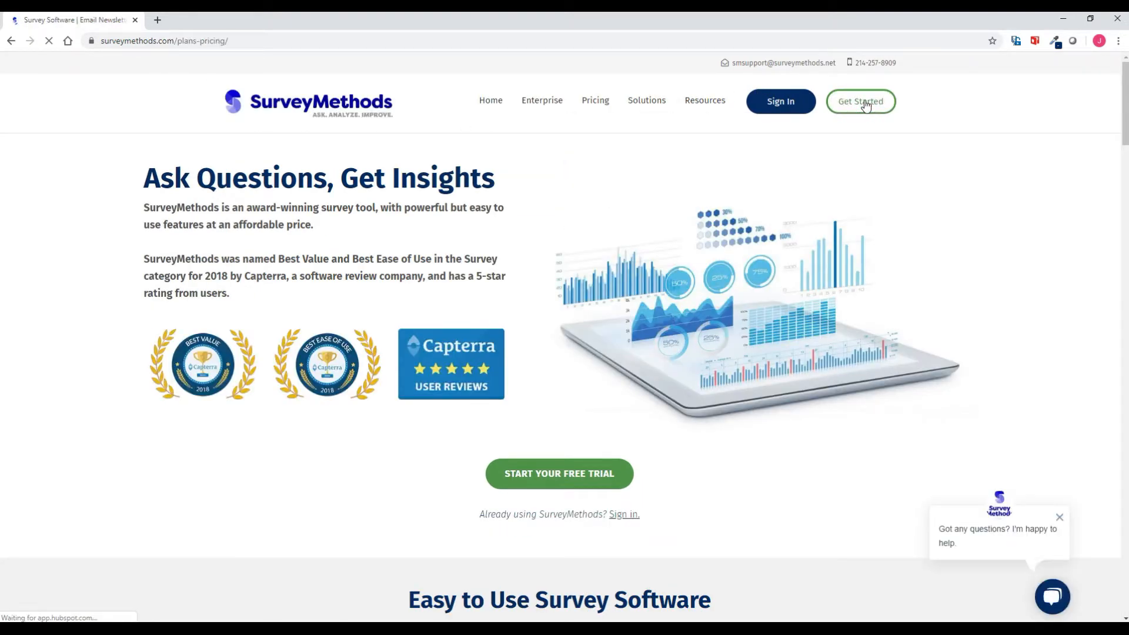
{"action": "scroll", "coordinate": [882, 195], "scroll_direction": "down", "scroll_amount": 4}
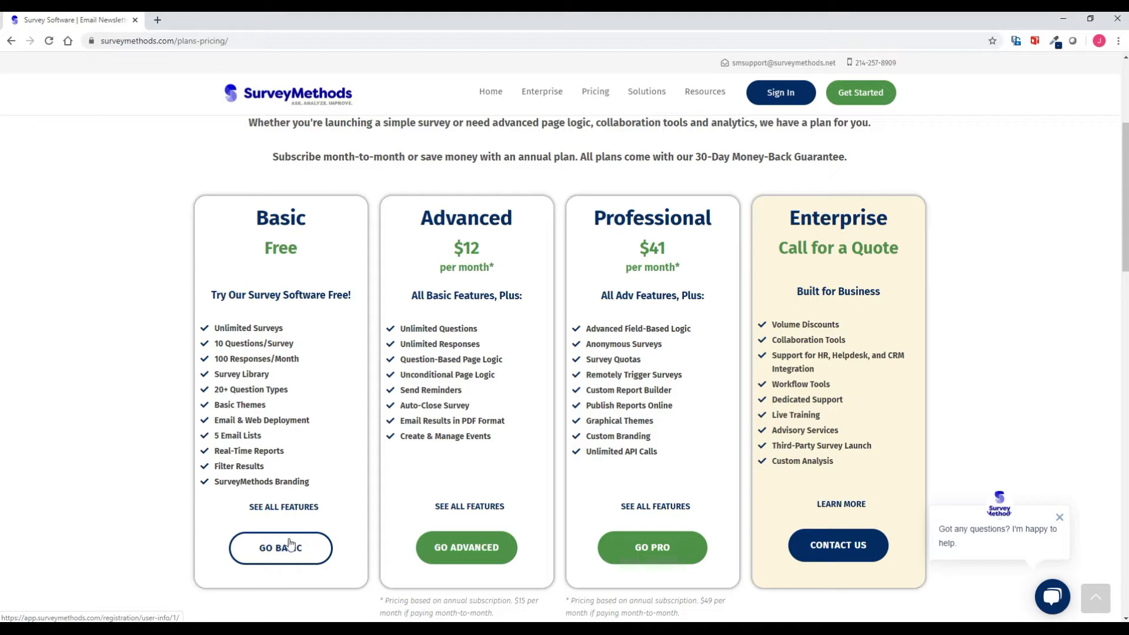
Step: Sign in to the existing account, entering the account password
{"action": "left_click", "coordinate": [776, 96]}
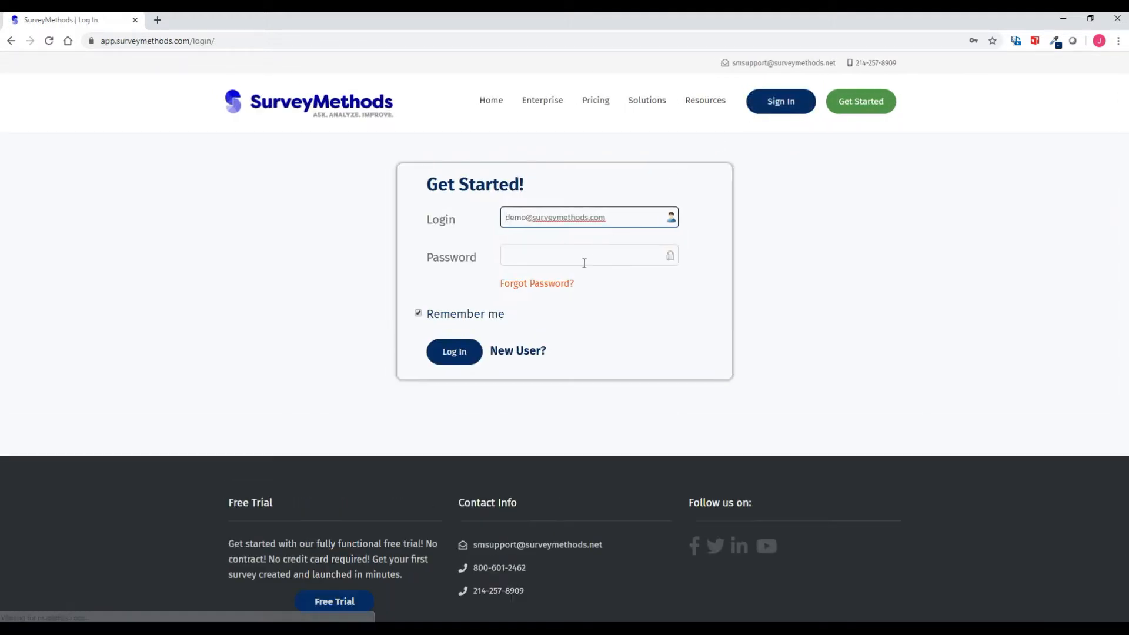
{"action": "left_click", "coordinate": [585, 263]}
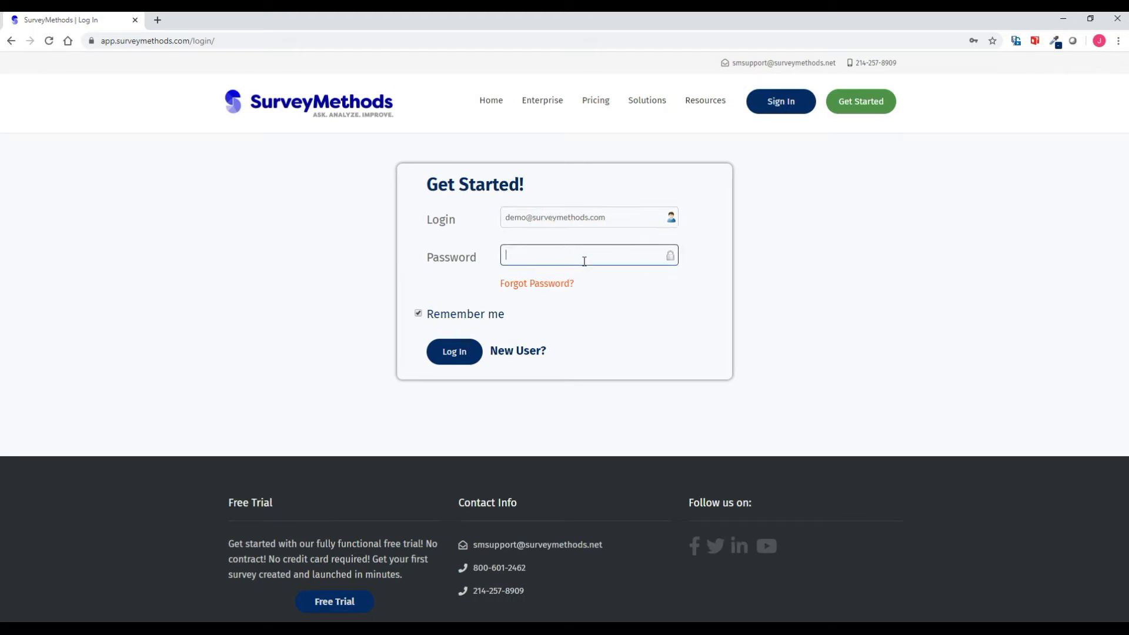
{"action": "key", "text": "ctrl+v"}
{"action": "left_click", "coordinate": [456, 354]}
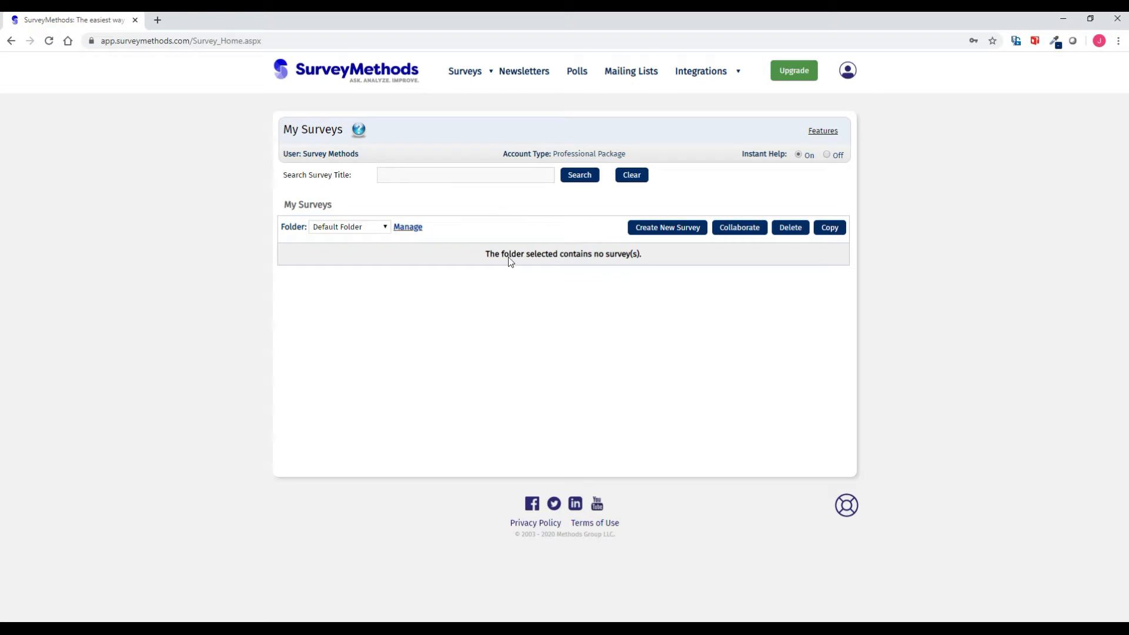
Step: Open the form for creating a new survey
{"action": "mouse_move", "coordinate": [469, 100]}
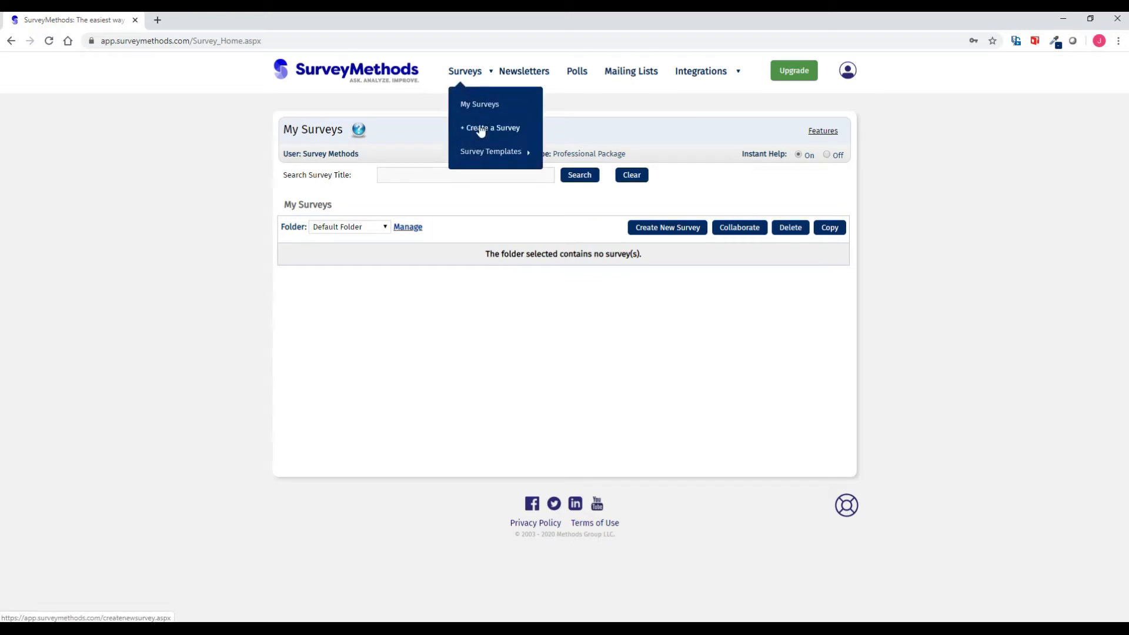
{"action": "left_click", "coordinate": [673, 229]}
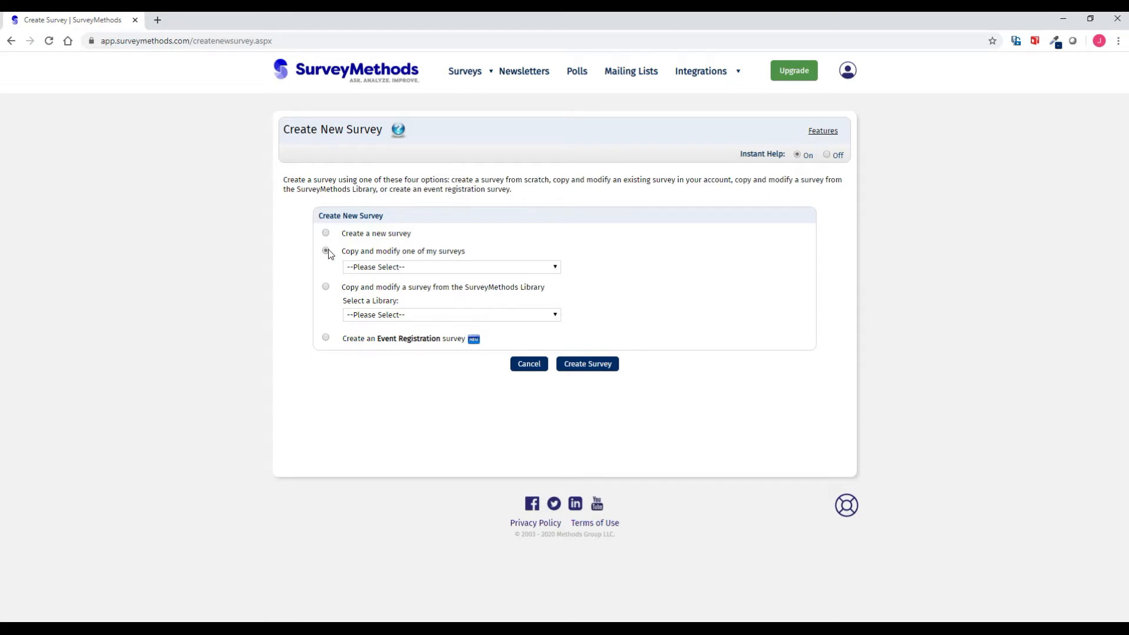
{"action": "left_click", "coordinate": [326, 288]}
{"action": "left_click", "coordinate": [372, 316]}
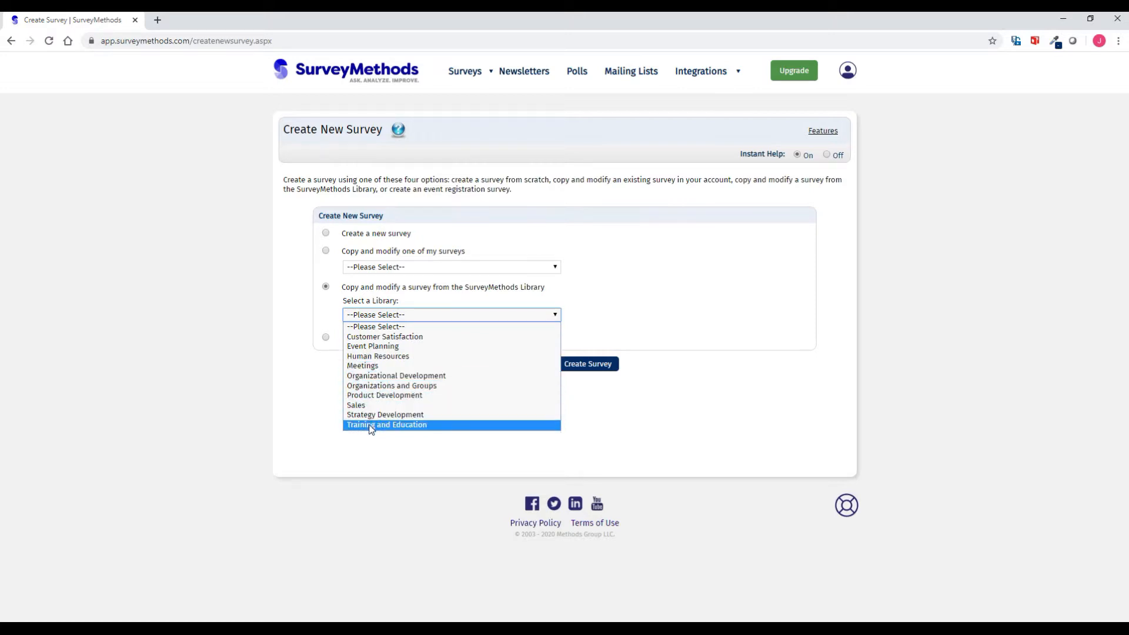
{"action": "left_click", "coordinate": [327, 426]}
{"action": "mouse_move", "coordinate": [335, 339]}
{"action": "left_click", "coordinate": [326, 338]}
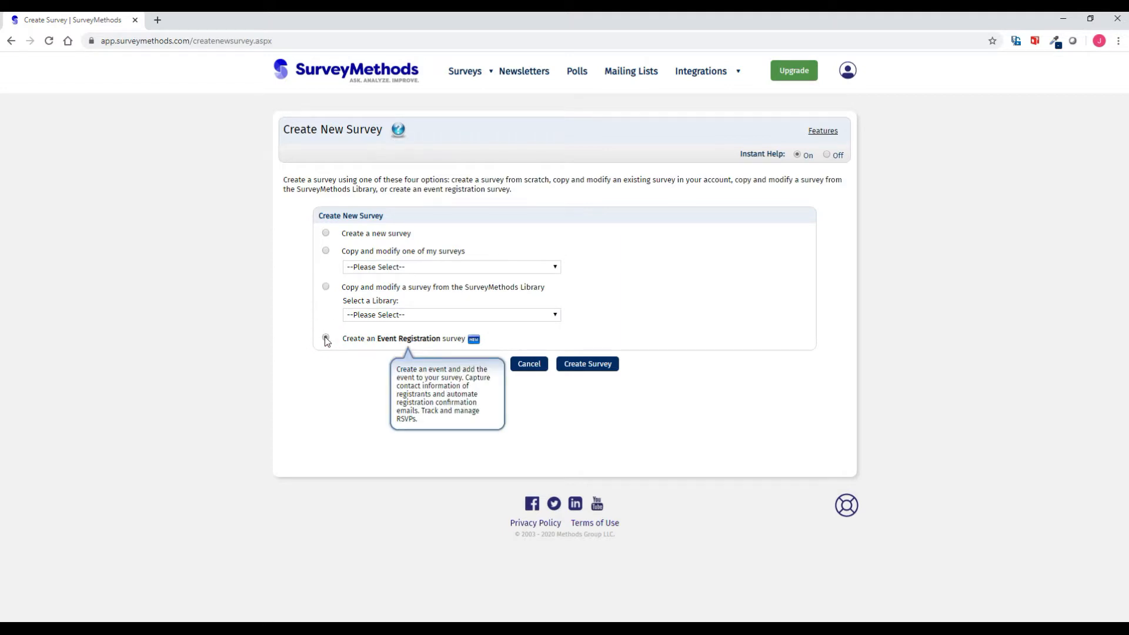
Step: Start a new survey from scratch, title it ACME Customer Satisfaction Survey and keep English as its language
{"action": "left_click", "coordinate": [326, 234]}
{"action": "left_click", "coordinate": [587, 364]}
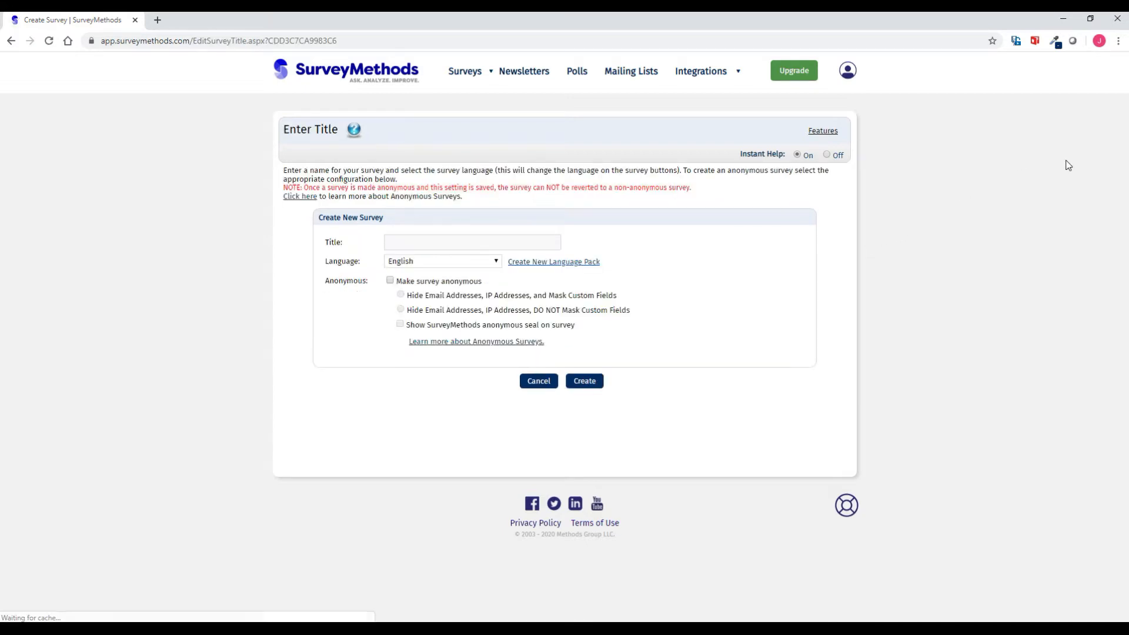
{"action": "left_click", "coordinate": [441, 245]}
{"action": "type", "text": "ACME Customer Satisfaction Survey"}
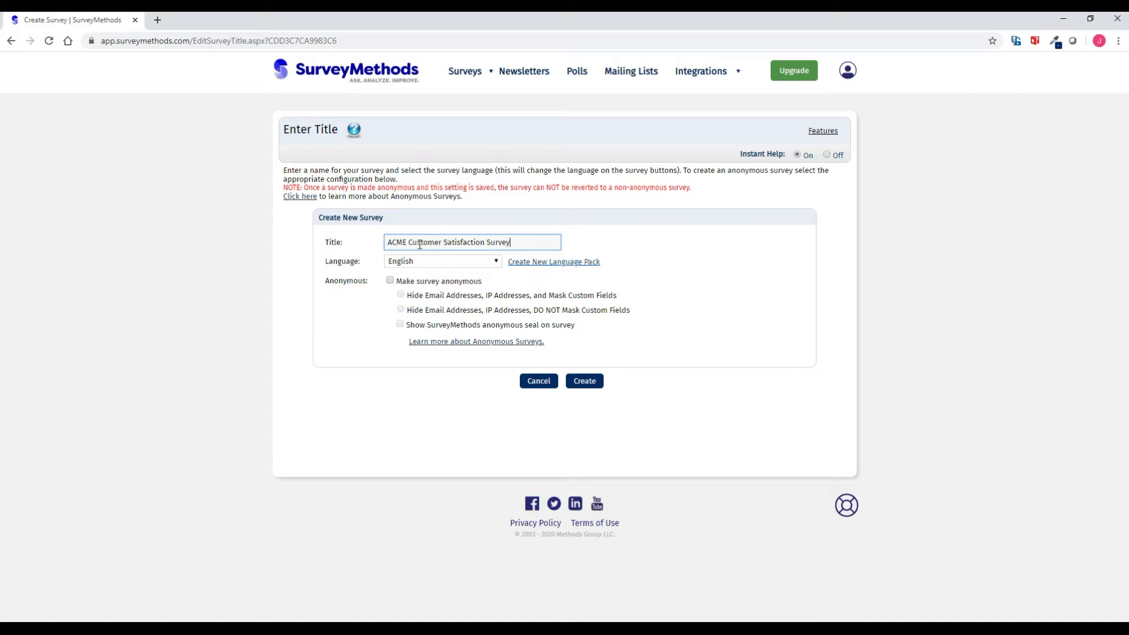
{"action": "left_click", "coordinate": [432, 258]}
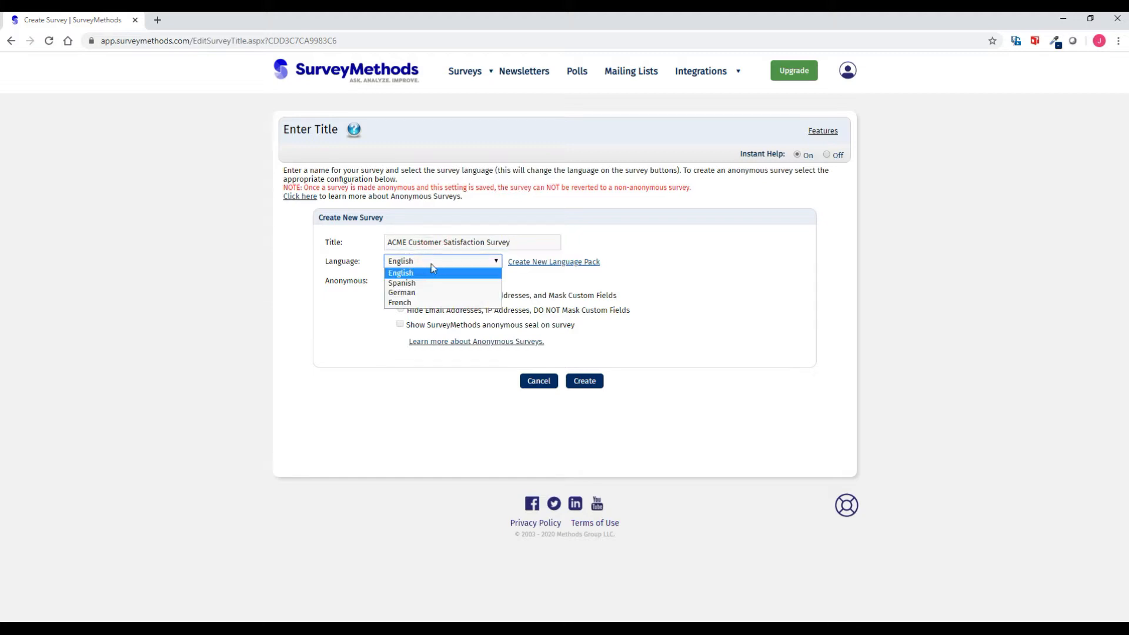
{"action": "left_click", "coordinate": [427, 273]}
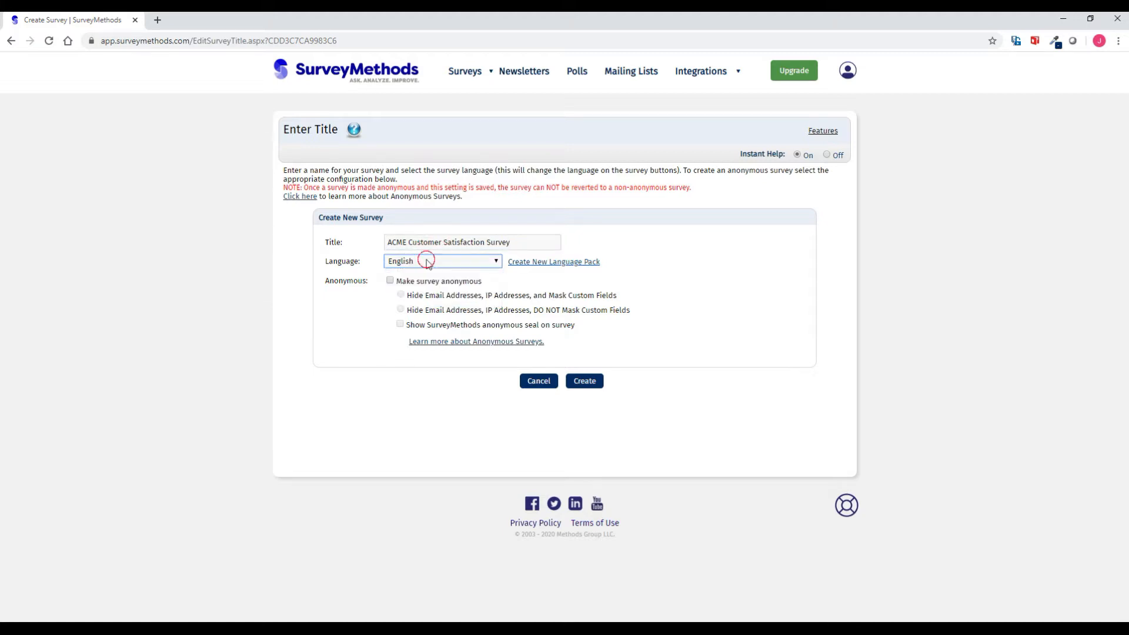
Step: Start a new survey language pack with English as its base language
{"action": "left_click", "coordinate": [535, 262]}
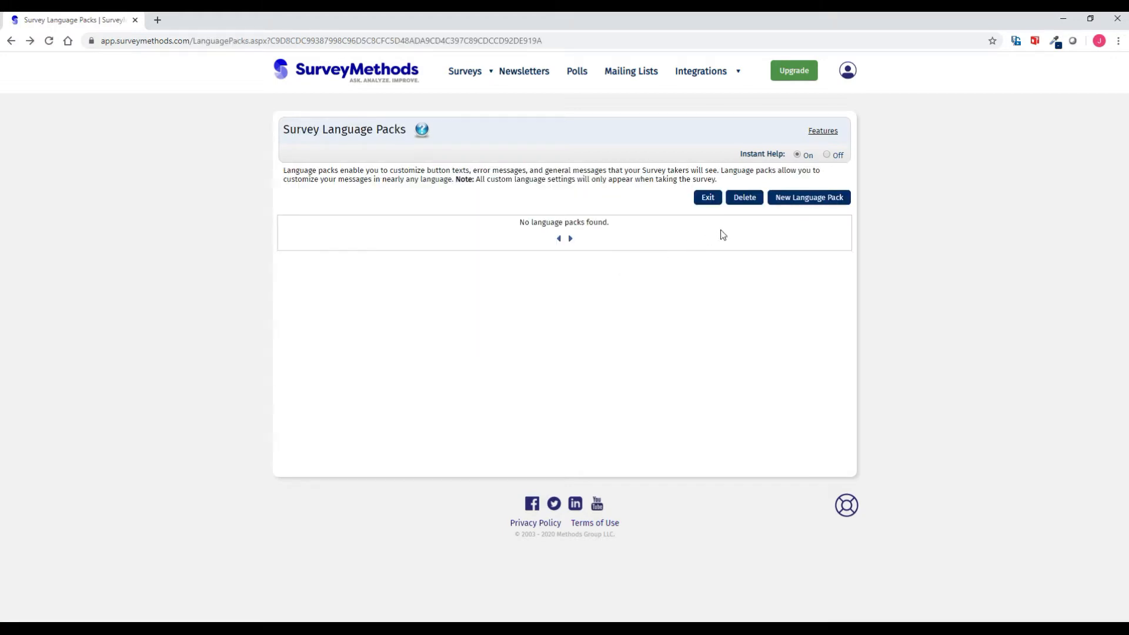
{"action": "left_click", "coordinate": [822, 199]}
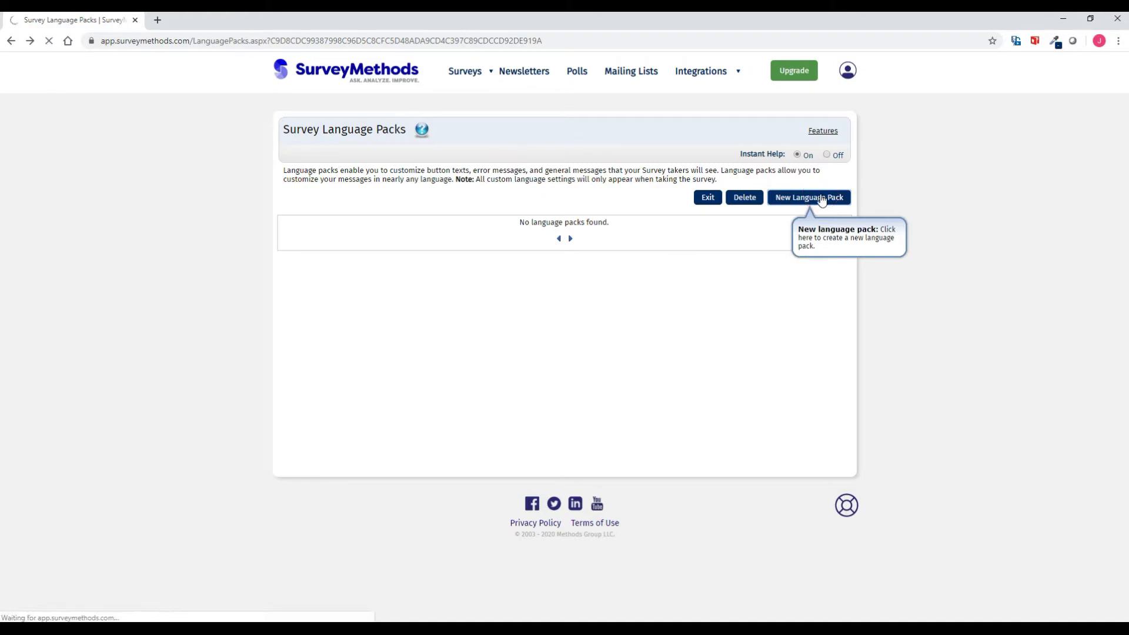
{"action": "left_click", "coordinate": [440, 223]}
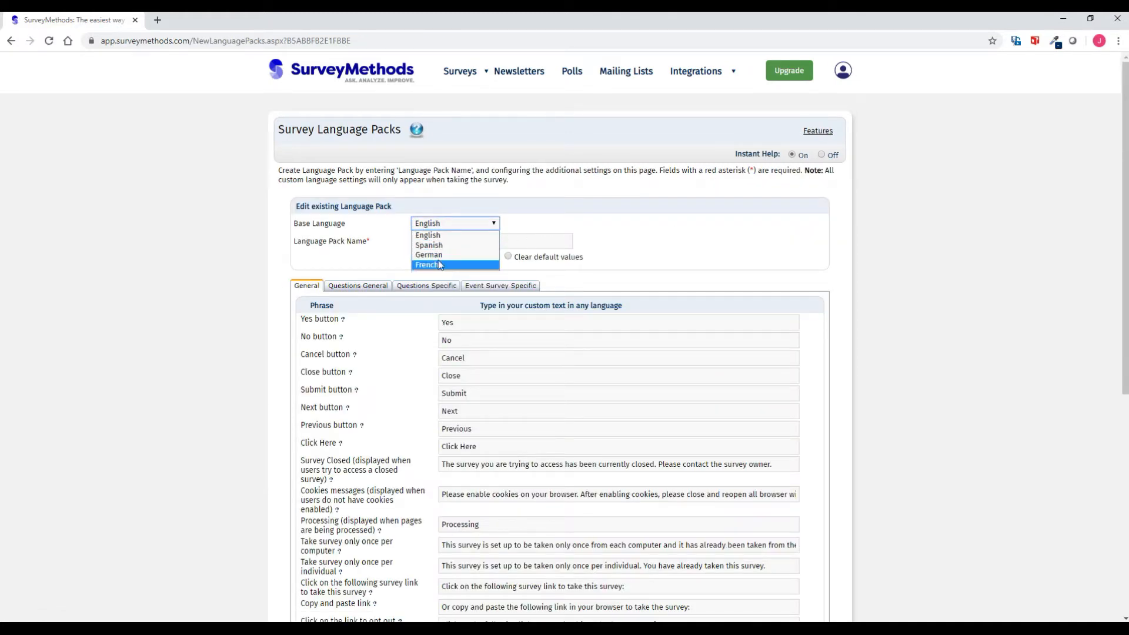
{"action": "left_click", "coordinate": [437, 235]}
Step: Name the language pack Chinese (Mandarin) and change the Yes button text to 是
{"action": "left_click", "coordinate": [424, 241]}
{"action": "type", "text": "Chinese (Mandarin"}
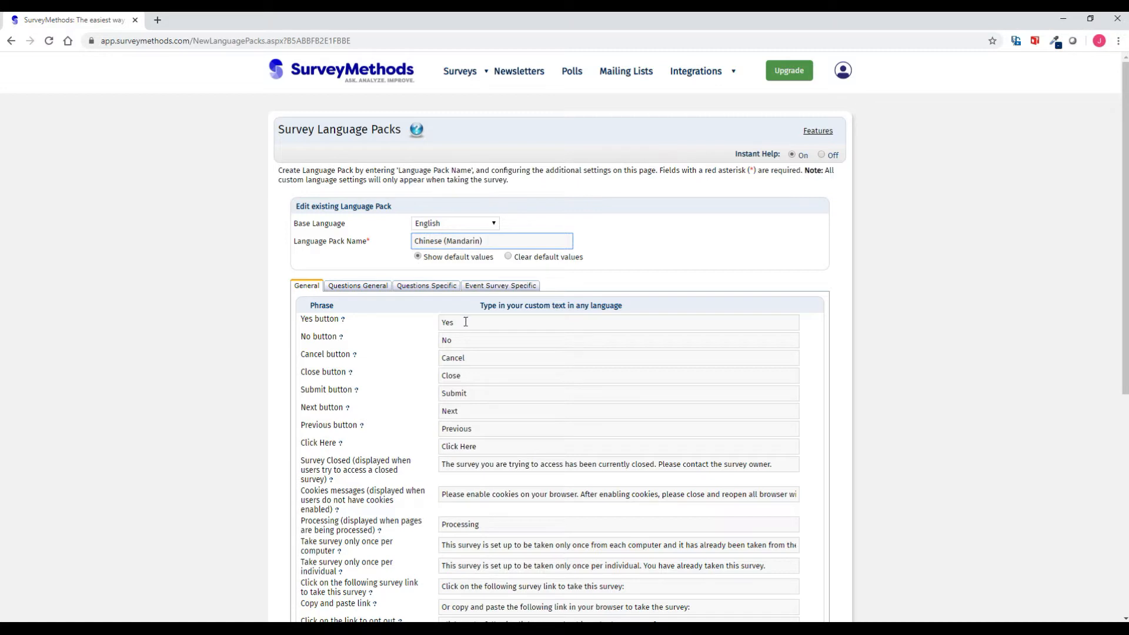
{"action": "left_click_drag", "start_coordinate": [465, 322], "coordinate": [378, 322]}
{"action": "type", "text": "是"}
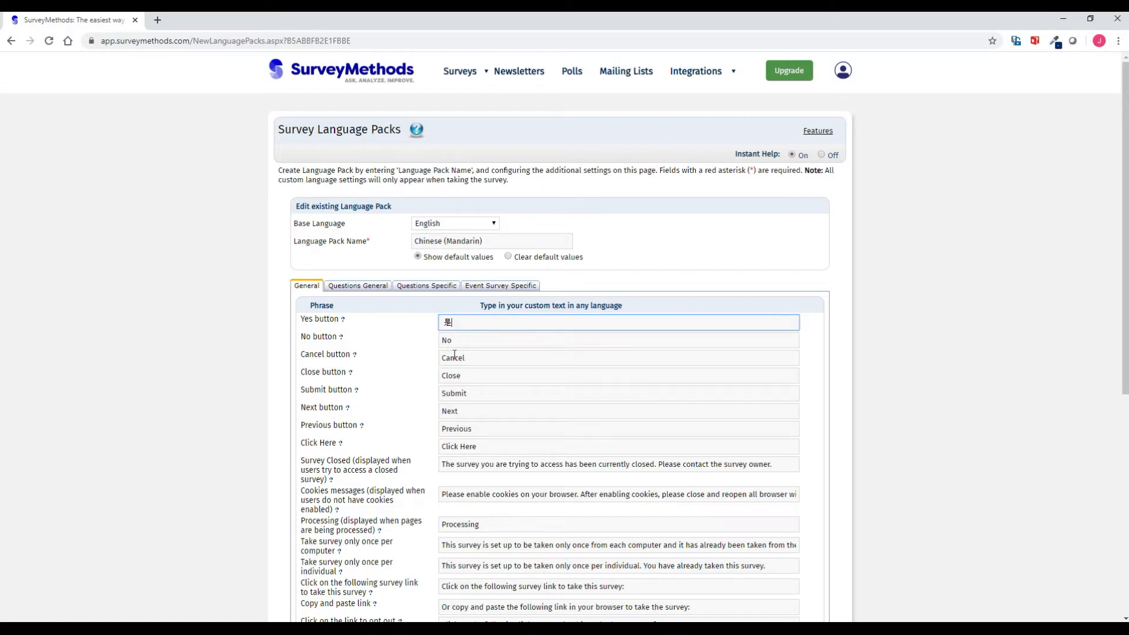
Step: Rename the language pack English - Custom and set the Yes button text to Yes
{"action": "mouse_move", "coordinate": [356, 391]}
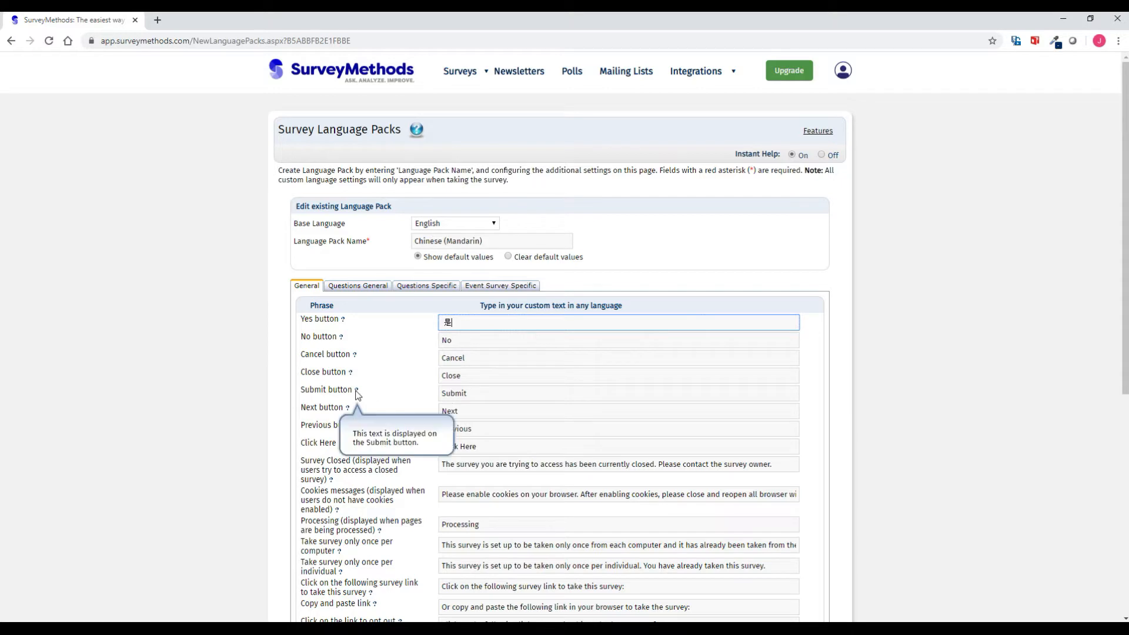
{"action": "mouse_move", "coordinate": [342, 447]}
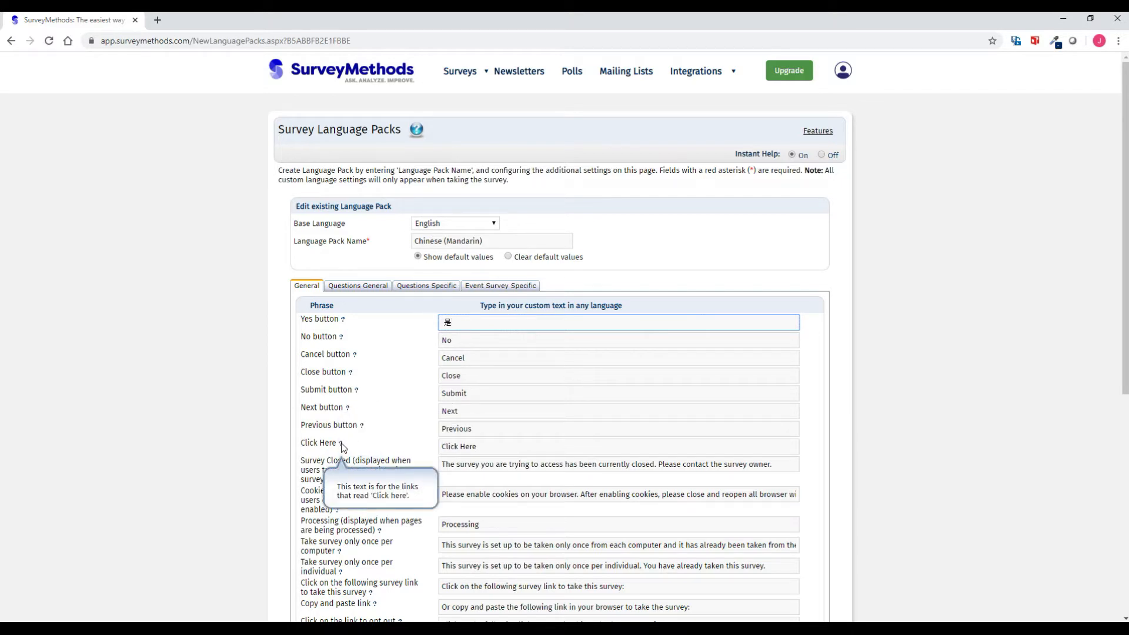
{"action": "scroll", "coordinate": [393, 427], "scroll_direction": "down", "scroll_amount": 1}
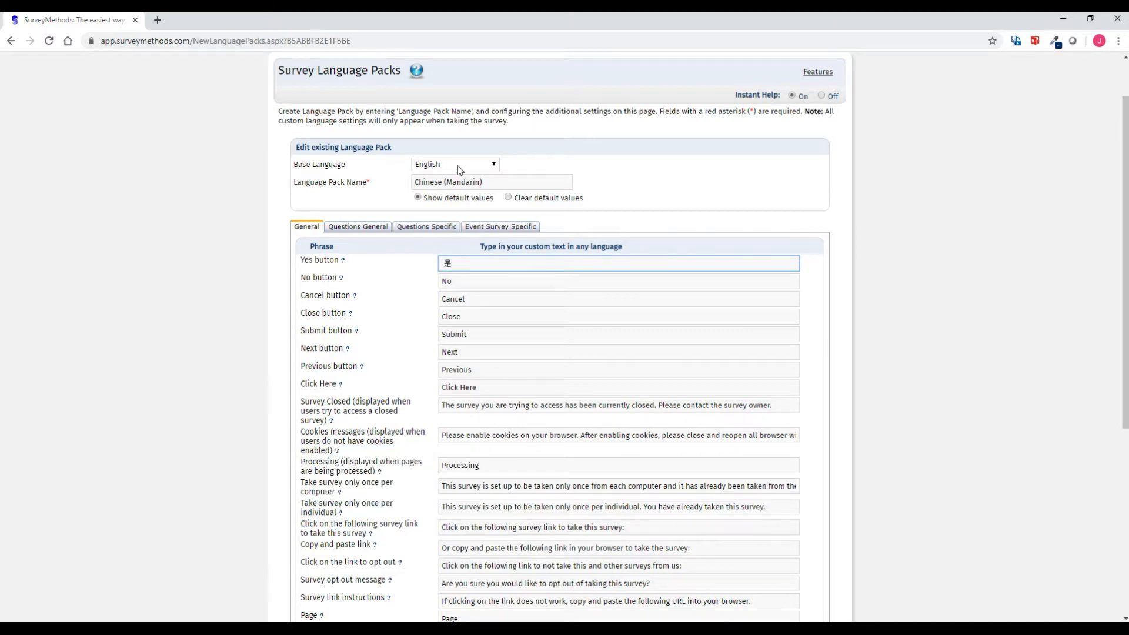
{"action": "scroll", "coordinate": [459, 247], "scroll_direction": "up", "scroll_amount": 1}
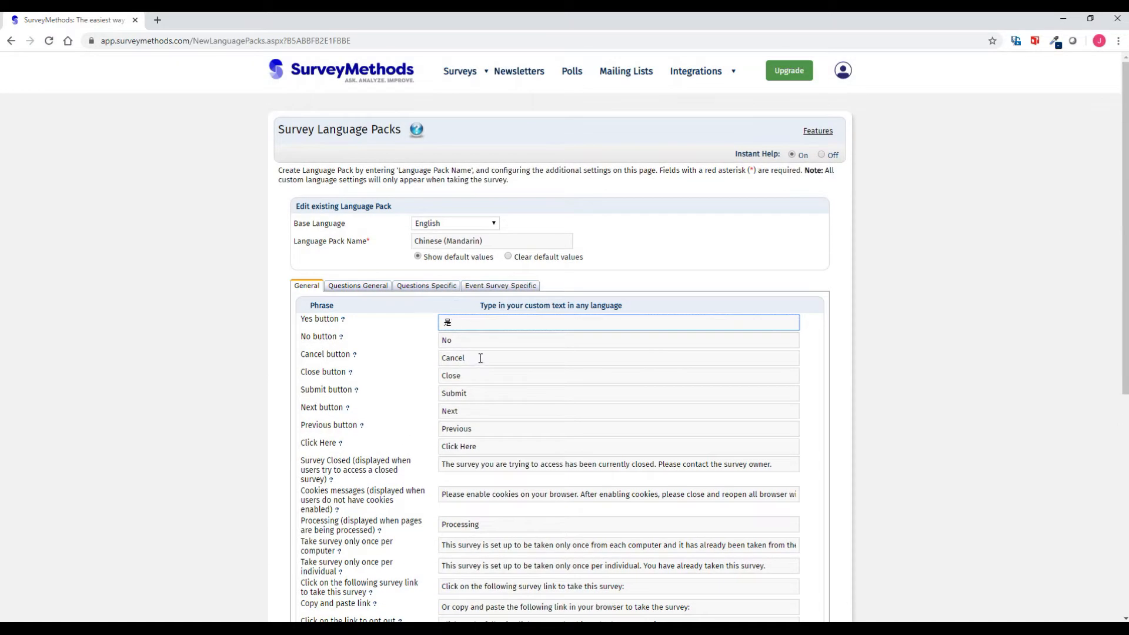
{"action": "scroll", "coordinate": [481, 356], "scroll_direction": "down", "scroll_amount": 4}
{"action": "scroll", "coordinate": [478, 312], "scroll_direction": "up", "scroll_amount": 3}
{"action": "left_click_drag", "start_coordinate": [496, 190], "coordinate": [32, 181]}
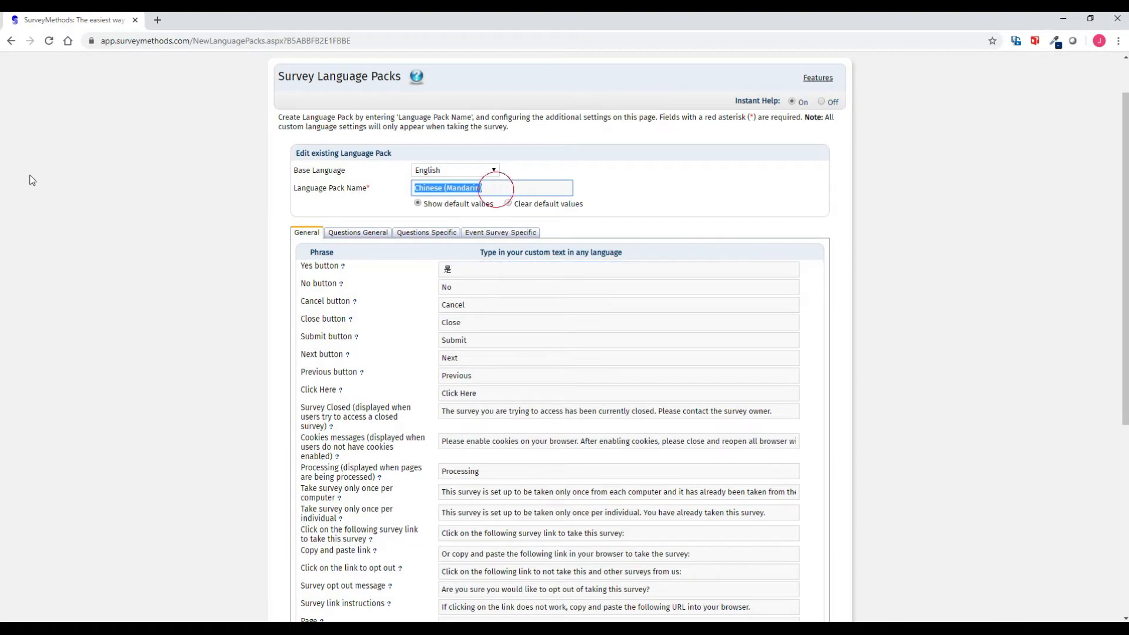
{"action": "type", "text": "English - Custom"}
{"action": "key", "text": "Tab"}
{"action": "key", "text": "Tab"}
{"action": "key", "text": "Tab"}
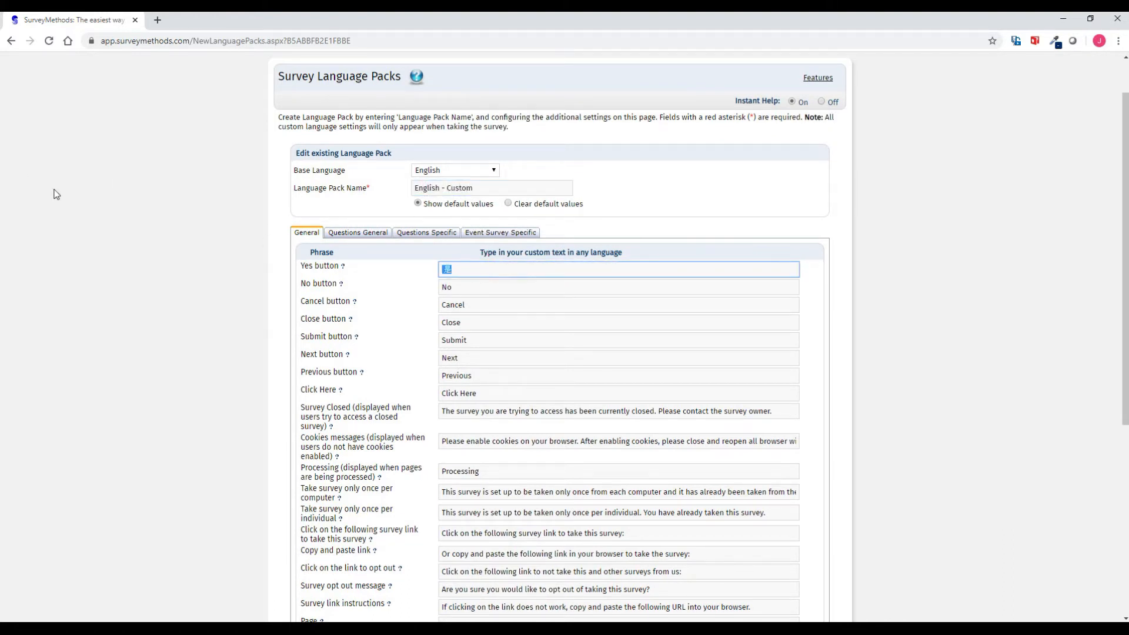
{"action": "type", "text": "Yes"}
Step: Change the Submit button text to "I'm Done!" and save the language pack
{"action": "double_click", "coordinate": [477, 341]}
{"action": "type", "text": "I'm Done!"}
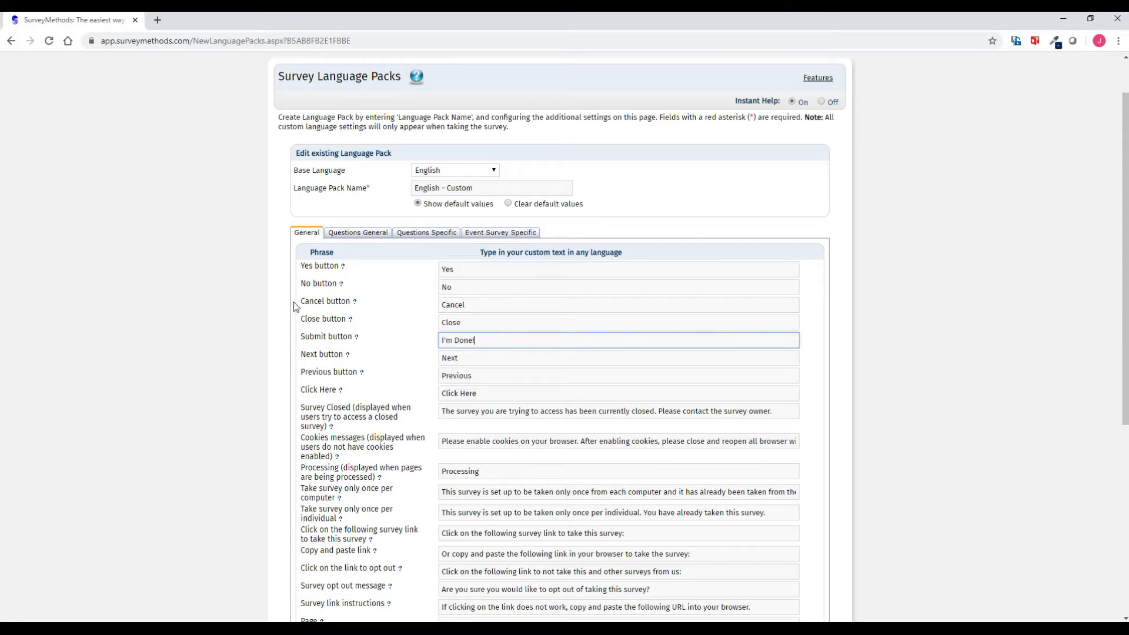
{"action": "scroll", "coordinate": [451, 316], "scroll_direction": "down", "scroll_amount": 1}
{"action": "scroll", "coordinate": [451, 318], "scroll_direction": "down", "scroll_amount": 5}
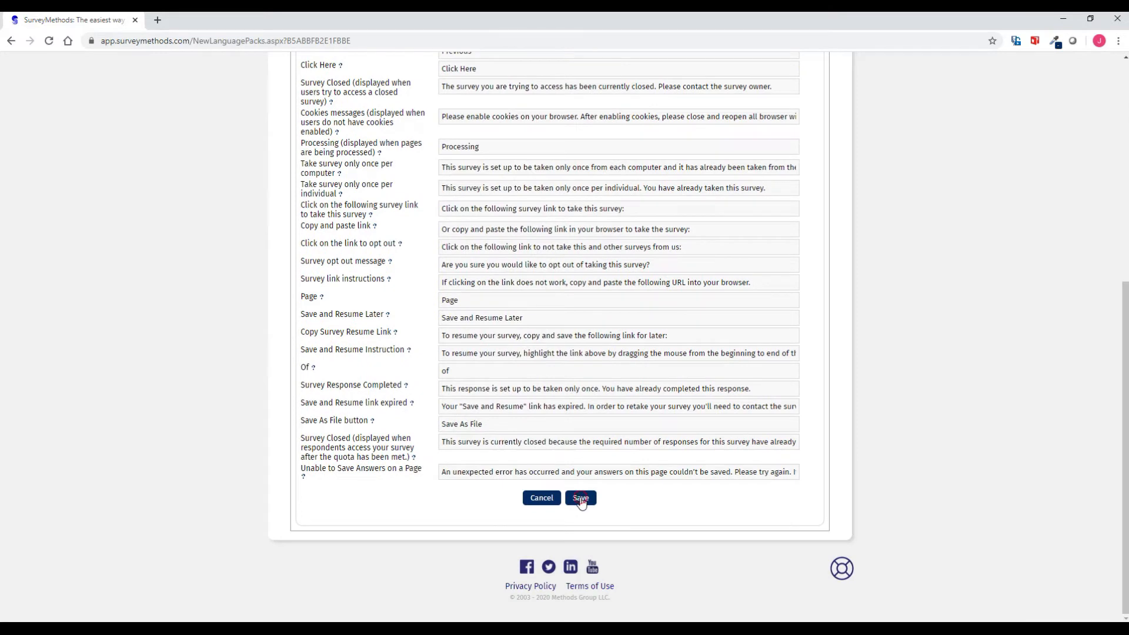
{"action": "left_click", "coordinate": [581, 500]}
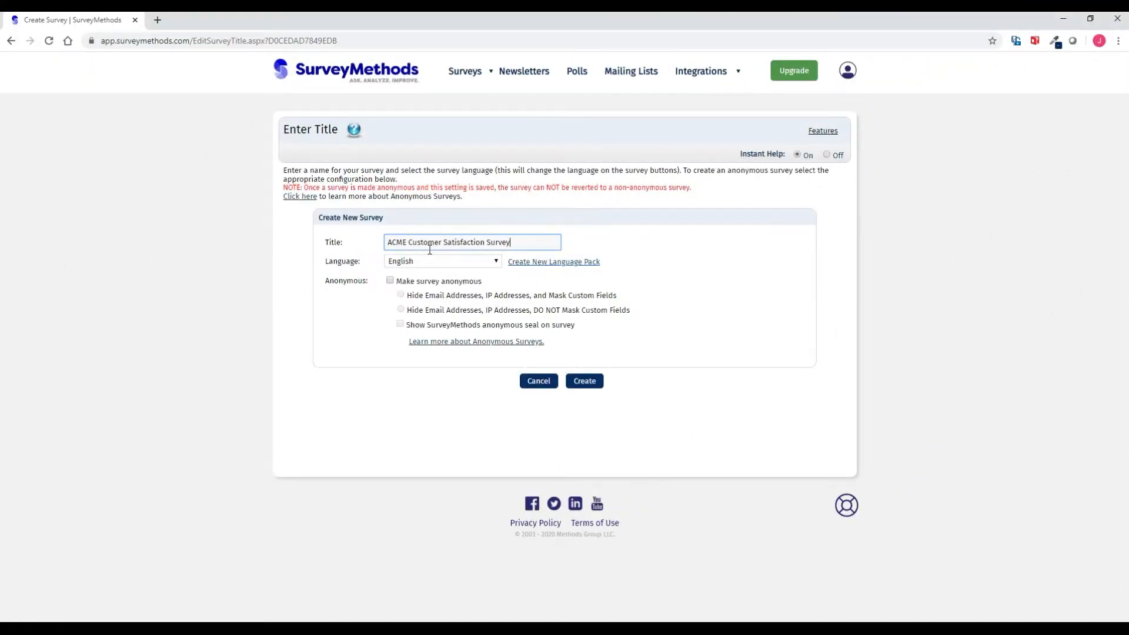
{"action": "left_click", "coordinate": [391, 281]}
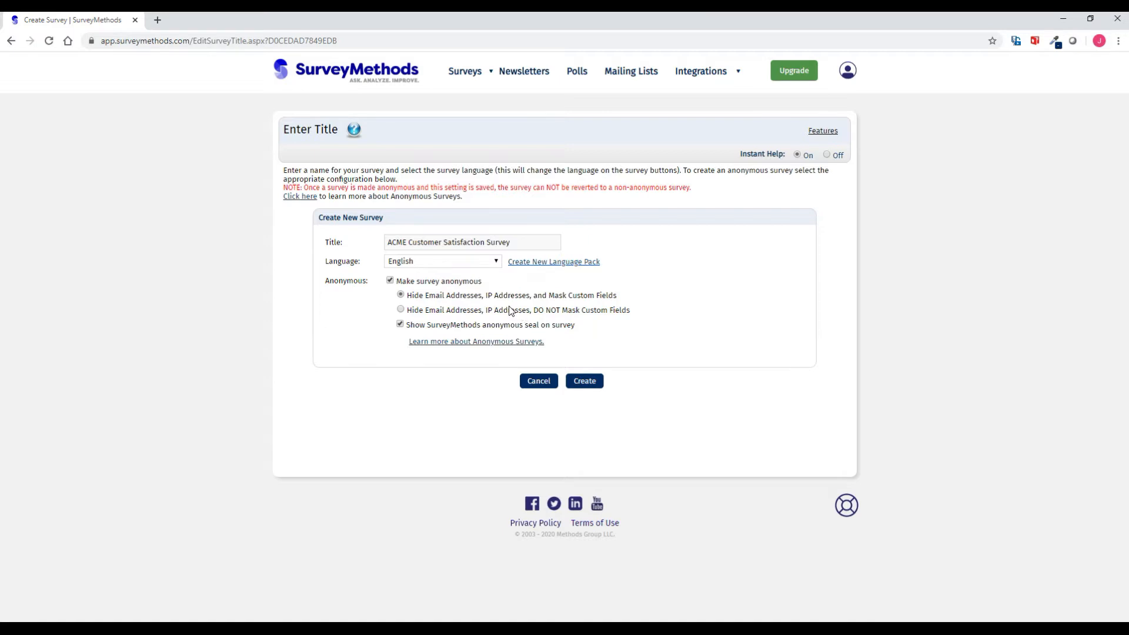
{"action": "left_click", "coordinate": [401, 310]}
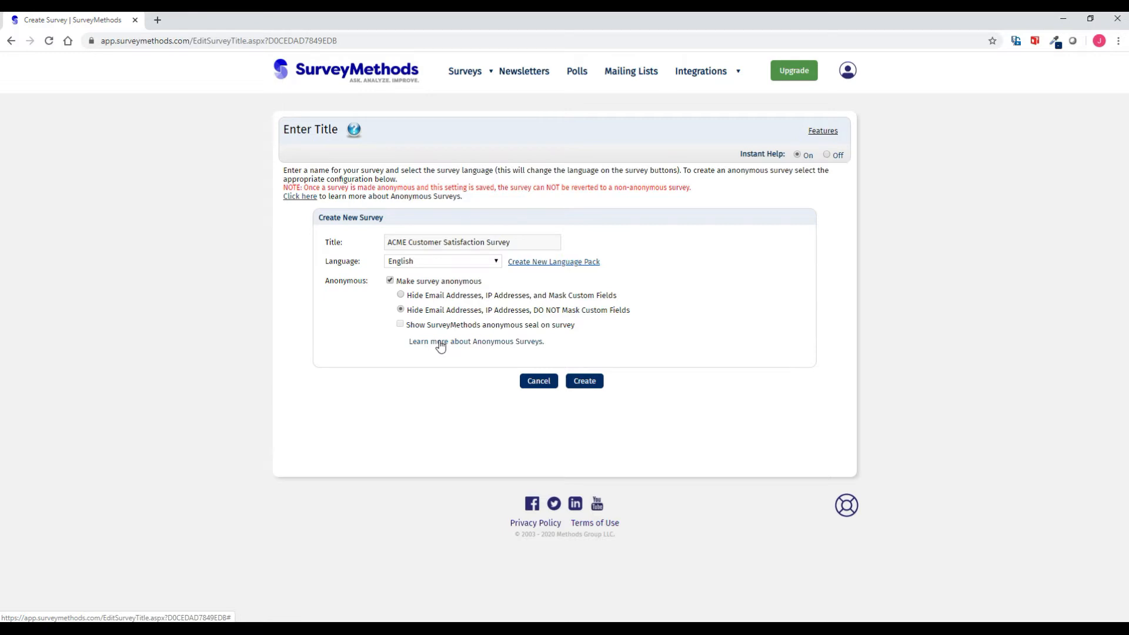
{"action": "left_click", "coordinate": [390, 280]}
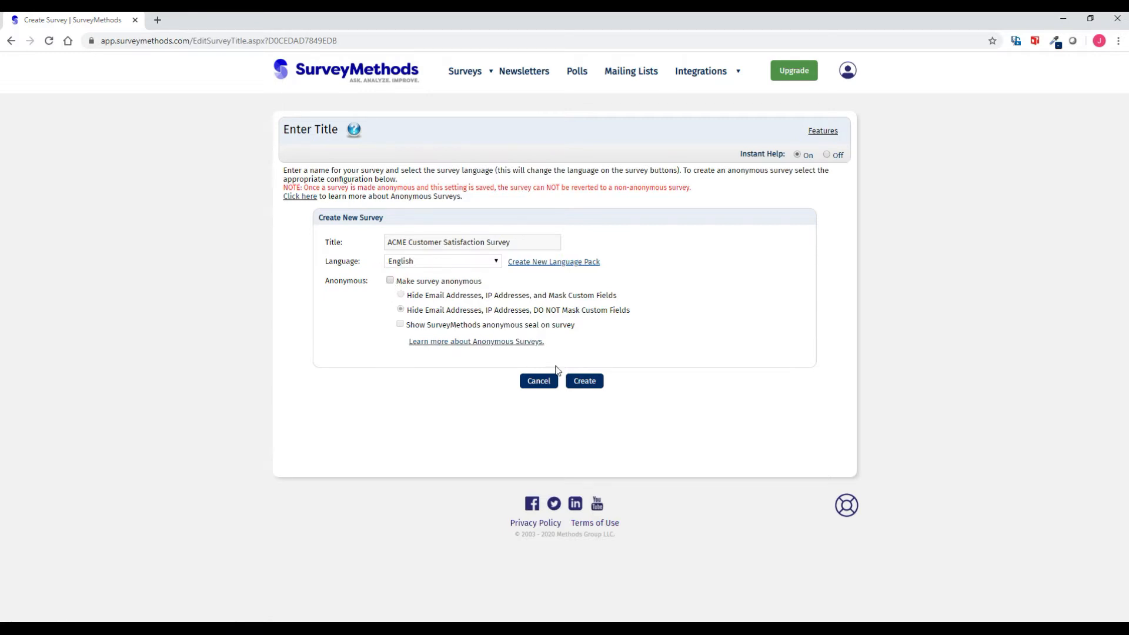
Step: Create the survey and insert a one-answer option buttons question asking "What is your current age?"
{"action": "left_click", "coordinate": [579, 382]}
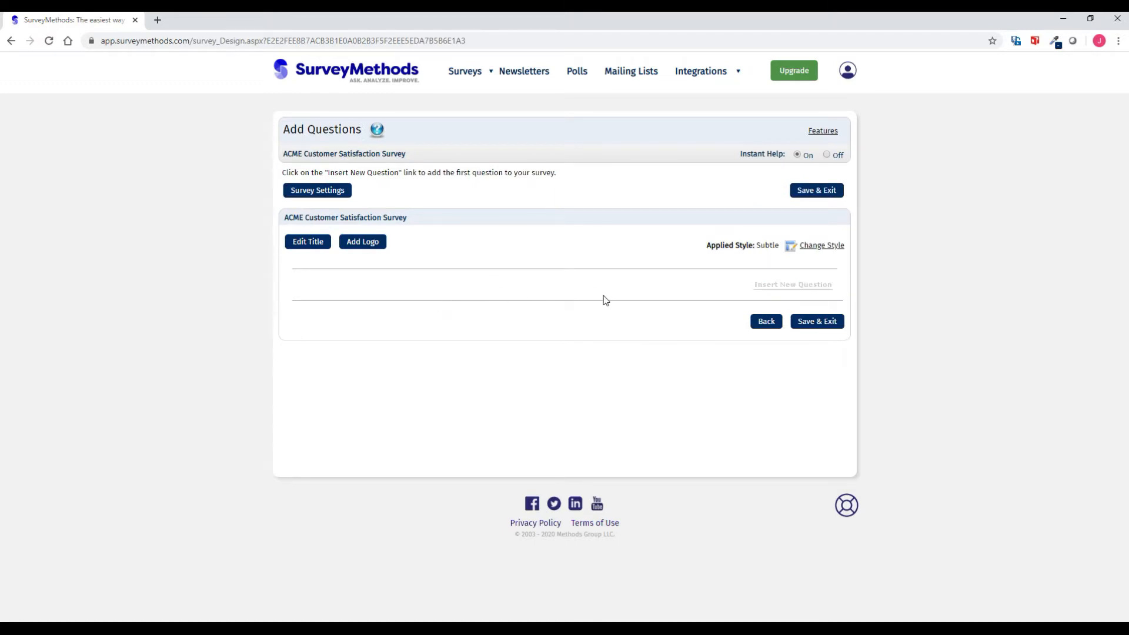
{"action": "left_click", "coordinate": [777, 286]}
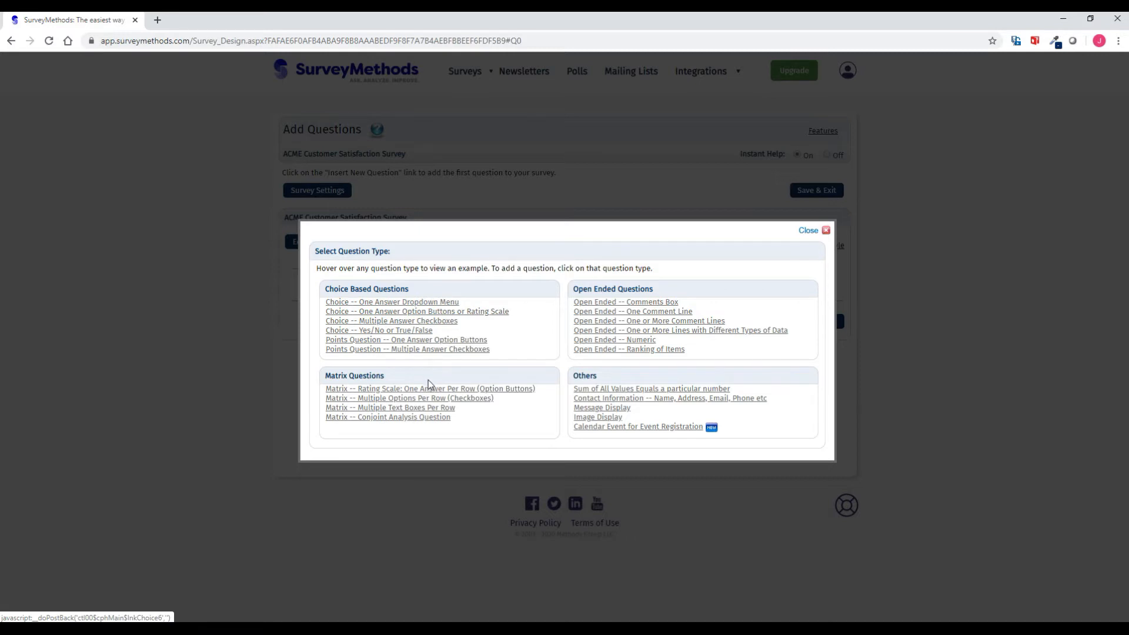
{"action": "mouse_move", "coordinate": [617, 352]}
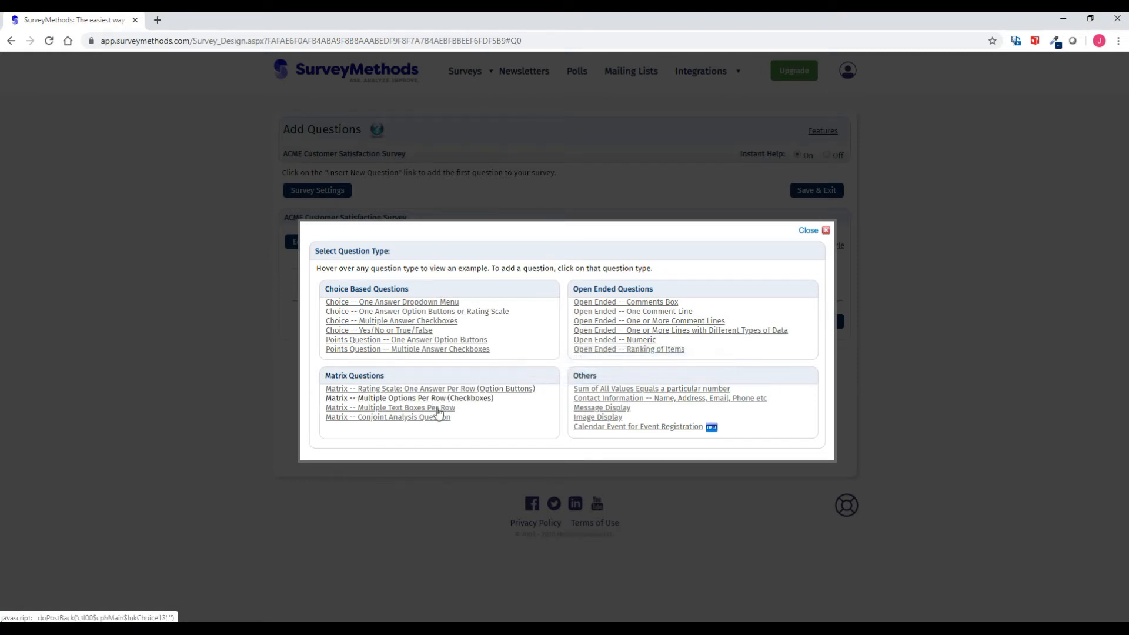
{"action": "mouse_move", "coordinate": [428, 424]}
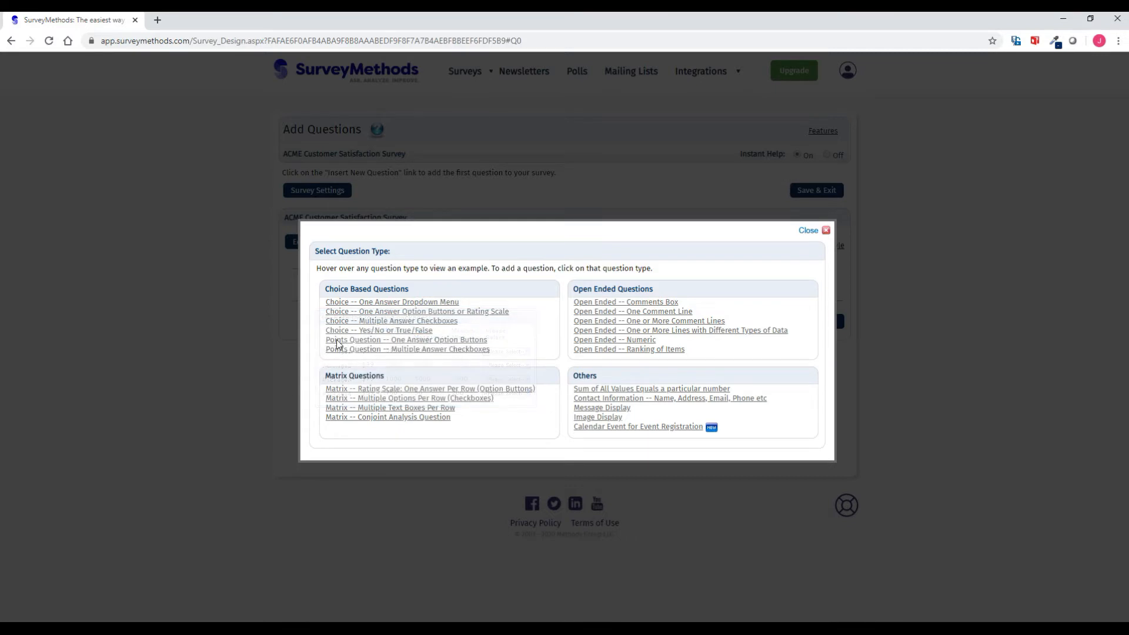
{"action": "mouse_move", "coordinate": [380, 316]}
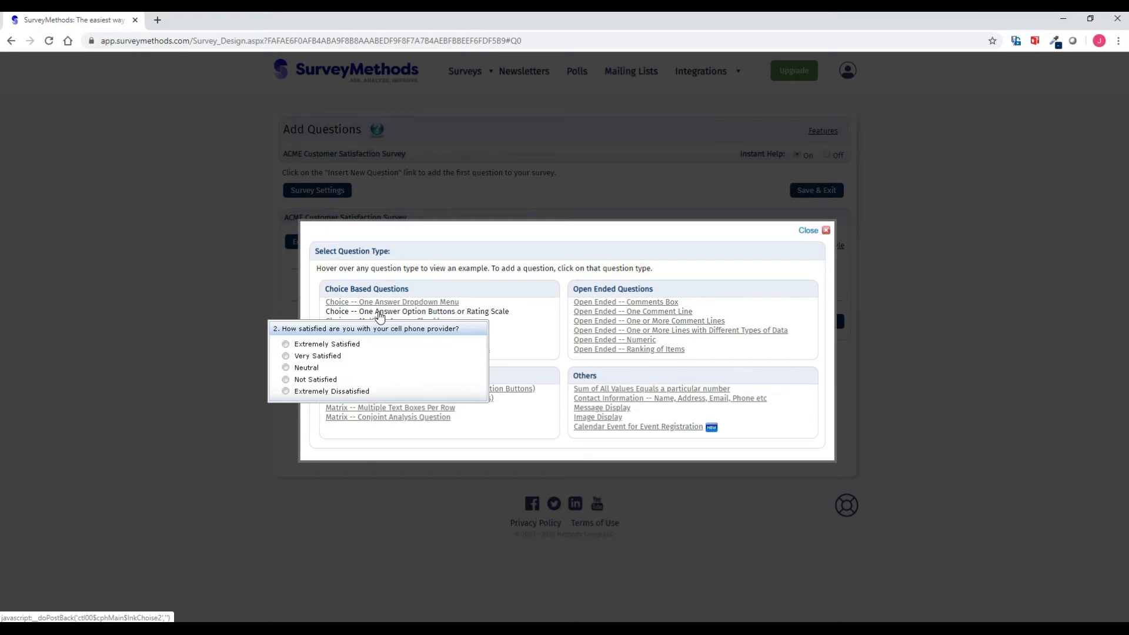
{"action": "left_click", "coordinate": [380, 316]}
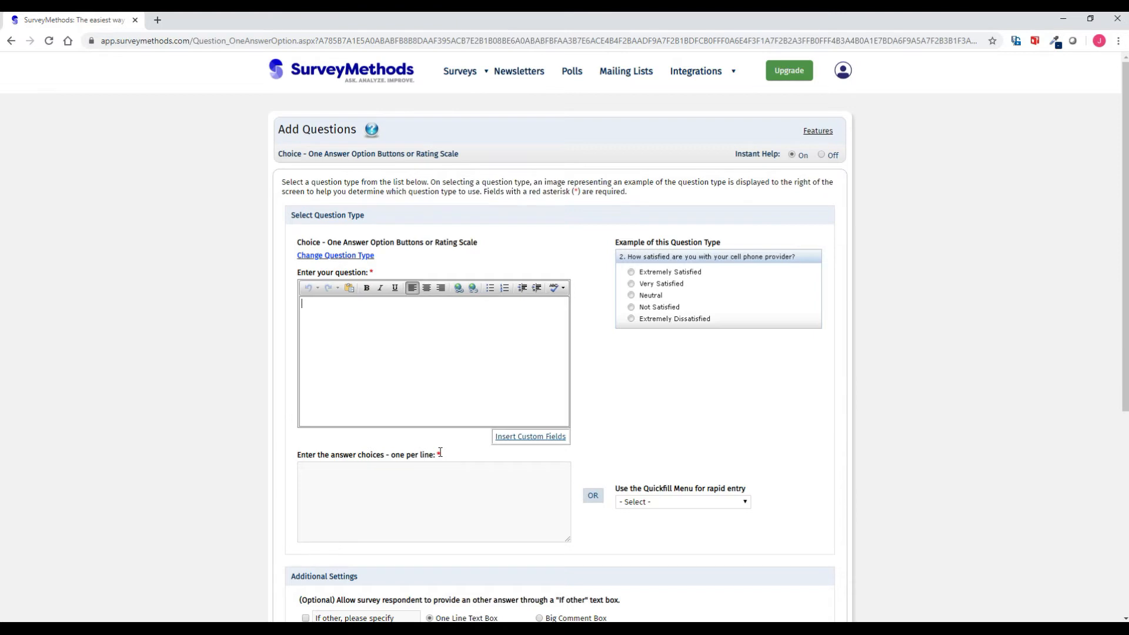
{"action": "left_click", "coordinate": [363, 340]}
{"action": "type", "text": "What is your current age?"}
Step: Enter the answer choices Under 18, 19 - 25, 26 - 35, 36 - 45, 46 - 55 and Above 55, one per line
{"action": "left_click", "coordinate": [335, 483]}
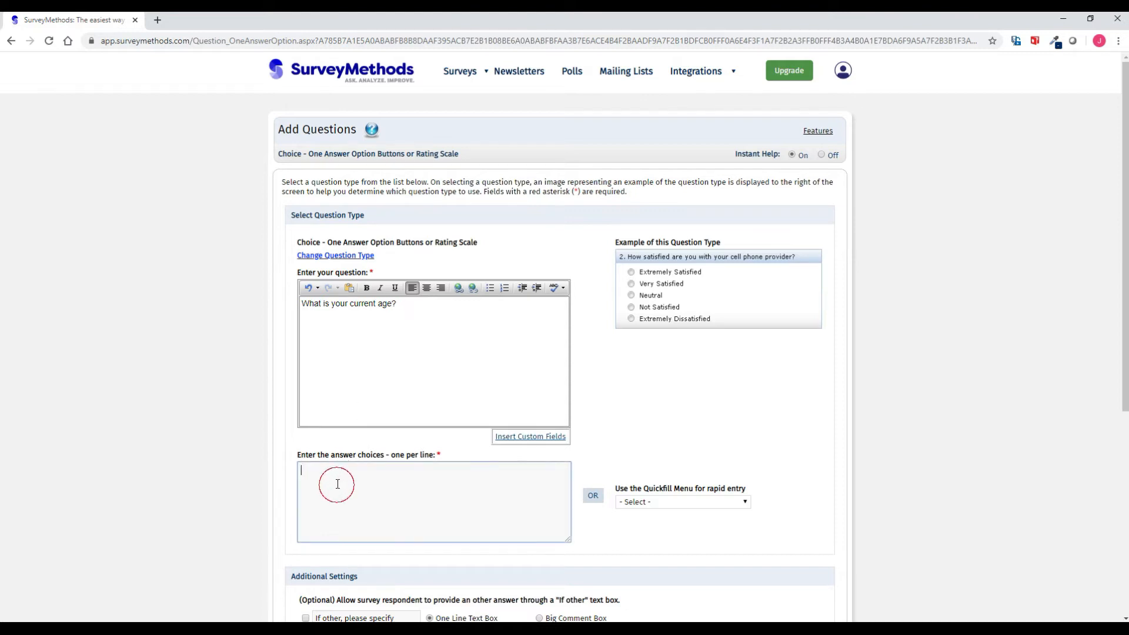
{"action": "left_click", "coordinate": [679, 501]}
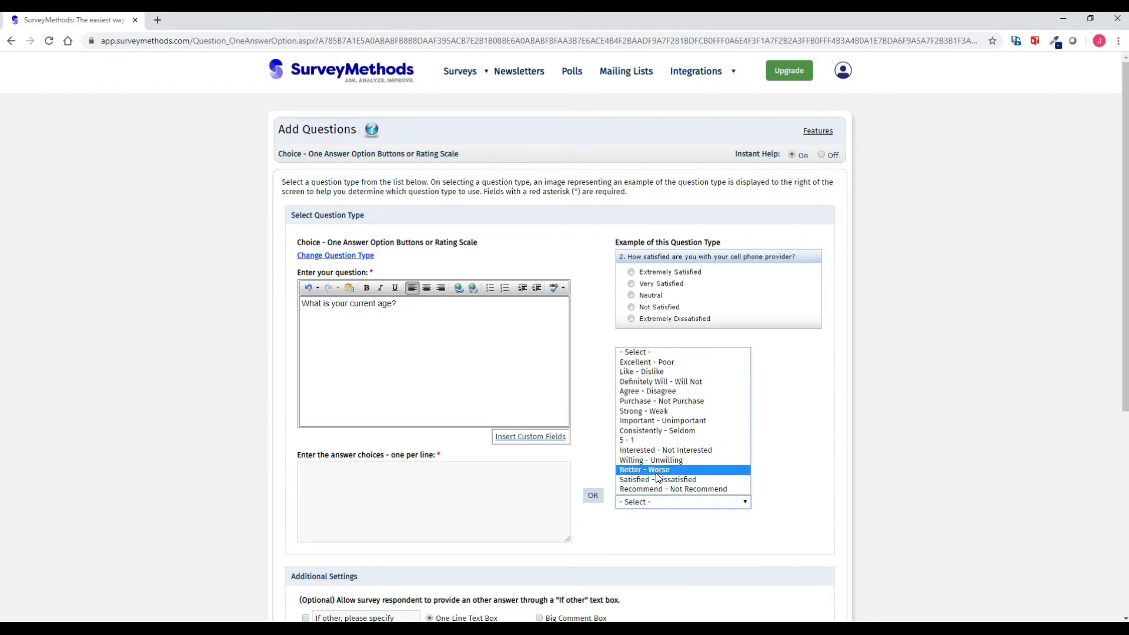
{"action": "left_click", "coordinate": [388, 495]}
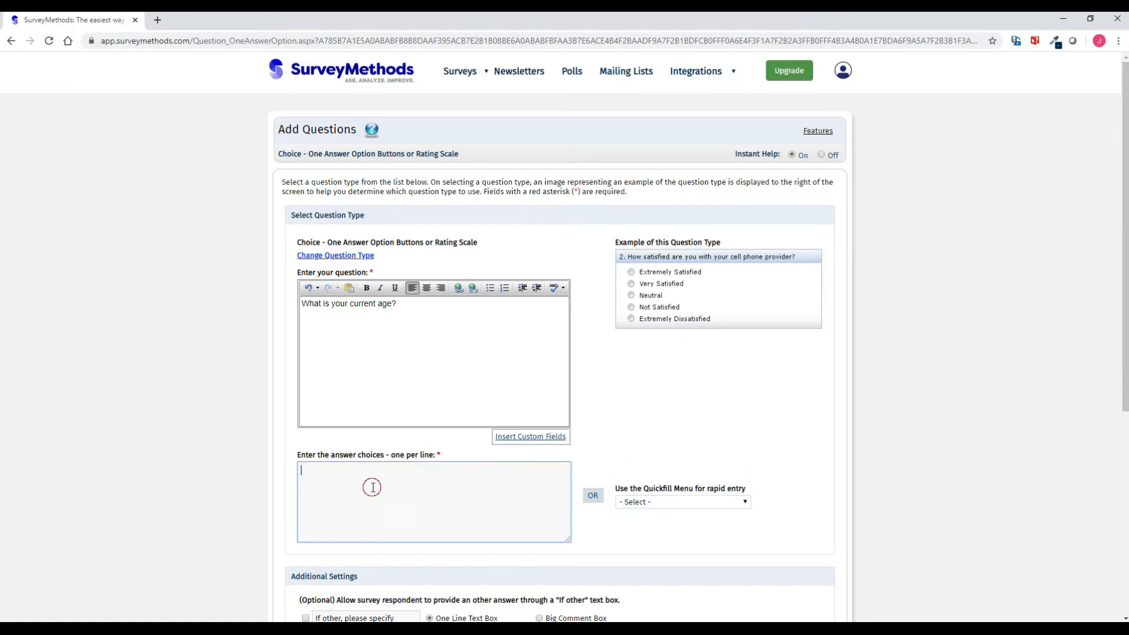
{"action": "type", "text": "Under 18 19 - 25"}
{"action": "key", "text": "Return"}
{"action": "type", "text": "26 - 35 36 - 45"}
{"action": "key", "text": "Return"}
{"action": "type", "text": "46 - 55"}
{"action": "key", "text": "Return"}
{"action": "type", "text": "Abo"}
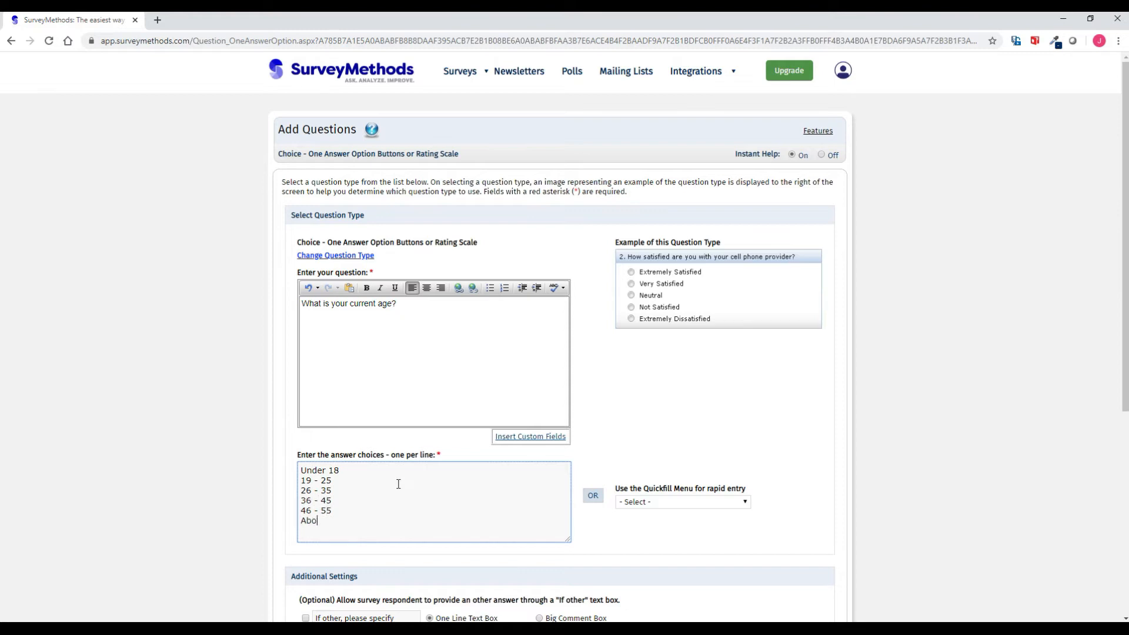
{"action": "type", "text": "ve 55"}
Step: Make answering the age question mandatory
{"action": "scroll", "coordinate": [421, 403], "scroll_direction": "down", "scroll_amount": 1}
{"action": "scroll", "coordinate": [421, 403], "scroll_direction": "down", "scroll_amount": 3}
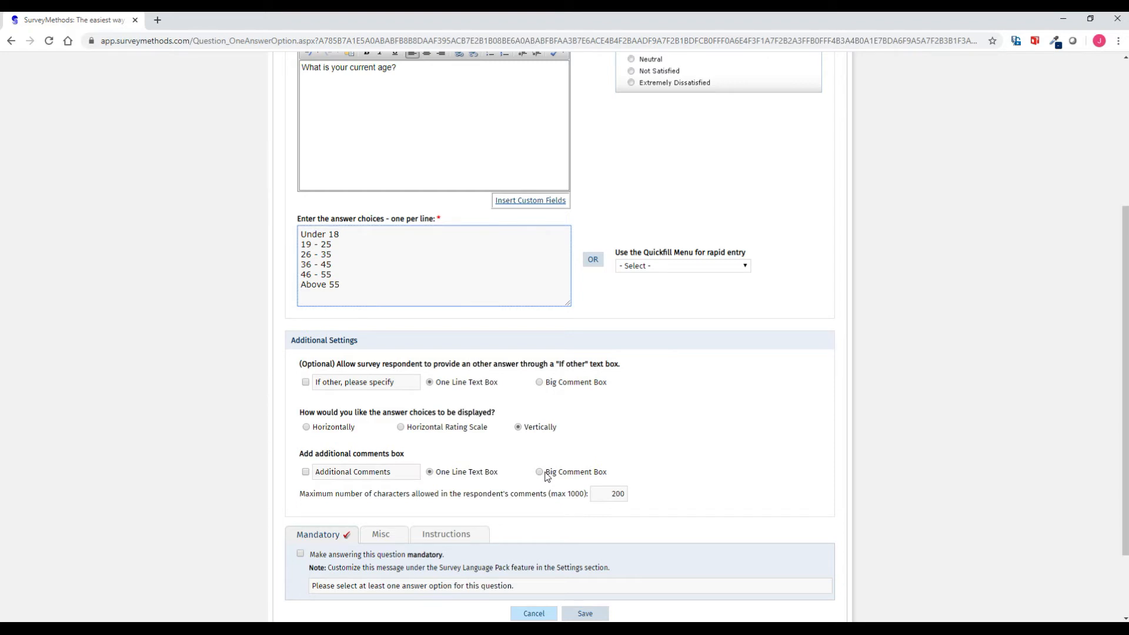
{"action": "scroll", "coordinate": [538, 462], "scroll_direction": "down", "scroll_amount": 2}
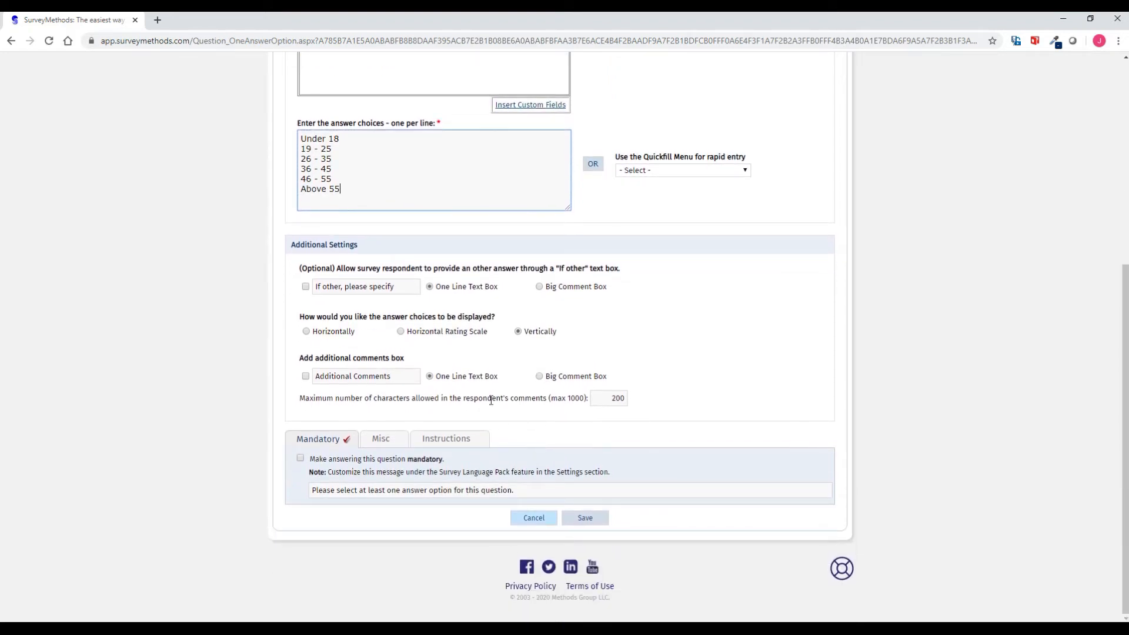
{"action": "left_click", "coordinate": [301, 459]}
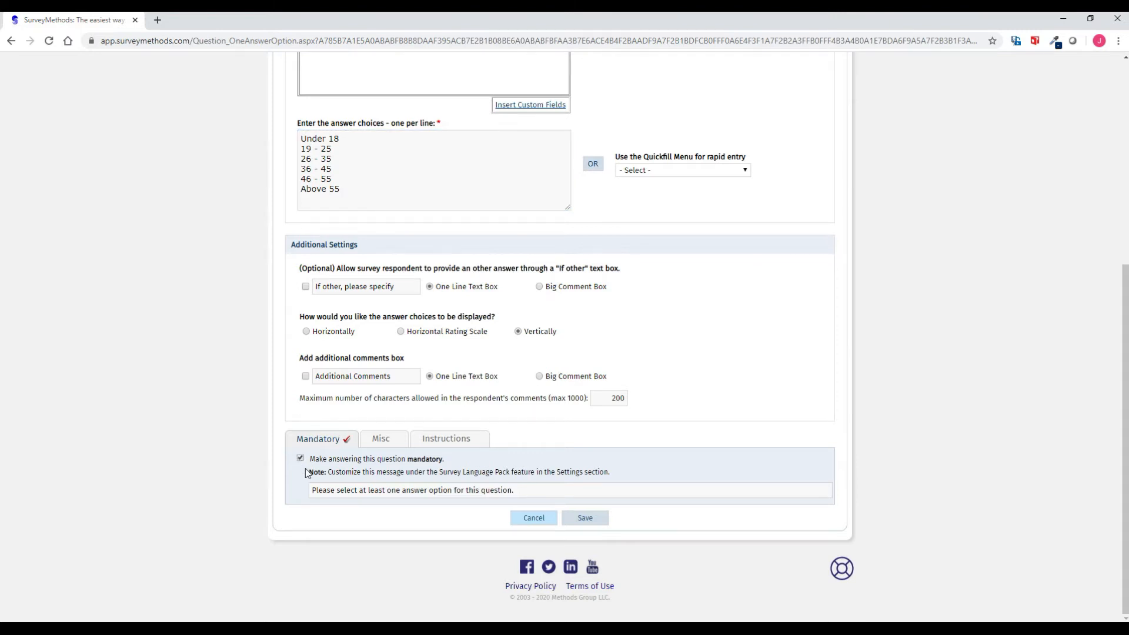
{"action": "left_click_drag", "start_coordinate": [313, 490], "coordinate": [441, 499]}
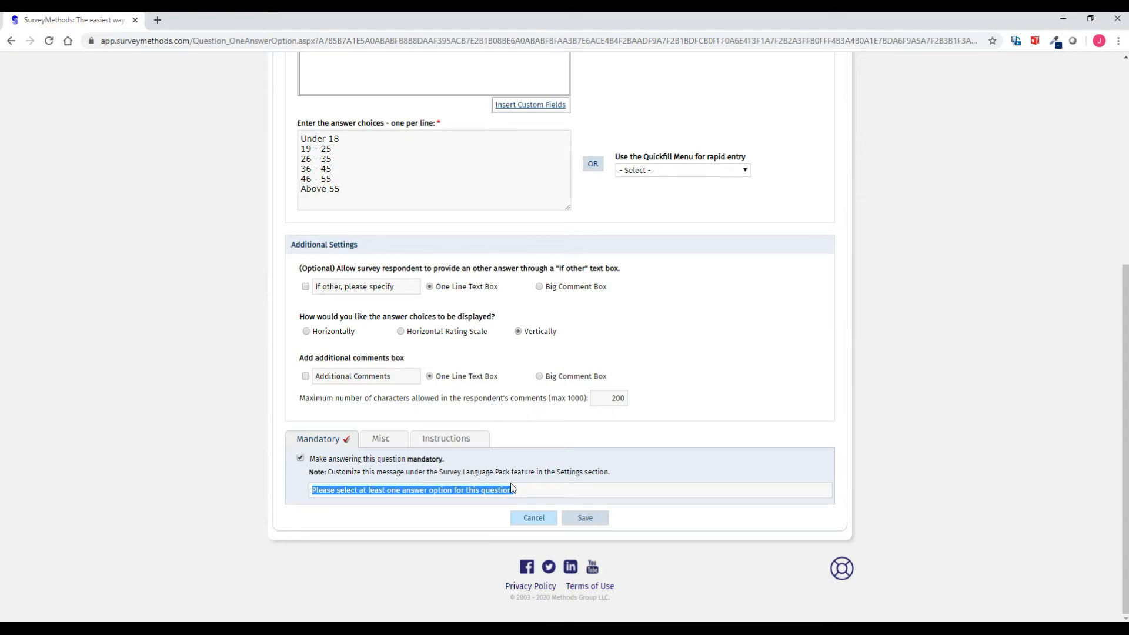
{"action": "left_click", "coordinate": [465, 472]}
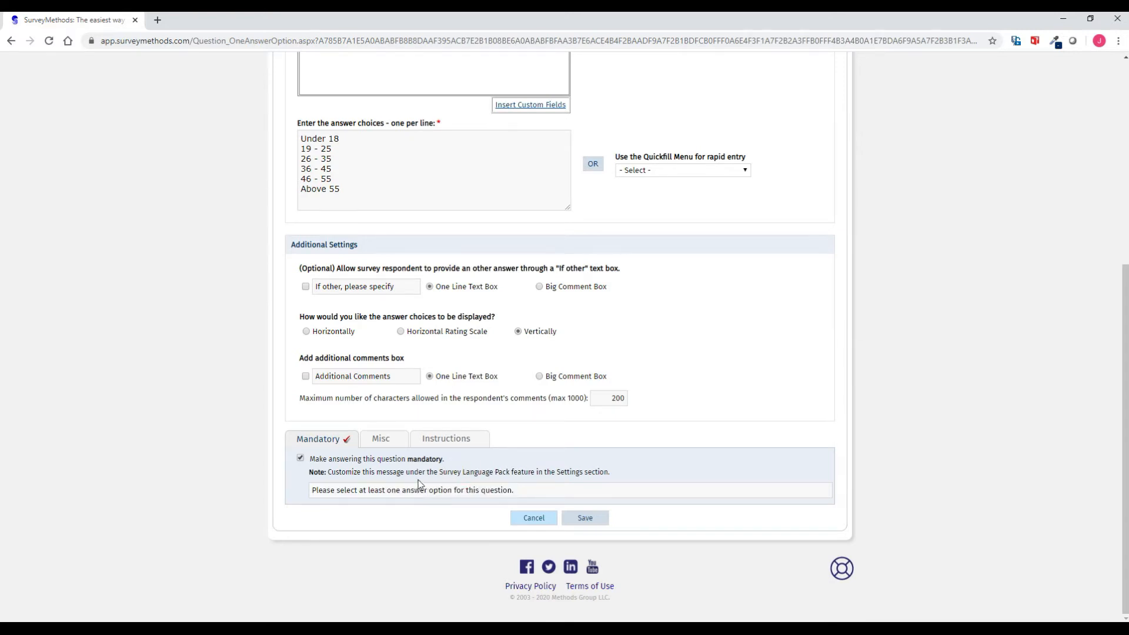
Step: Review the age question's miscellaneous and instruction options, and save the question
{"action": "left_click", "coordinate": [388, 441]}
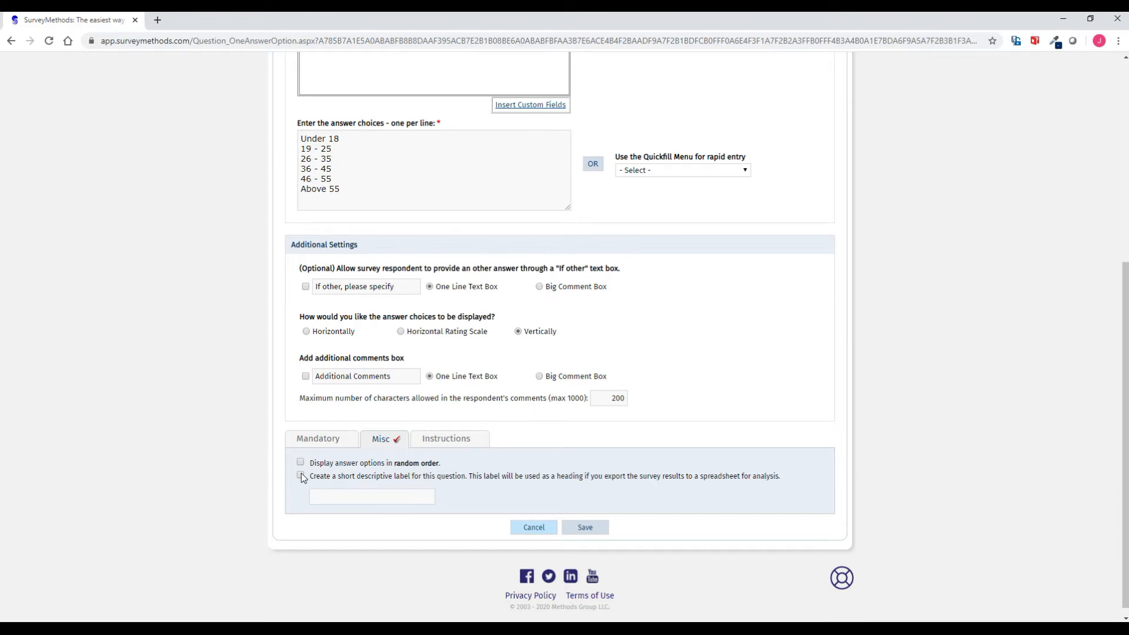
{"action": "left_click", "coordinate": [320, 498]}
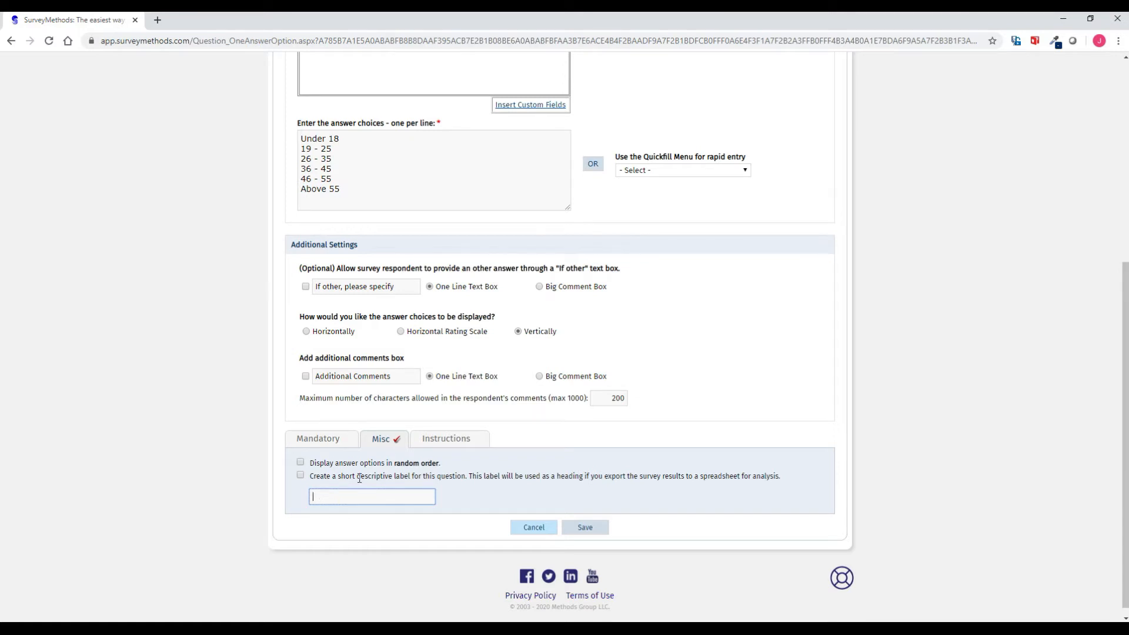
{"action": "left_click", "coordinate": [449, 444]}
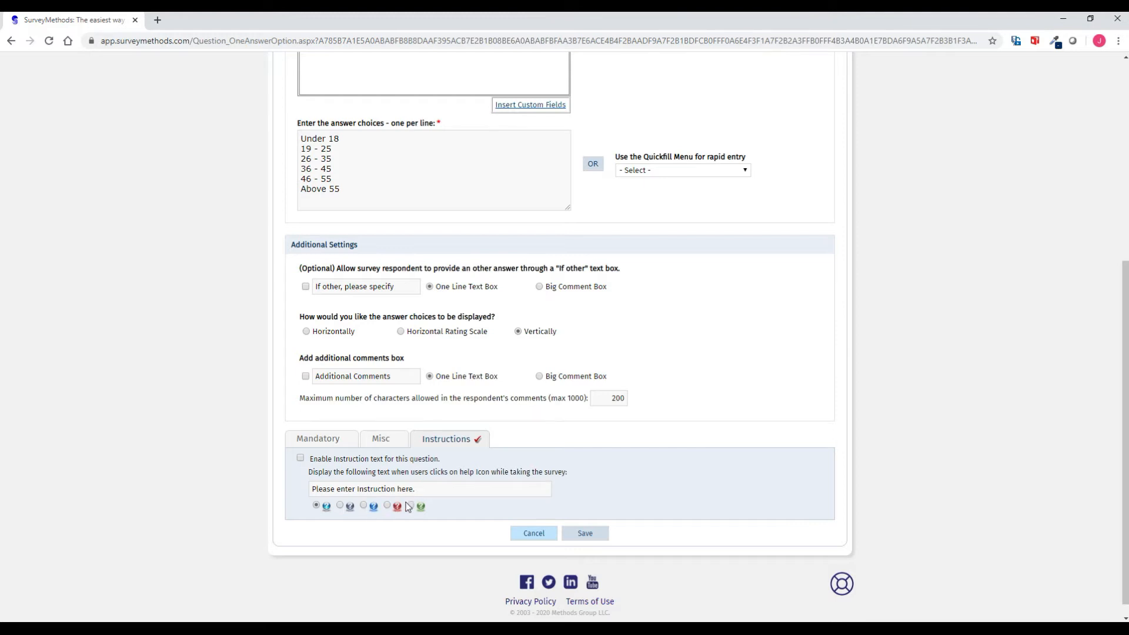
{"action": "left_click", "coordinate": [588, 536]}
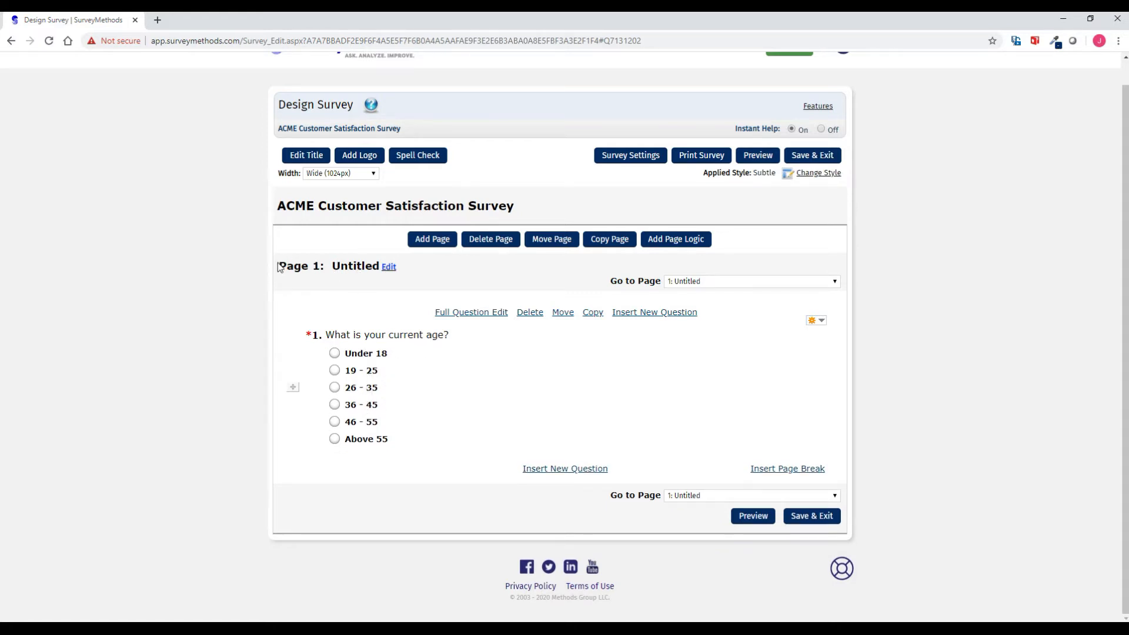
Step: Rename page 1 of the survey as Screening Questions
{"action": "left_click_drag", "start_coordinate": [282, 263], "coordinate": [381, 265]}
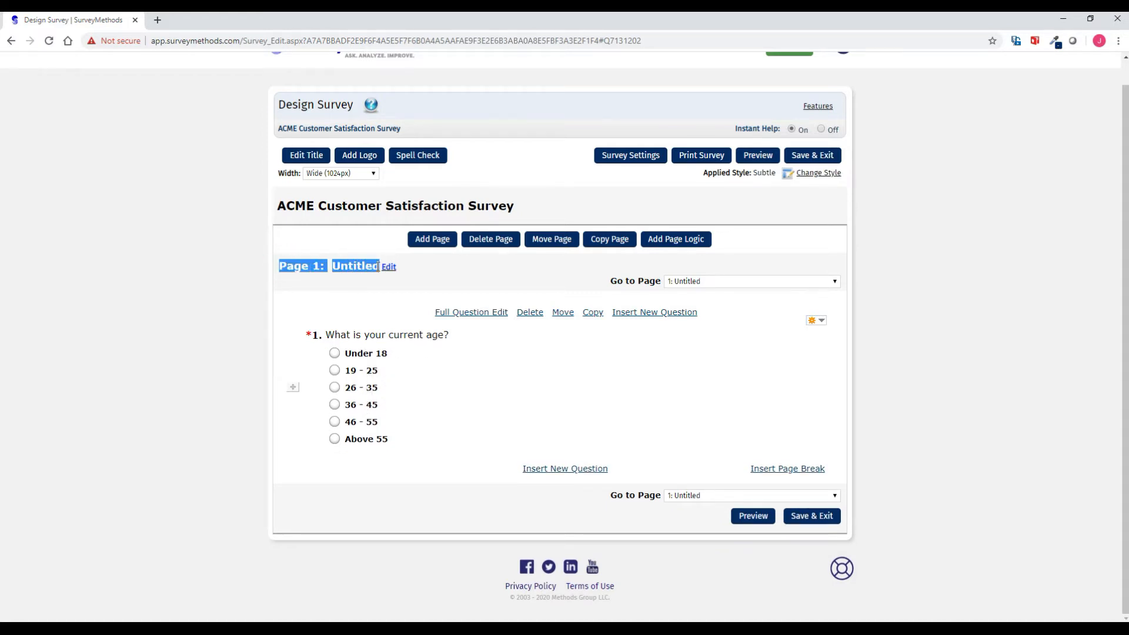
{"action": "left_click", "coordinate": [390, 267]}
{"action": "left_click", "coordinate": [412, 268]}
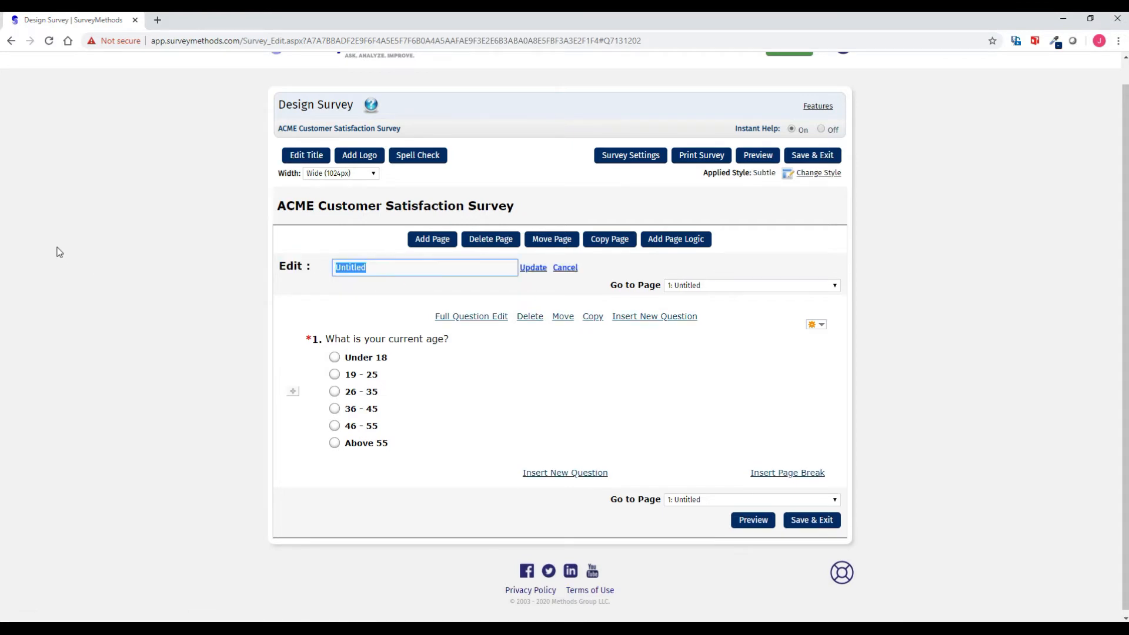
{"action": "type", "text": "Screening Questions"}
{"action": "left_click", "coordinate": [529, 272]}
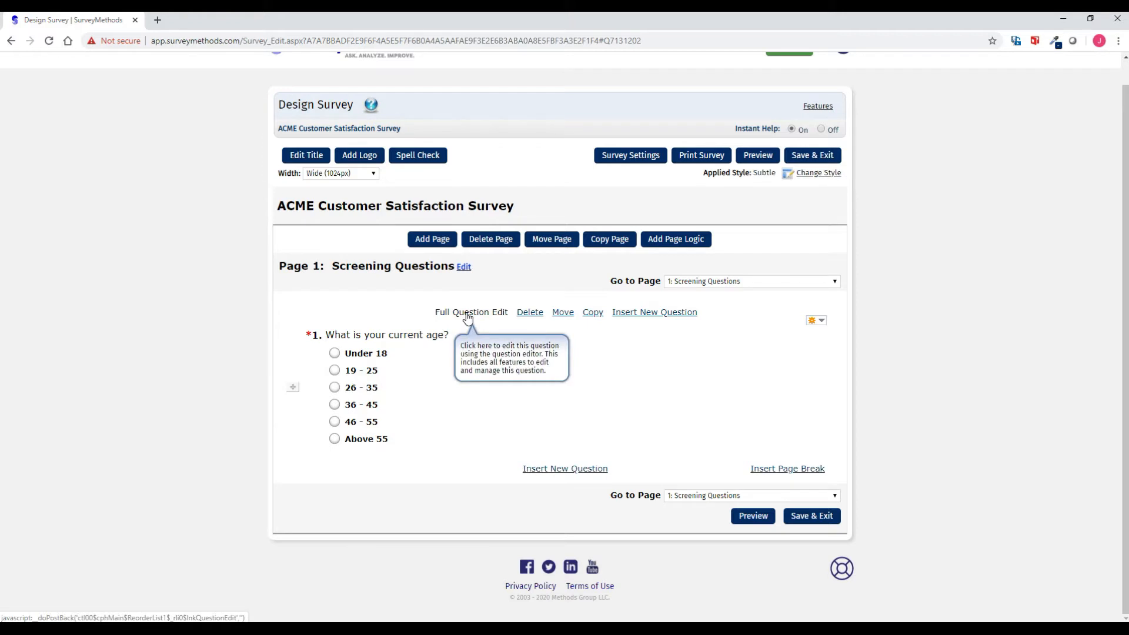
Step: Open the Under 18 answer option for quick editing and save it
{"action": "mouse_move", "coordinate": [394, 338]}
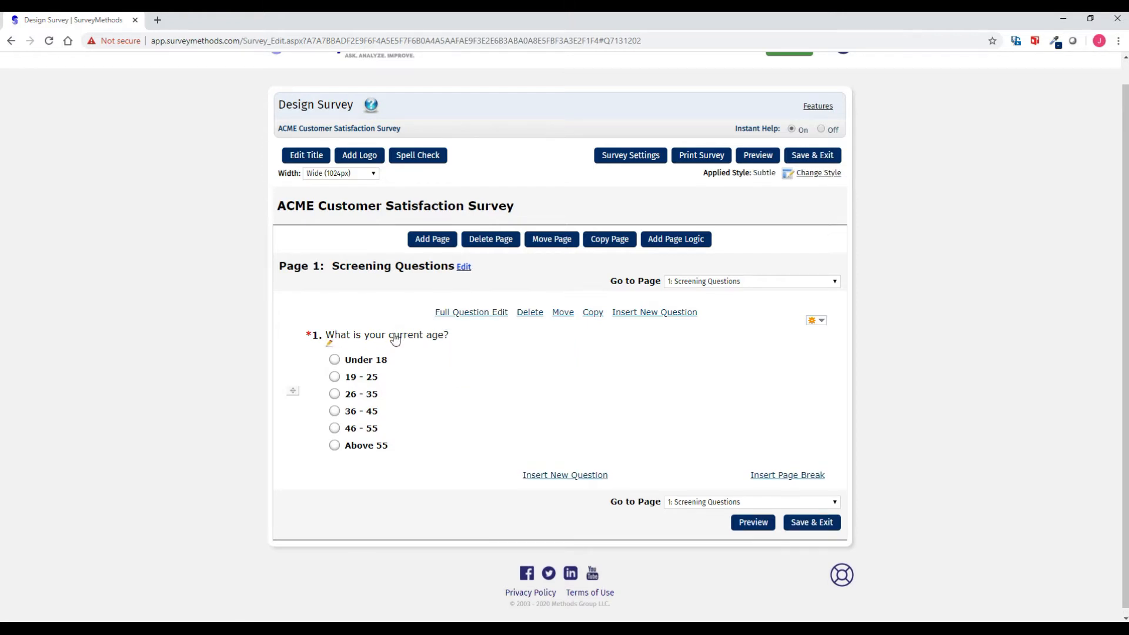
{"action": "left_click", "coordinate": [391, 354]}
{"action": "left_click", "coordinate": [345, 396]}
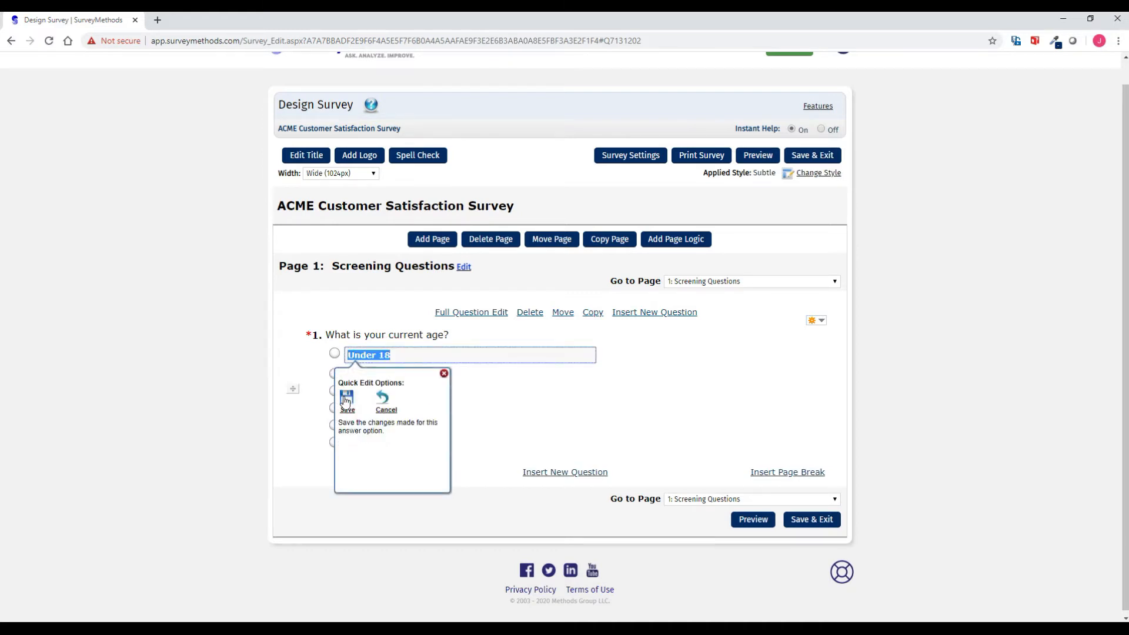
{"action": "left_click", "coordinate": [391, 355]}
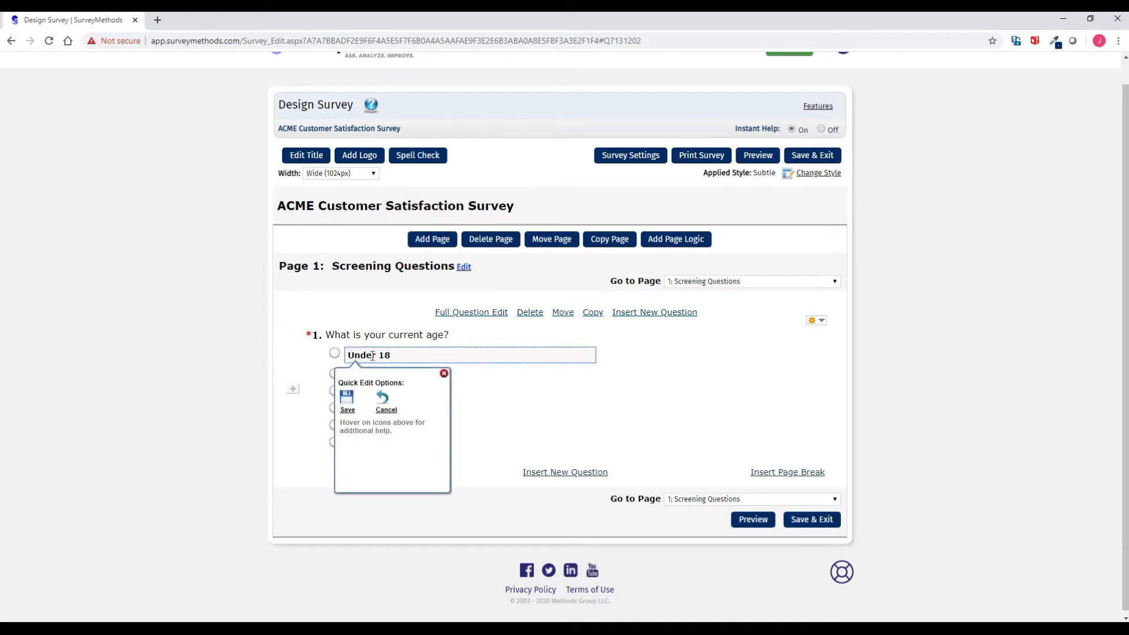
{"action": "left_click", "coordinate": [346, 398]}
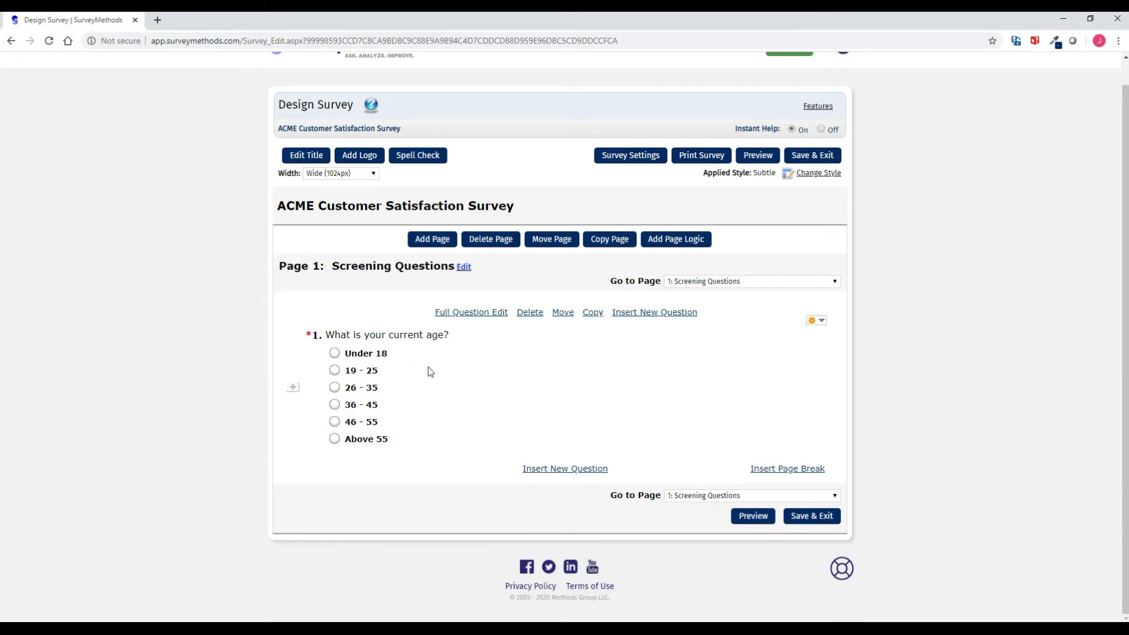
Step: Insert an open-ended numeric question after the age question, asking "How many children do you have?"
{"action": "left_click", "coordinate": [550, 471]}
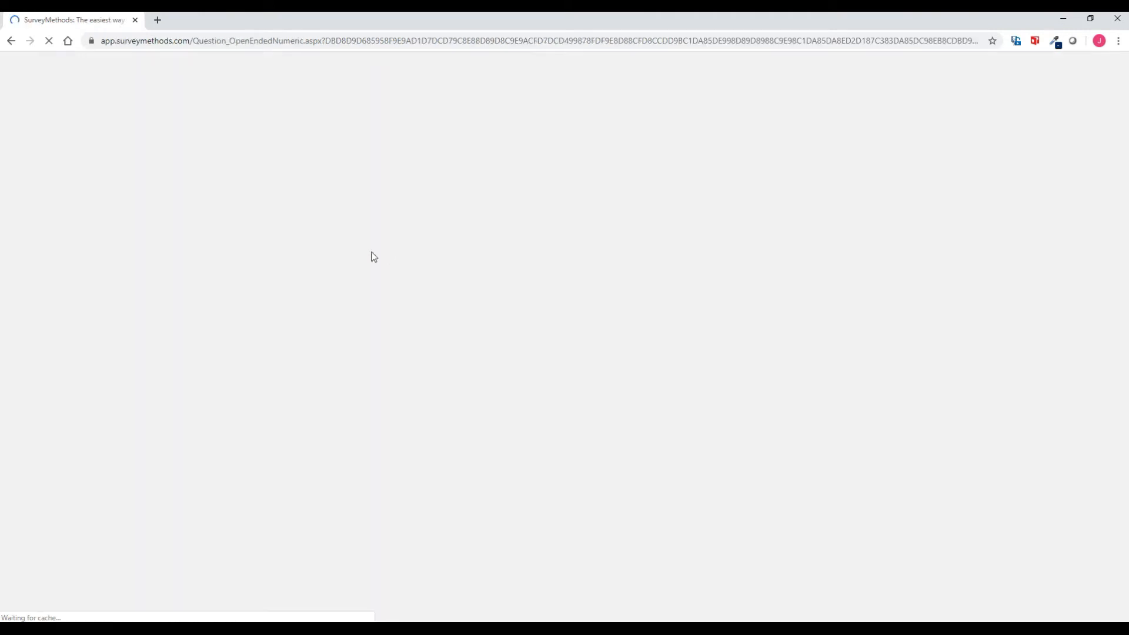
{"action": "type", "text": "How many "}
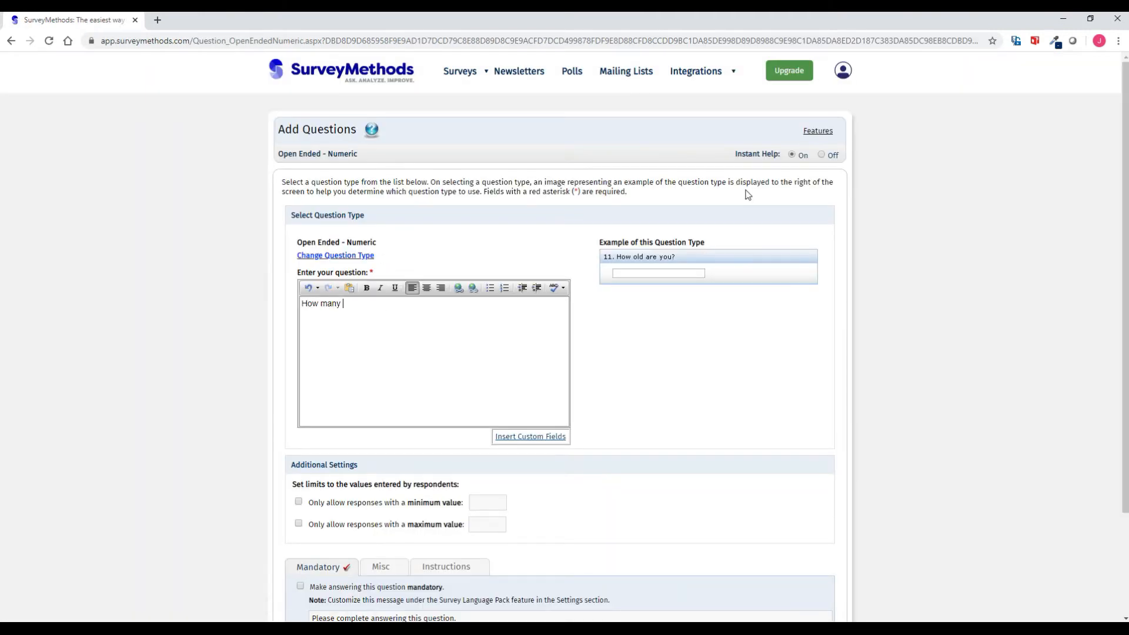
{"action": "type", "text": "children do you have?"}
Step: Limit the responses to a minimum of 0 and a maximum of 10, make the question mandatory and save it
{"action": "scroll", "coordinate": [736, 292], "scroll_direction": "down", "scroll_amount": 1}
{"action": "left_click", "coordinate": [300, 444]}
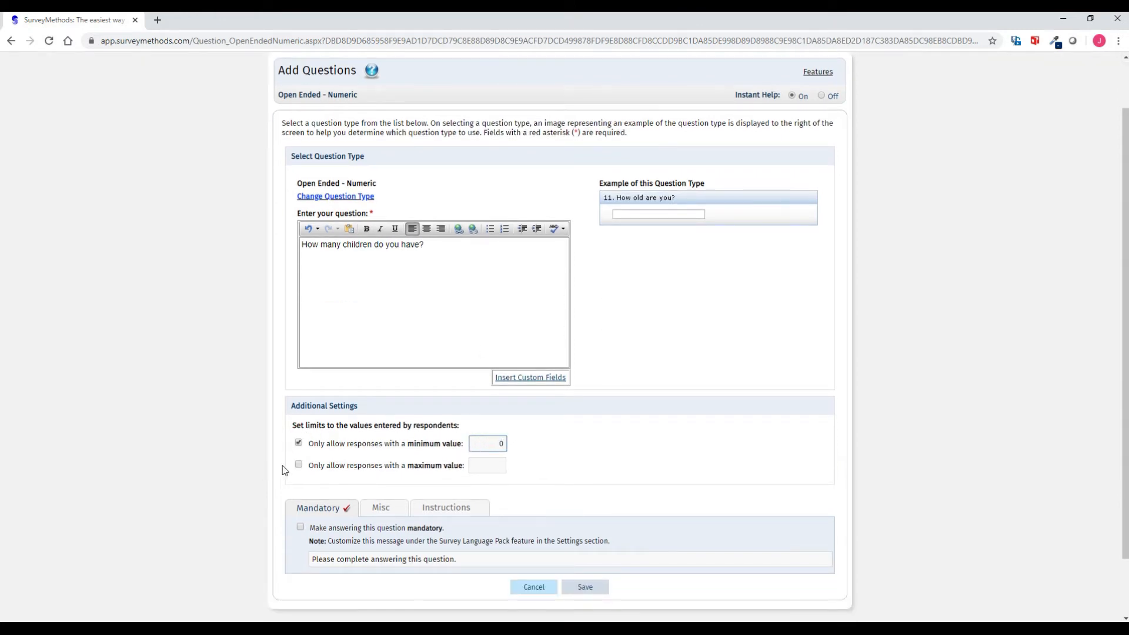
{"action": "left_click", "coordinate": [298, 465]}
{"action": "left_click", "coordinate": [492, 466]}
{"action": "type", "text": "10"}
{"action": "left_click", "coordinate": [301, 527]}
{"action": "left_click", "coordinate": [584, 590]}
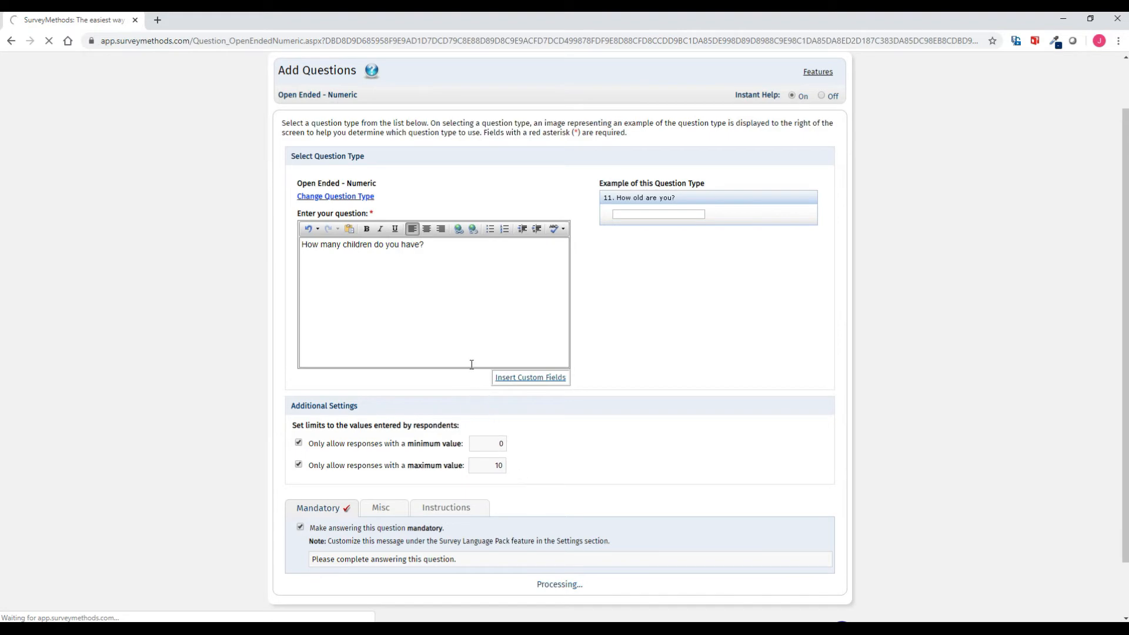
Step: Insert a Yes/No question after the children question, asking "Do you use ACME's household care products?"
{"action": "scroll", "coordinate": [483, 379], "scroll_direction": "down", "scroll_amount": 3}
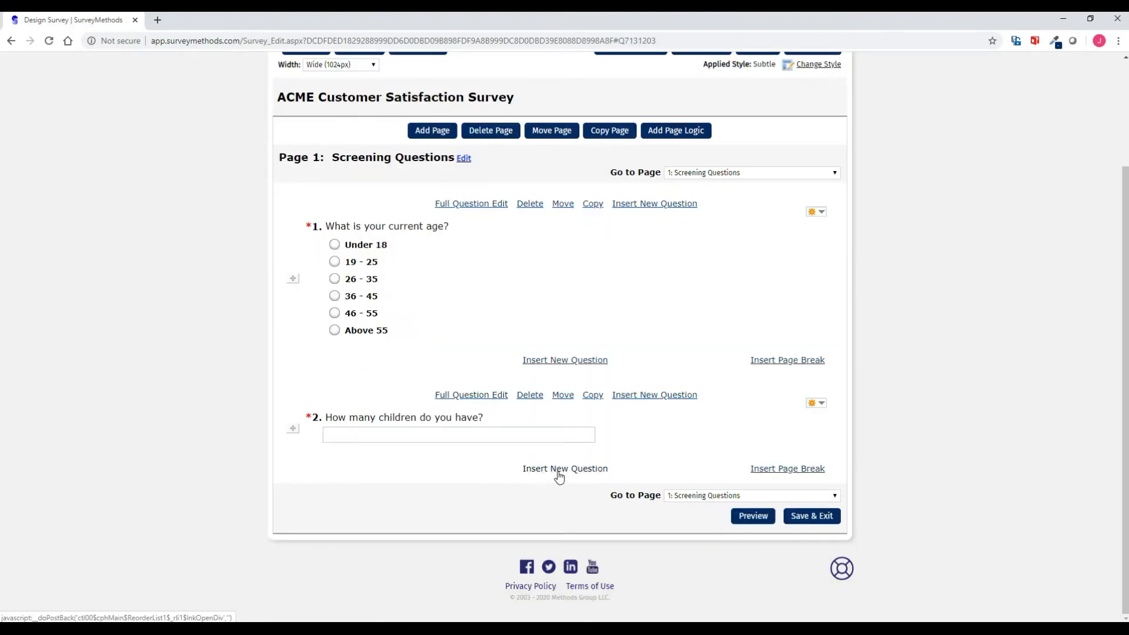
{"action": "left_click", "coordinate": [558, 470]}
{"action": "left_click", "coordinate": [414, 317]}
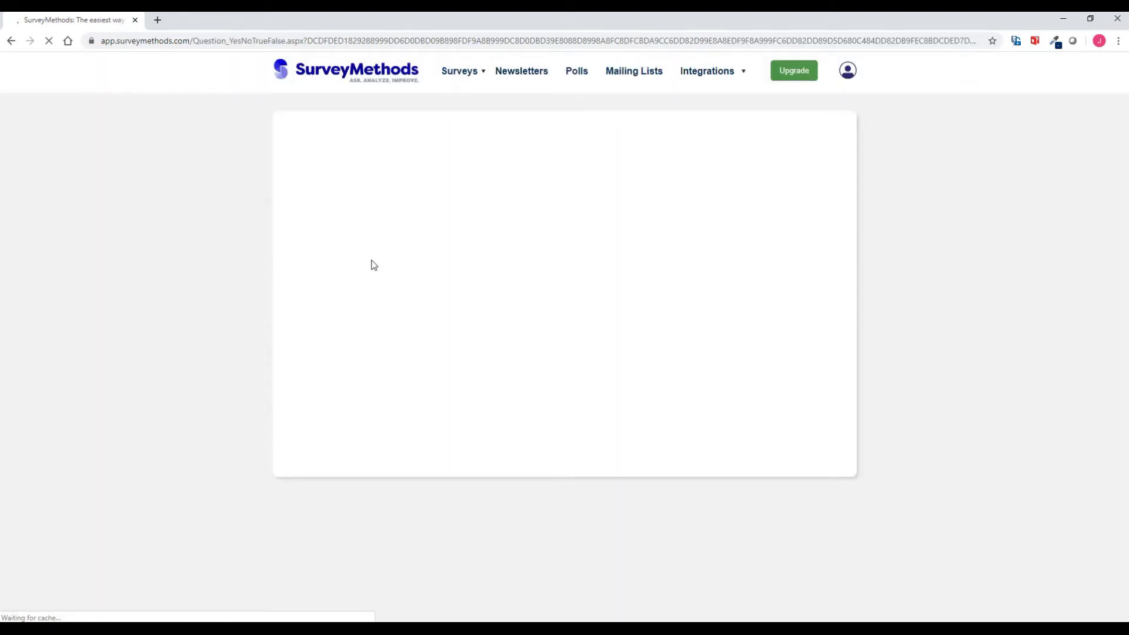
{"action": "type", "text": "Do you use A"}
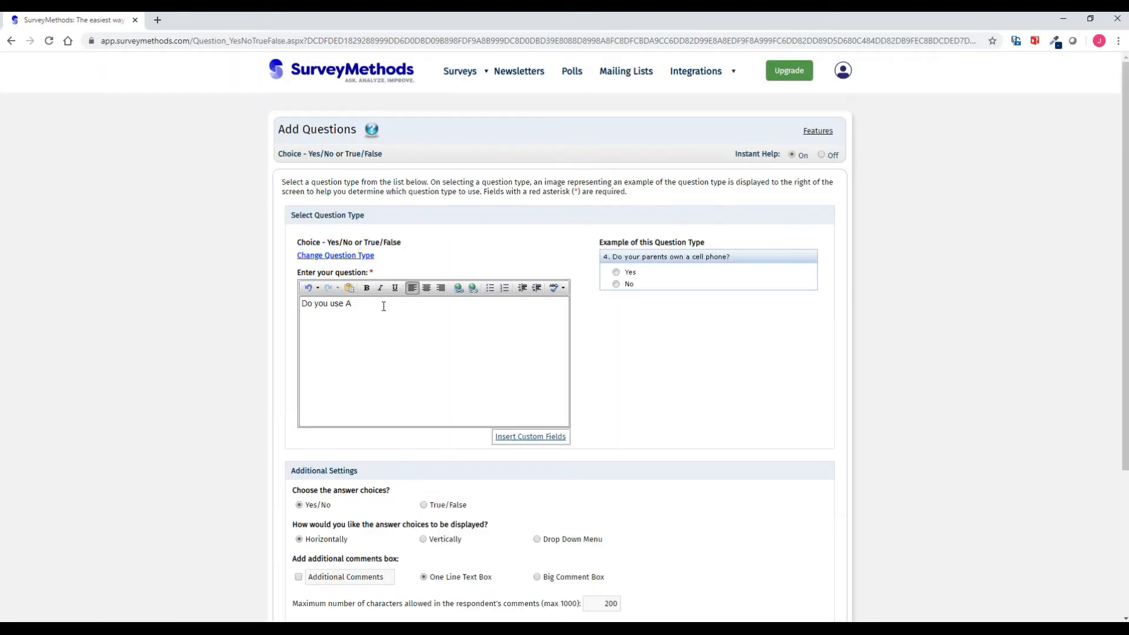
{"action": "type", "text": "CME's household care products?"}
Step: Display the Yes/No answer choices vertically, make the question mandatory and save it
{"action": "scroll", "coordinate": [341, 443], "scroll_direction": "down", "scroll_amount": 1}
{"action": "left_click", "coordinate": [422, 484]}
{"action": "scroll", "coordinate": [270, 439], "scroll_direction": "down", "scroll_amount": 3}
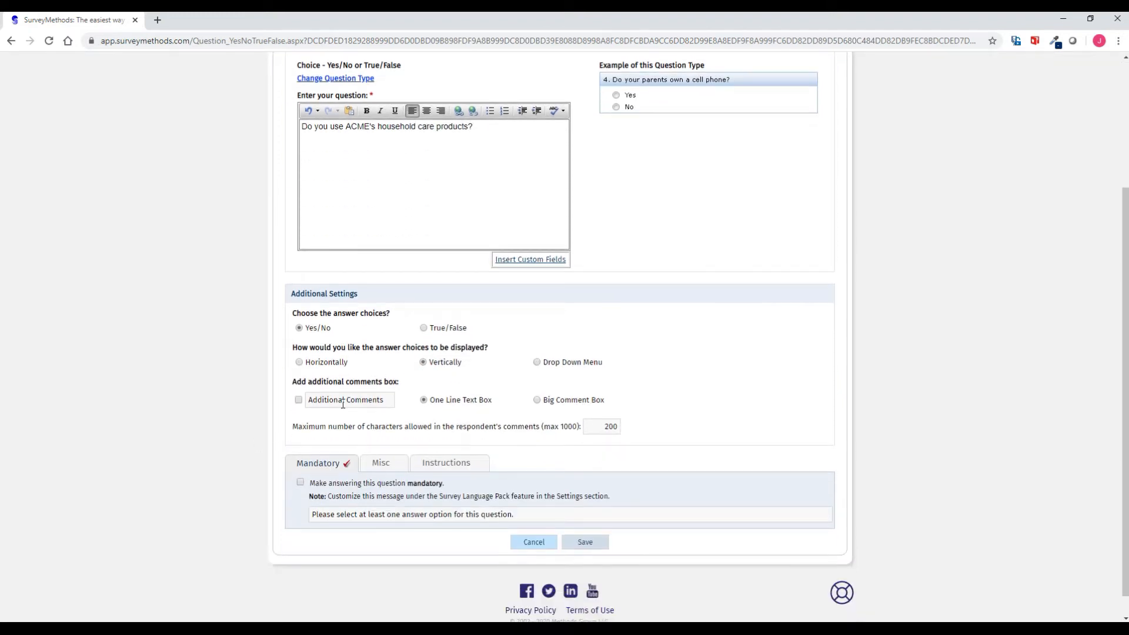
{"action": "left_click", "coordinate": [301, 458]}
{"action": "left_click", "coordinate": [583, 517]}
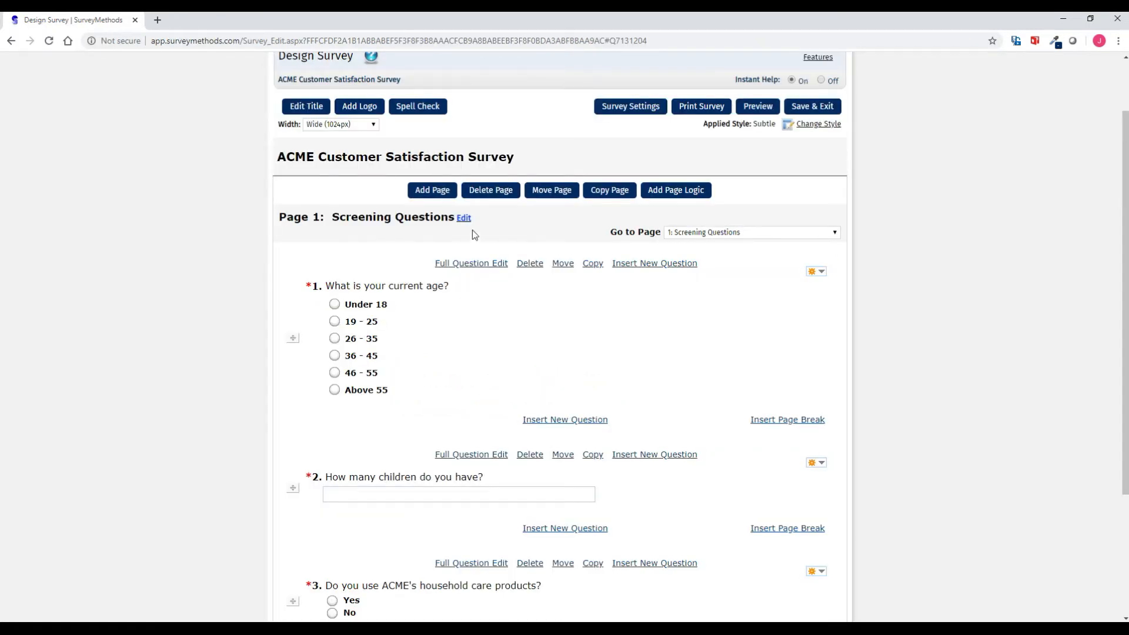
Step: Add a new page after the Screening Questions page and title it "Demographic Questions"
{"action": "left_click", "coordinate": [438, 190]}
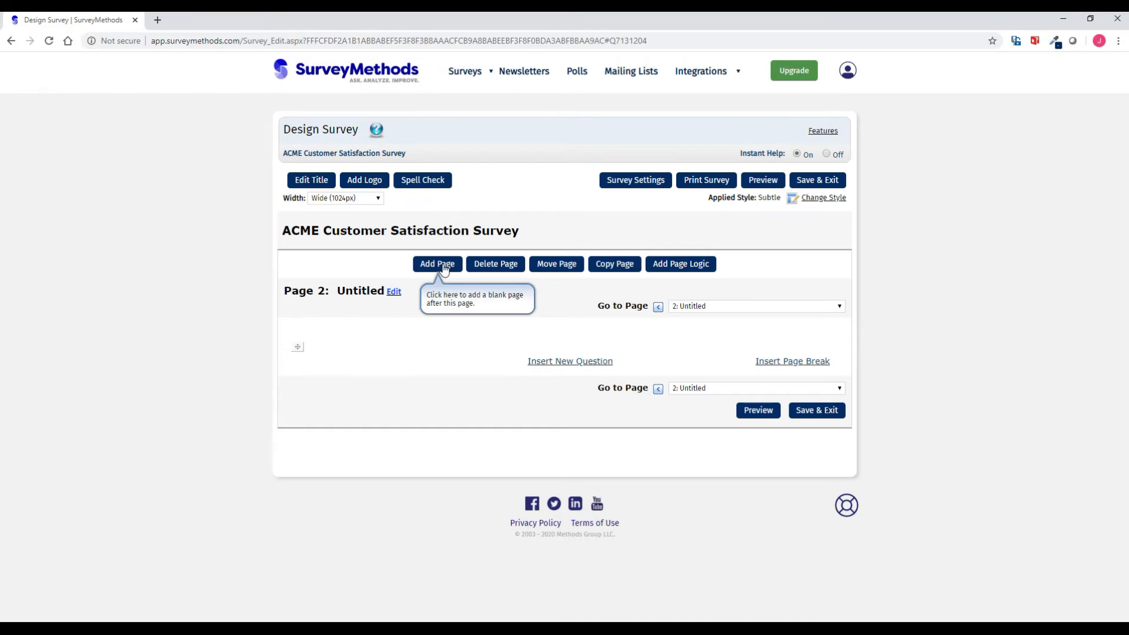
{"action": "left_click", "coordinate": [394, 293]}
{"action": "type", "text": "Demographic Questions"}
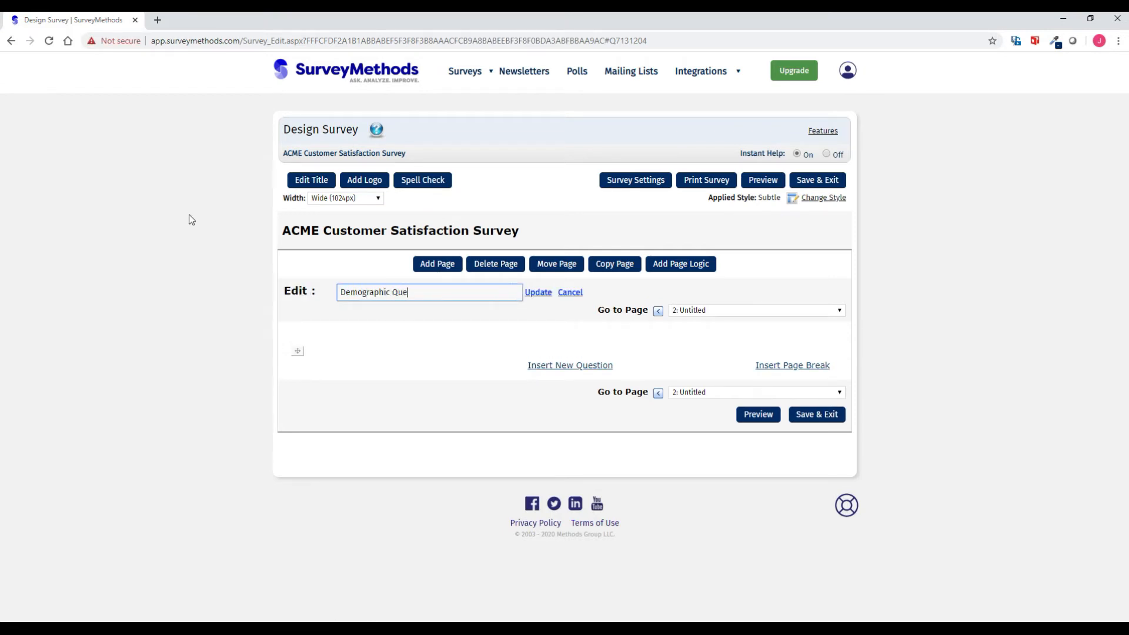
{"action": "left_click", "coordinate": [538, 293]}
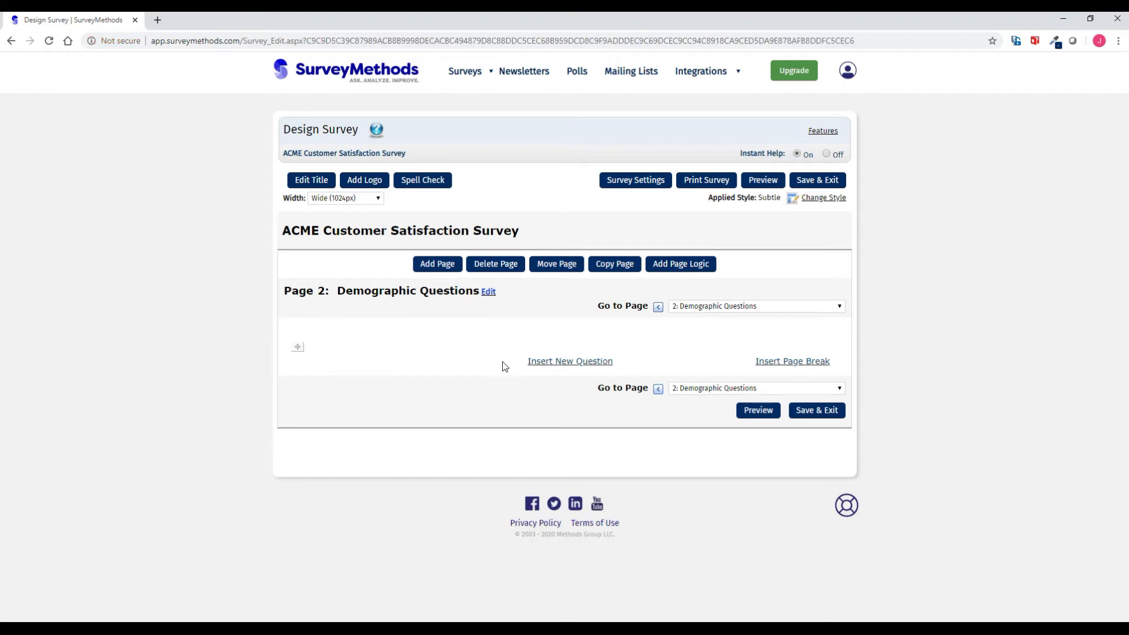
Step: Insert and save a one-answer option buttons question, "What is your gender?", with choices Male, Female and Other / Prefer not to respond
{"action": "left_click", "coordinate": [557, 362]}
{"action": "left_click", "coordinate": [465, 317]}
{"action": "type", "text": "What is your gender?"}
{"action": "left_click", "coordinate": [395, 473]}
{"action": "type", "text": "Male"}
{"action": "key", "text": "Return"}
{"action": "type", "text": "FemailOther / Prefer not to respond"}
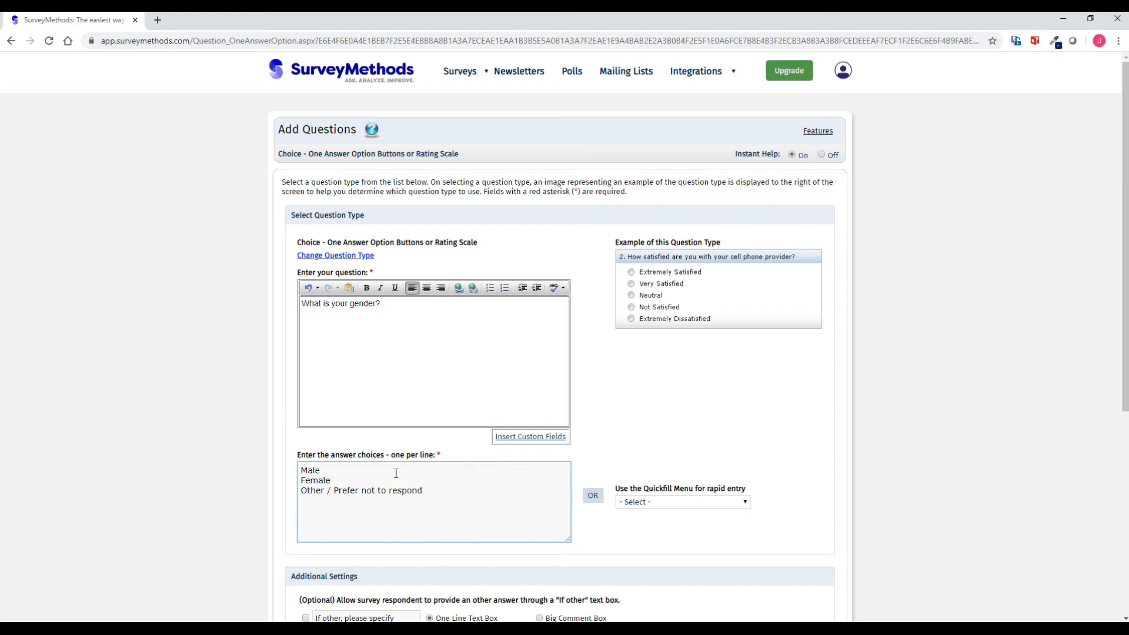
{"action": "scroll", "coordinate": [316, 397], "scroll_direction": "down", "scroll_amount": 4}
{"action": "scroll", "coordinate": [316, 399], "scroll_direction": "down", "scroll_amount": 1}
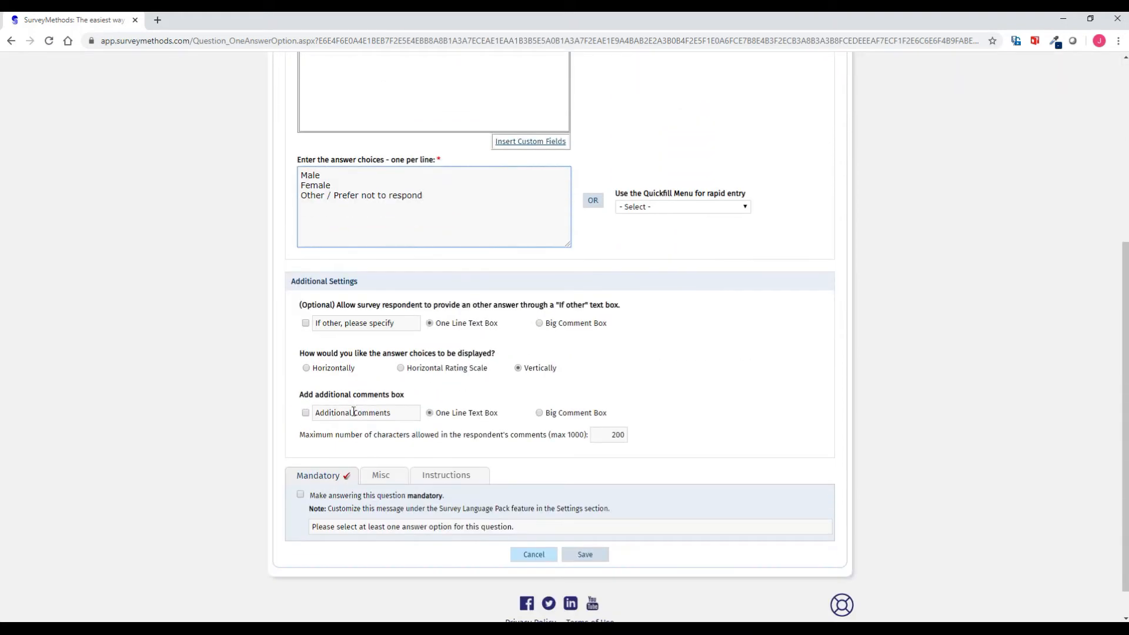
{"action": "left_click", "coordinate": [587, 553]}
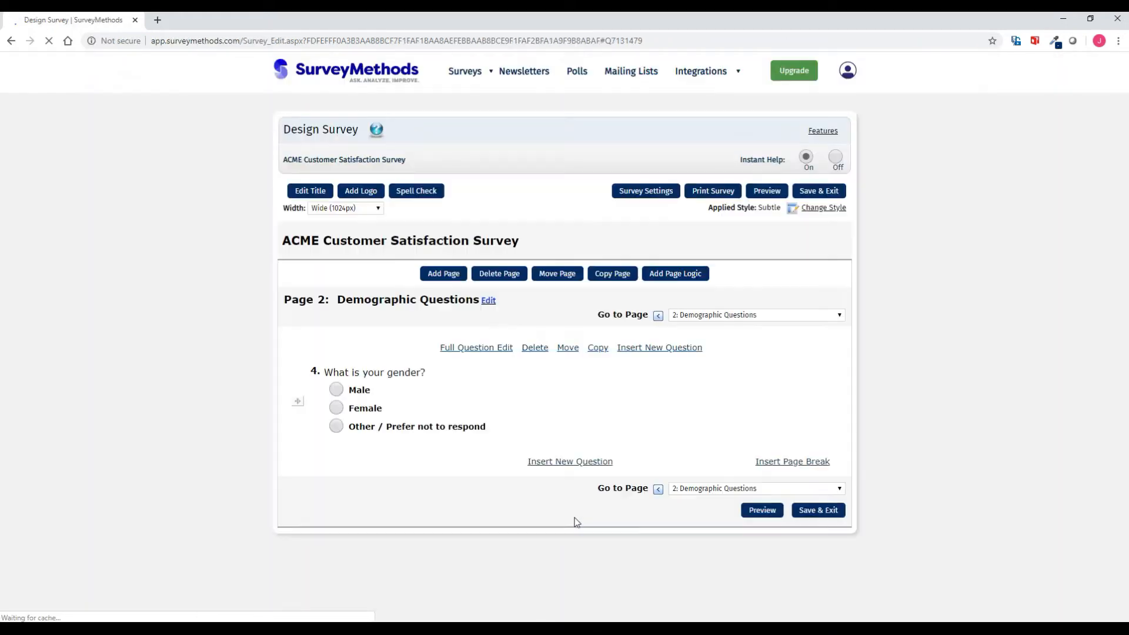
Step: Insert a multiple-answer checkboxes question after the gender question, asking "What is your ethnicity? (Choose one or more)"
{"action": "left_click", "coordinate": [568, 443]}
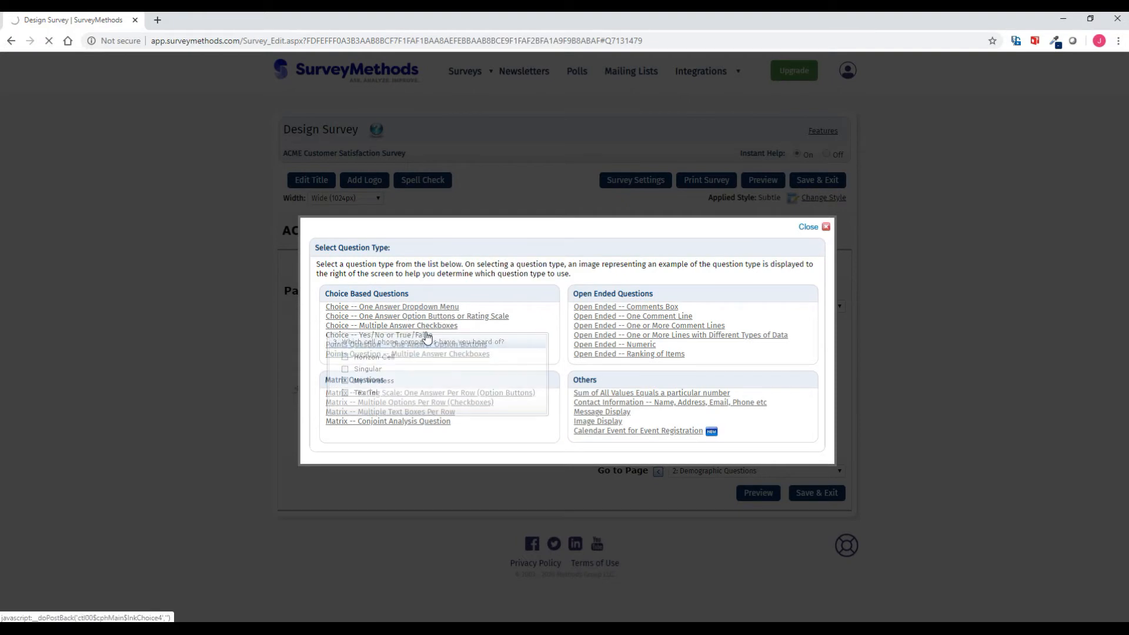
{"action": "left_click", "coordinate": [442, 326]}
{"action": "left_click", "coordinate": [439, 320]}
{"action": "type", "text": "What is your ethnicity? (Choose one or more)"}
{"action": "scroll", "coordinate": [395, 427], "scroll_direction": "down", "scroll_amount": 1}
Step: Enter the first ethnicity answer choices on separate lines: "White, Non-Hispanic", "Hispanic or Latinx" and "Black or African-American"
{"action": "left_click", "coordinate": [395, 428]}
{"action": "type", "text": "White, Non-Hispanic"}
{"action": "key", "text": "Return"}
{"action": "type", "text": "His"}
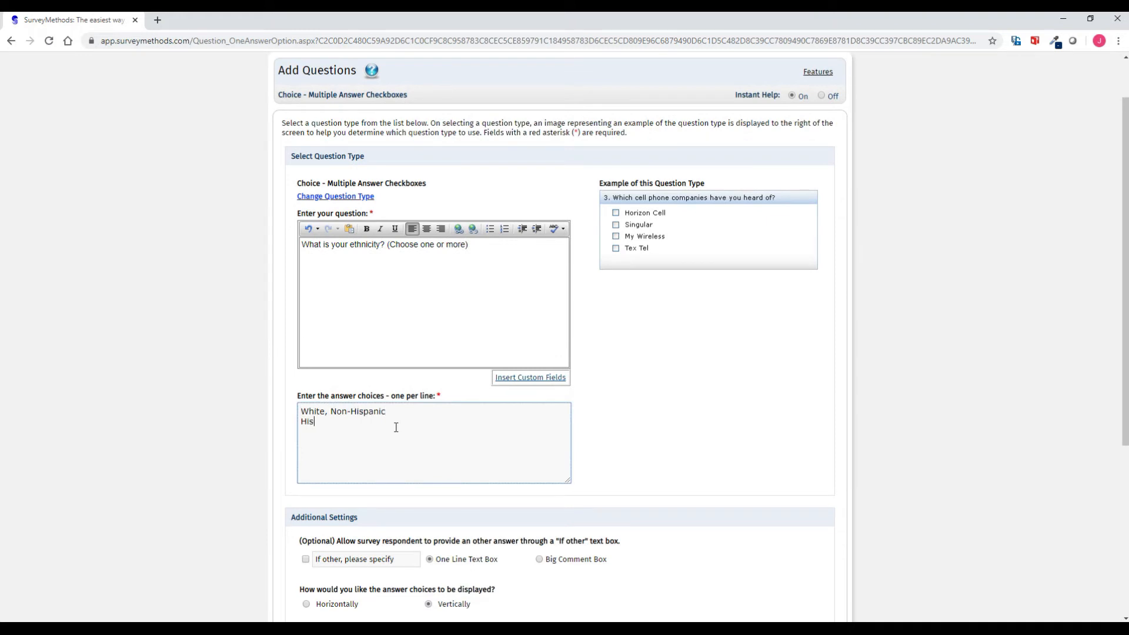
{"action": "type", "text": "panic or Latinx"}
{"action": "key", "text": "Return"}
{"action": "type", "text": "Black or African"}
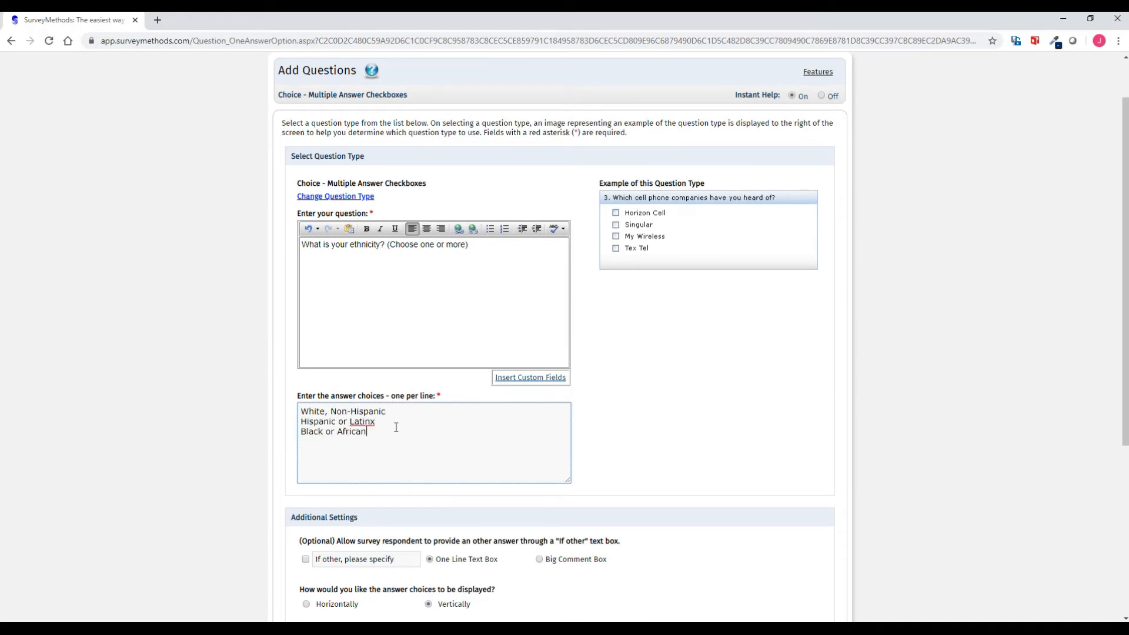
{"action": "type", "text": "-American"}
Step: Add the ethnicity choices Native American or American Indian, Asian/Pacific Islander, Other and Prefer not to respond, and save the question
{"action": "key", "text": "Return"}
{"action": "type", "text": "Native American or American Indian"}
{"action": "key", "text": "Return"}
{"action": "type", "text": "Asian/Pacific Islander"}
{"action": "key", "text": "Return"}
{"action": "type", "text": "Other"}
{"action": "key", "text": "Return"}
{"action": "type", "text": "Prefer not to resp"}
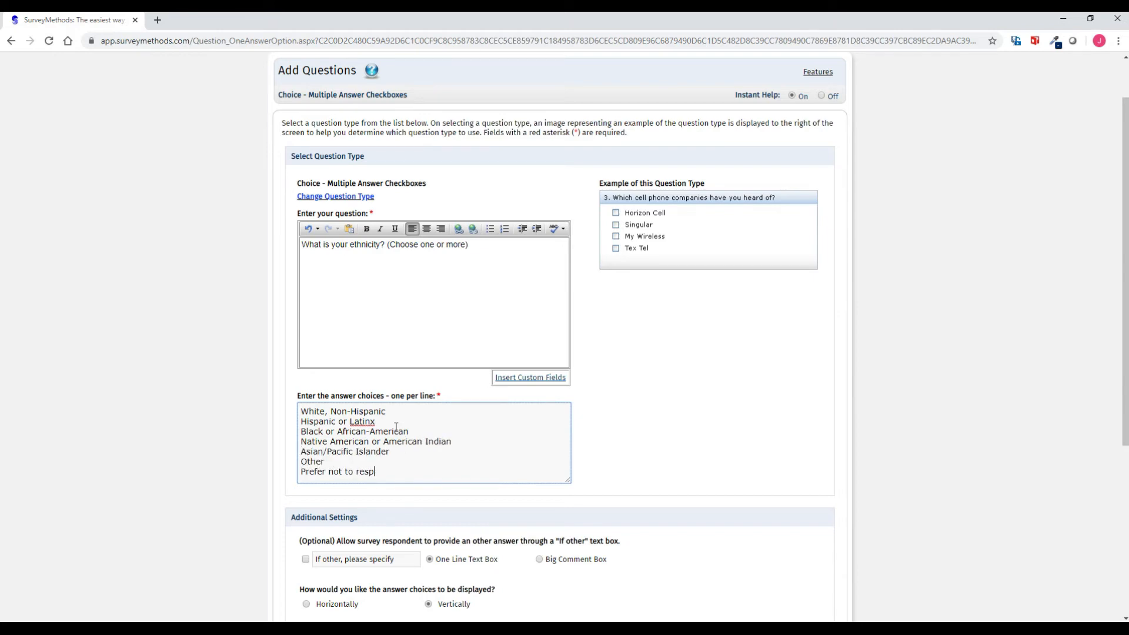
{"action": "type", "text": "ond"}
{"action": "scroll", "coordinate": [396, 428], "scroll_direction": "down", "scroll_amount": 5}
{"action": "left_click", "coordinate": [583, 518]}
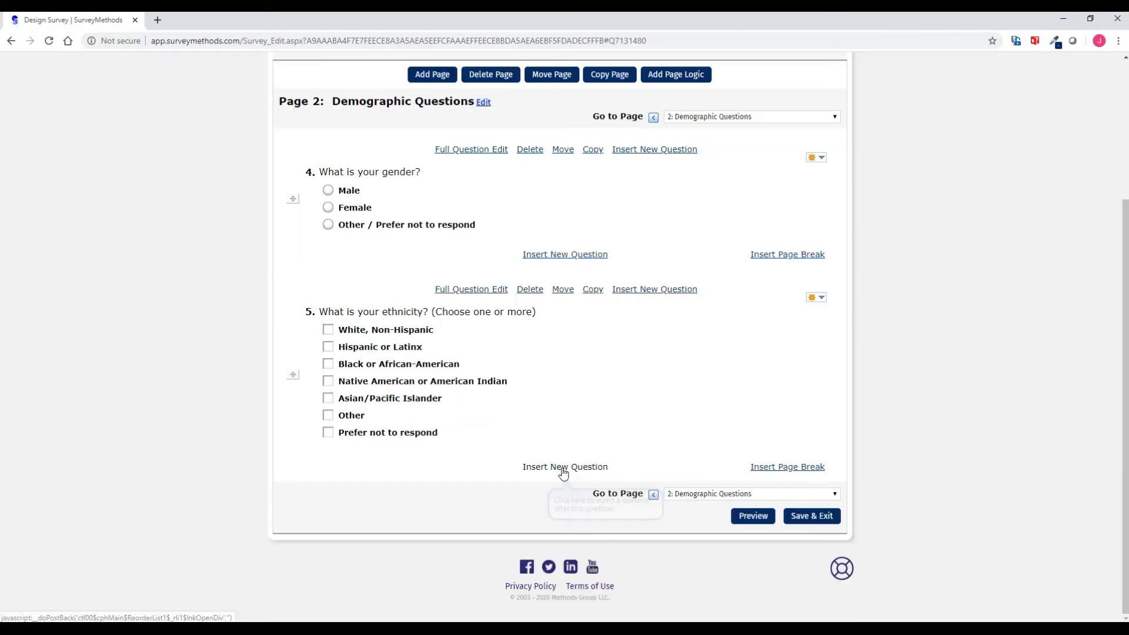
Step: Insert a one-answer option buttons question after the ethnicity question, asking "What is your marital status?"
{"action": "left_click", "coordinate": [564, 467]}
{"action": "left_click", "coordinate": [447, 316]}
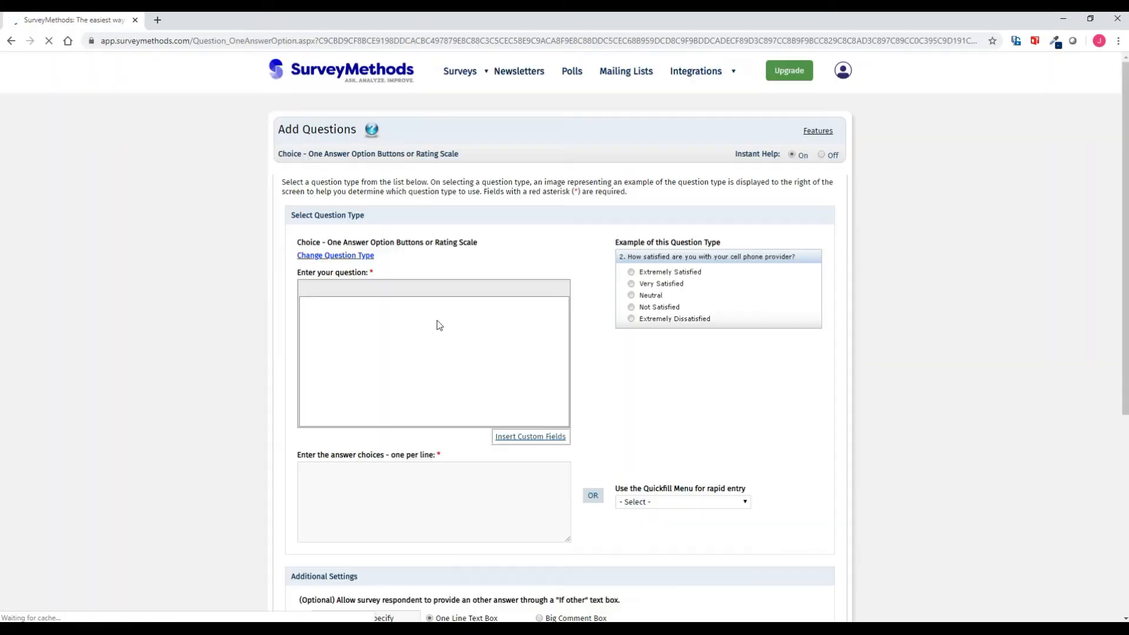
{"action": "type", "text": "What is your marital status?"}
Step: Enter the marital status choices Single, Married or domestic partnership, Widowed, Divorced and Separated, and save the question
{"action": "left_click", "coordinate": [397, 490]}
{"action": "type", "text": "Single"}
{"action": "key", "text": "Return"}
{"action": "type", "text": "Married or domestic partnership"}
{"action": "key", "text": "Return"}
{"action": "type", "text": "Widowed"}
{"action": "key", "text": "Return"}
{"action": "type", "text": "Divorced"}
{"action": "key", "text": "Return"}
{"action": "type", "text": "Separated"}
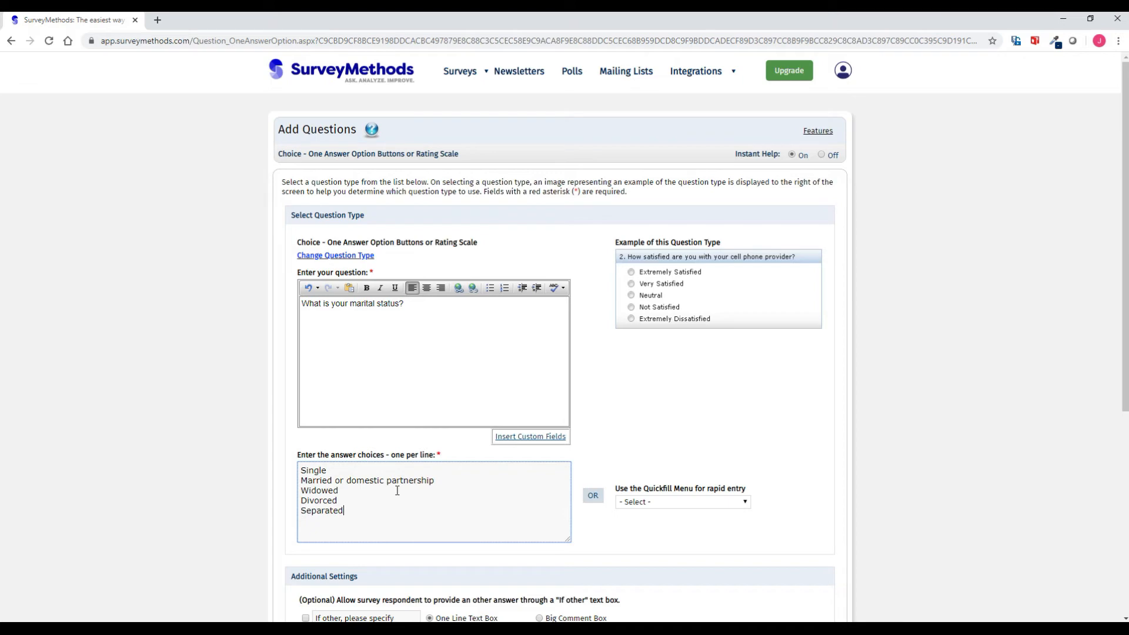
{"action": "scroll", "coordinate": [396, 486], "scroll_direction": "down", "scroll_amount": 5}
{"action": "left_click", "coordinate": [584, 556]}
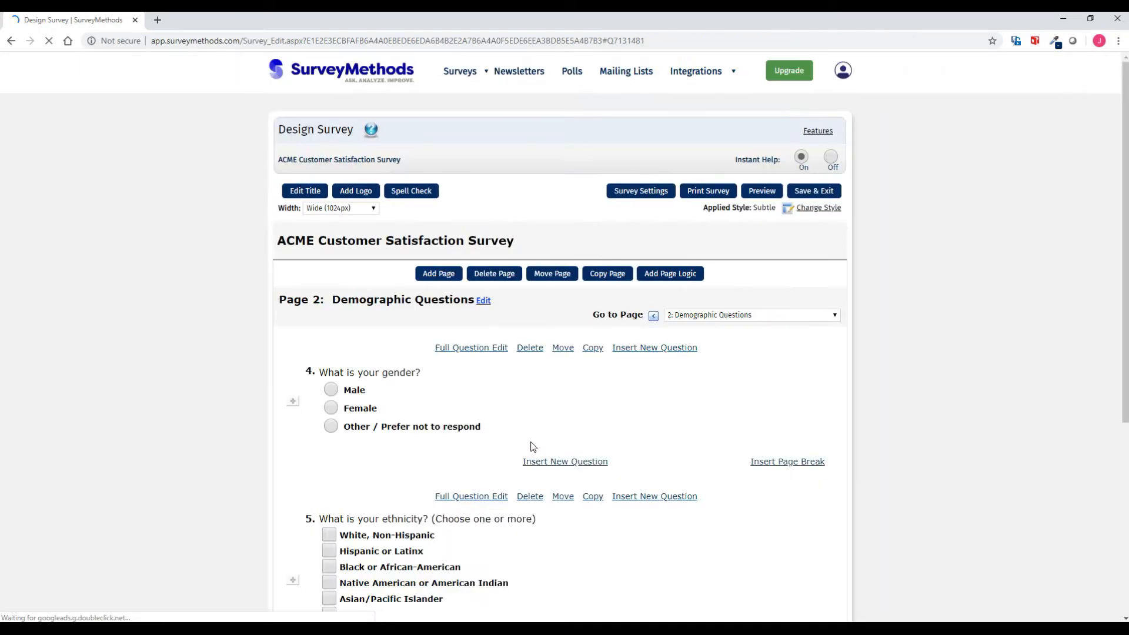
Step: Insert a one-answer option buttons question on the Demographic Questions page, asking "What is your current employment status?"
{"action": "left_click", "coordinate": [545, 463]}
{"action": "left_click", "coordinate": [474, 316]}
{"action": "left_click", "coordinate": [454, 329]}
{"action": "type", "text": "What is your current employment status?"}
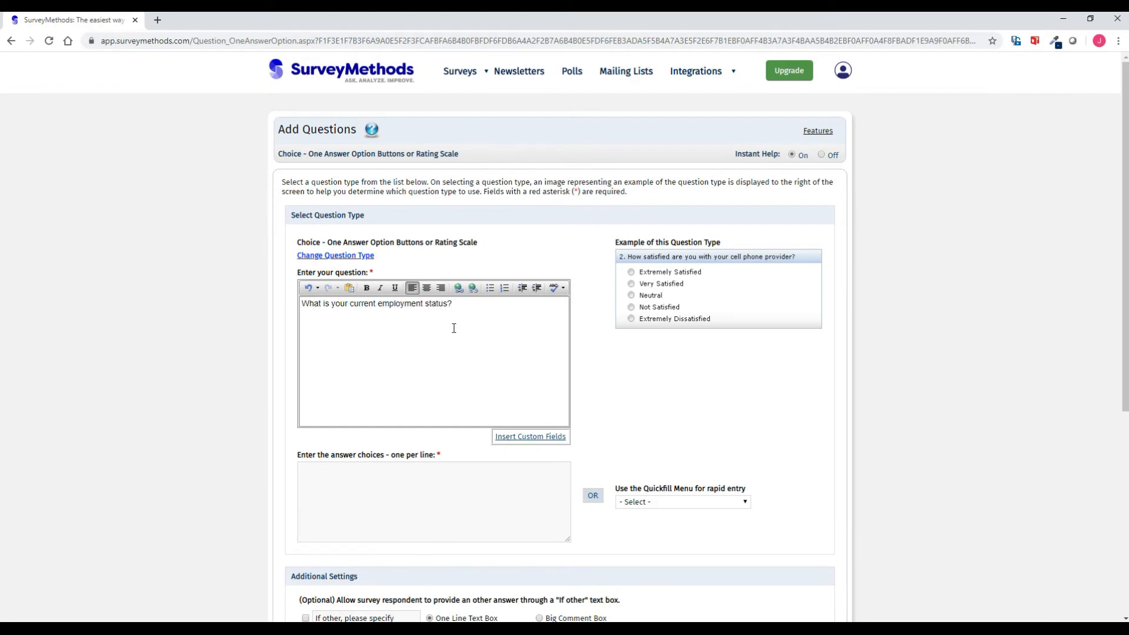
Step: Enter the employment choices Full-time employment, Part-time employment, Self-employed, and Out of work and looking for work on separate lines
{"action": "left_click", "coordinate": [418, 509]}
{"action": "type", "text": "Full-time employment"}
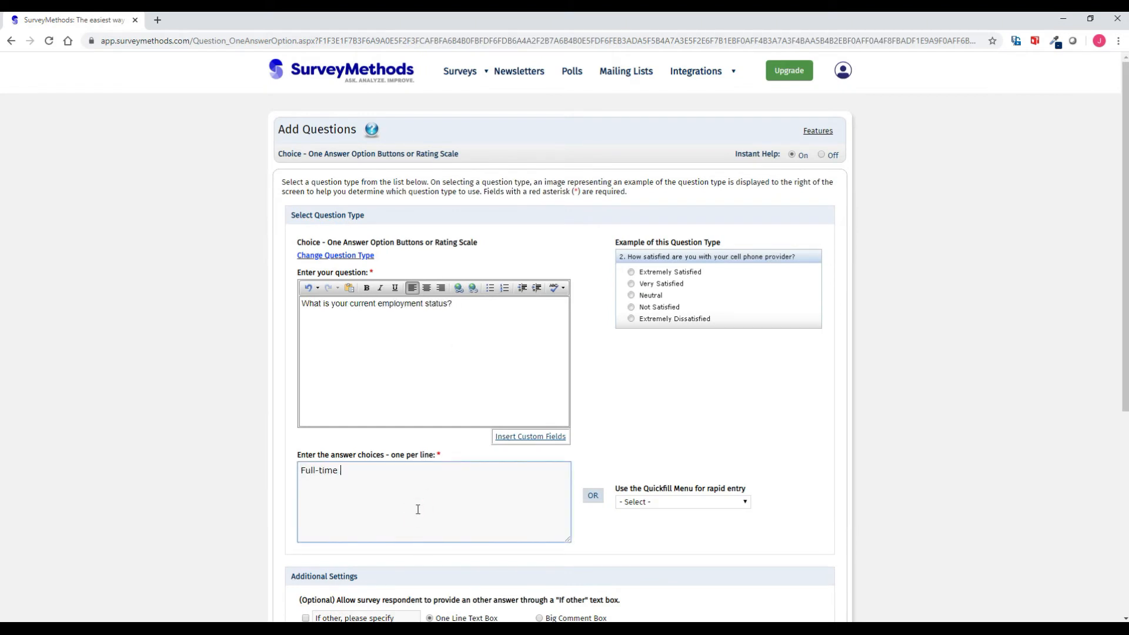
{"action": "key", "text": "Return"}
{"action": "type", "text": "Part-time employment Self-employed Out of work and looking for work"}
{"action": "key", "text": "Return"}
Step: Add the employment choices "Out of work but not currently looking for work", Student and Retired, and save the question
{"action": "type", "text": "Out of work but not currently looking for work Student"}
{"action": "key", "text": "BackSpace"}
{"action": "key", "text": "BackSpace"}
{"action": "type", "text": "tudent"}
{"action": "key", "text": "Return"}
{"action": "type", "text": "Retired"}
{"action": "scroll", "coordinate": [544, 536], "scroll_direction": "down", "scroll_amount": 5}
{"action": "left_click", "coordinate": [584, 552]}
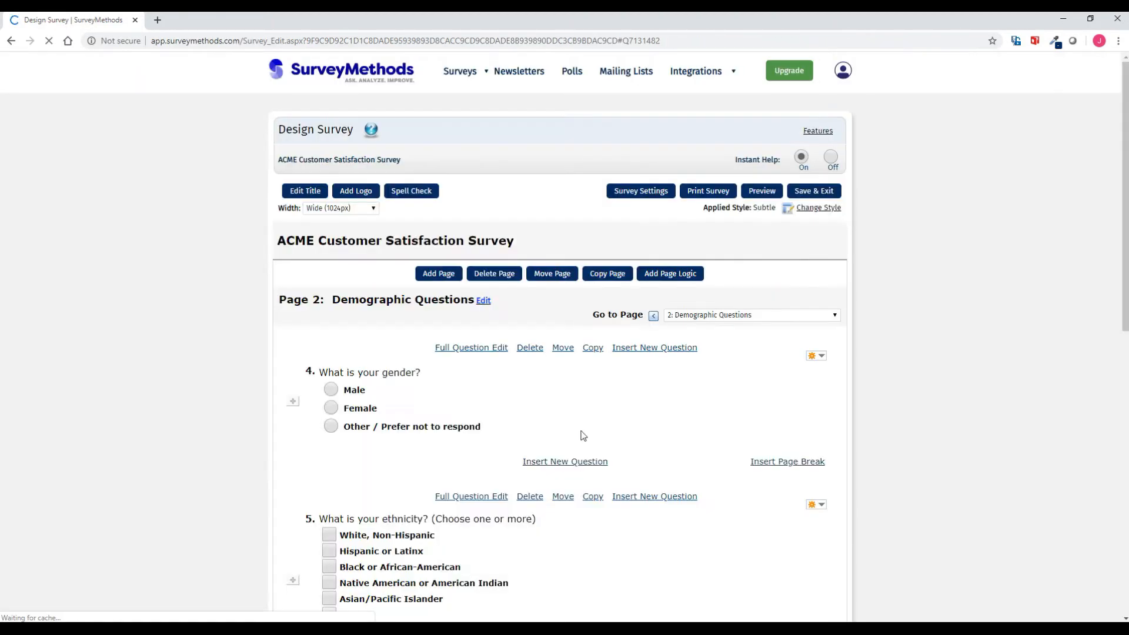
Step: Insert a one-answer option buttons question on the Demographic Questions page, asking "What is your current annual household income?"
{"action": "left_click", "coordinate": [574, 473]}
{"action": "left_click", "coordinate": [473, 314]}
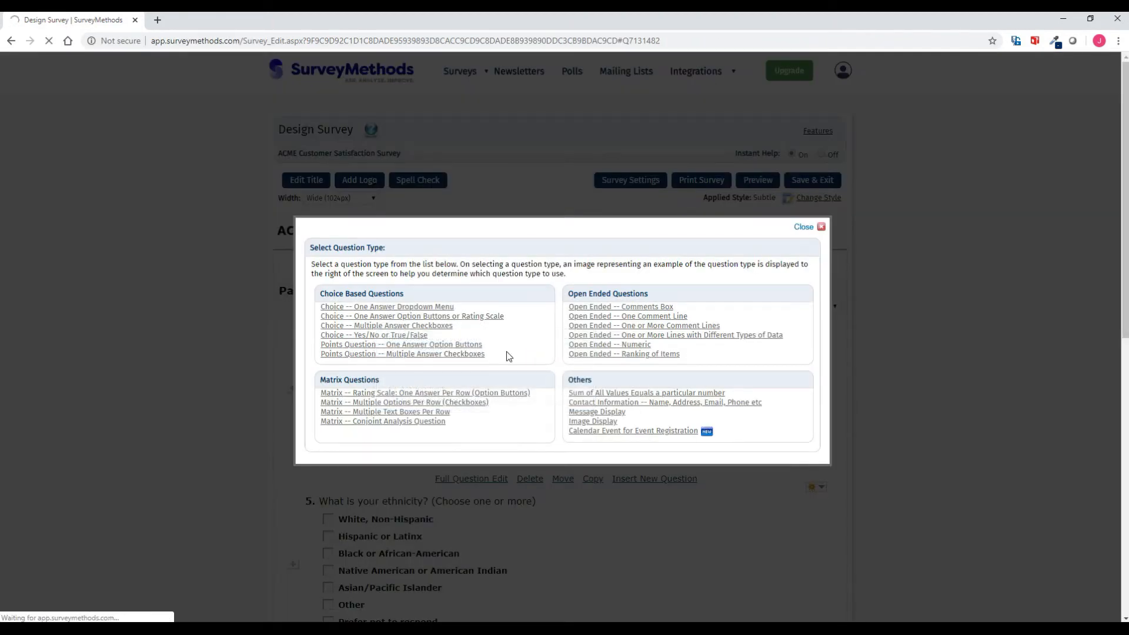
{"action": "type", "text": "What is your current annual household income?"}
Step: Enter the income choices < $25,000, $25,001 - $50,000, $50,001 - $75,000, $75,001 - $100,000 and > $100,000, and save the question
{"action": "left_click", "coordinate": [431, 476]}
{"action": "type", "text": "< $25,000"}
{"action": "key", "text": "Return"}
{"action": "type", "text": "$25,001 - $50,000"}
{"action": "key", "text": "Return"}
{"action": "type", "text": "$50,001 - $75,000 $75,001 - $100,000 > $100,000"}
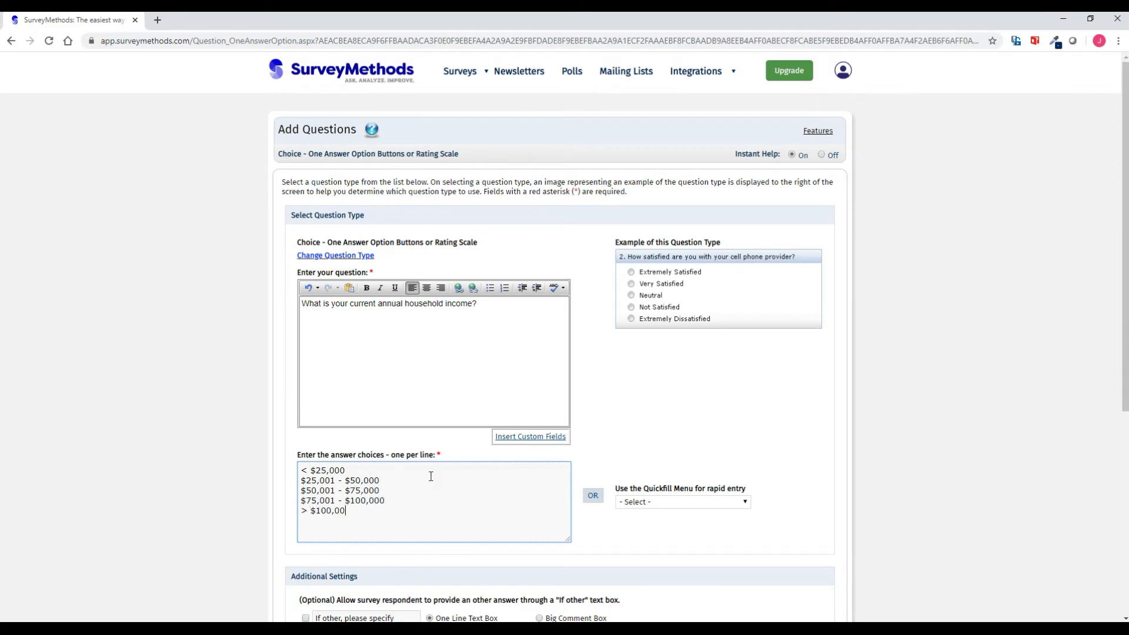
{"action": "scroll", "coordinate": [287, 469], "scroll_direction": "down", "scroll_amount": 4}
{"action": "left_click", "coordinate": [584, 613]}
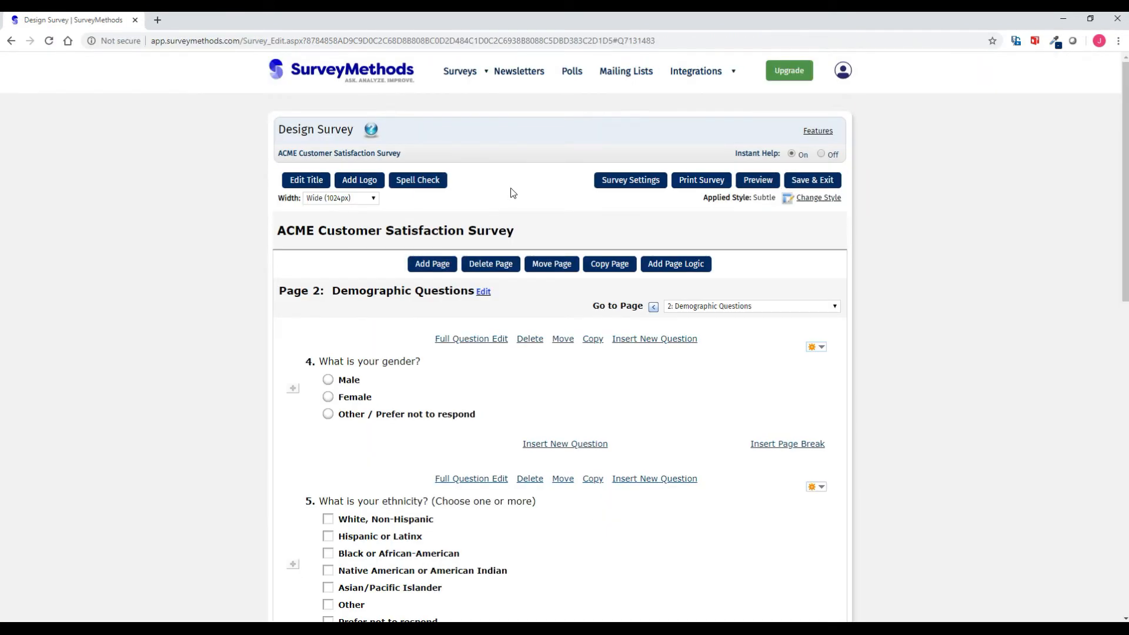
Step: Add a third page after the Demographic Questions page and title it "Feedback"
{"action": "scroll", "coordinate": [511, 200], "scroll_direction": "down", "scroll_amount": 9}
{"action": "scroll", "coordinate": [520, 254], "scroll_direction": "down", "scroll_amount": 4}
{"action": "scroll", "coordinate": [534, 289], "scroll_direction": "up", "scroll_amount": 13}
{"action": "left_click", "coordinate": [435, 264]}
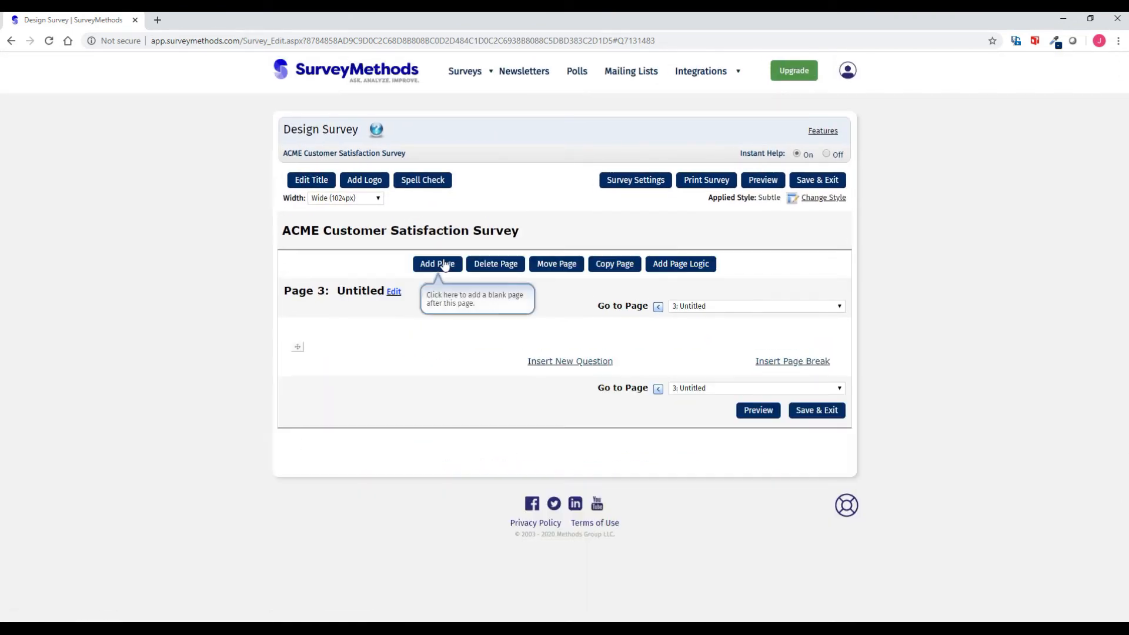
{"action": "left_click", "coordinate": [393, 292]}
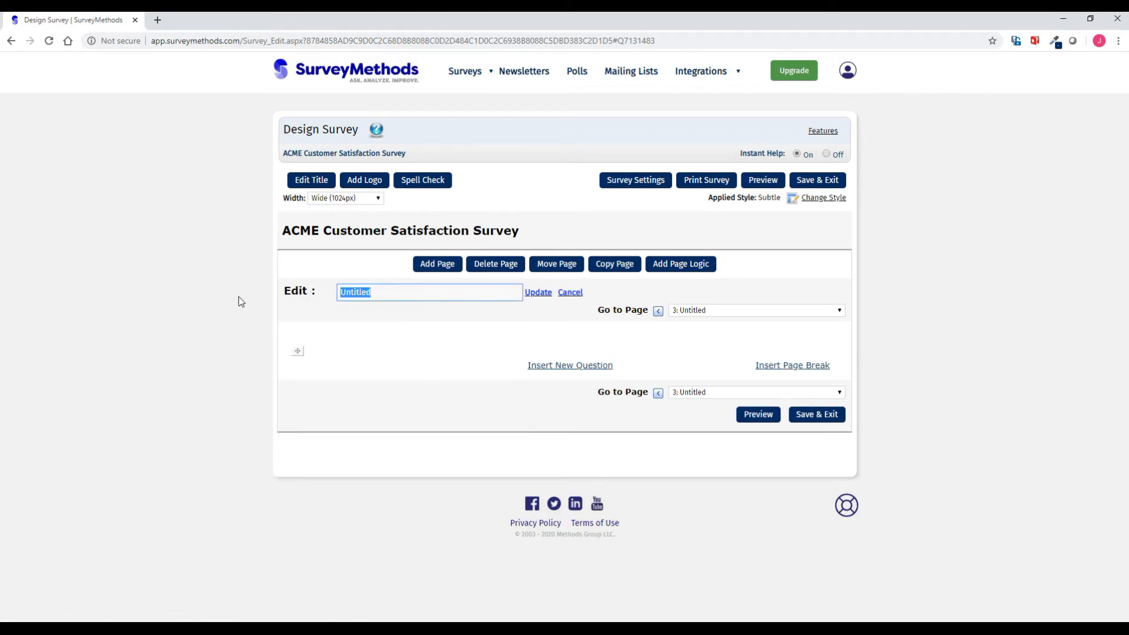
{"action": "type", "text": "Feedback"}
{"action": "left_click", "coordinate": [539, 293]}
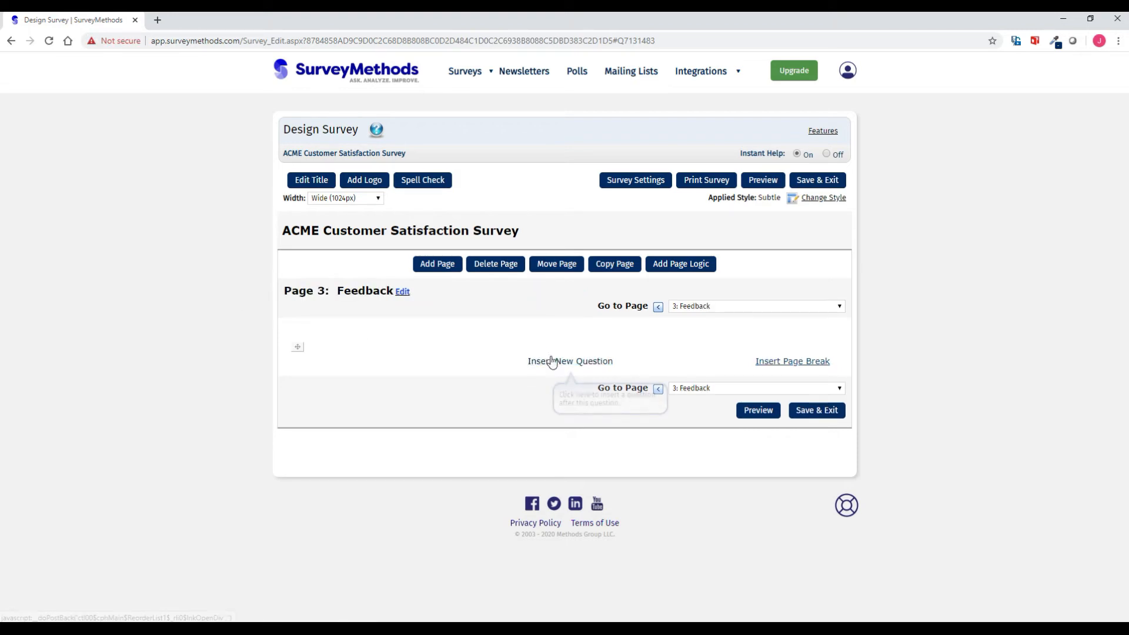
Step: Insert a one-answer option buttons question on the Feedback page, asking "How likely would you be to recommend ACME products to your friends and colleagues?"
{"action": "left_click", "coordinate": [552, 362]}
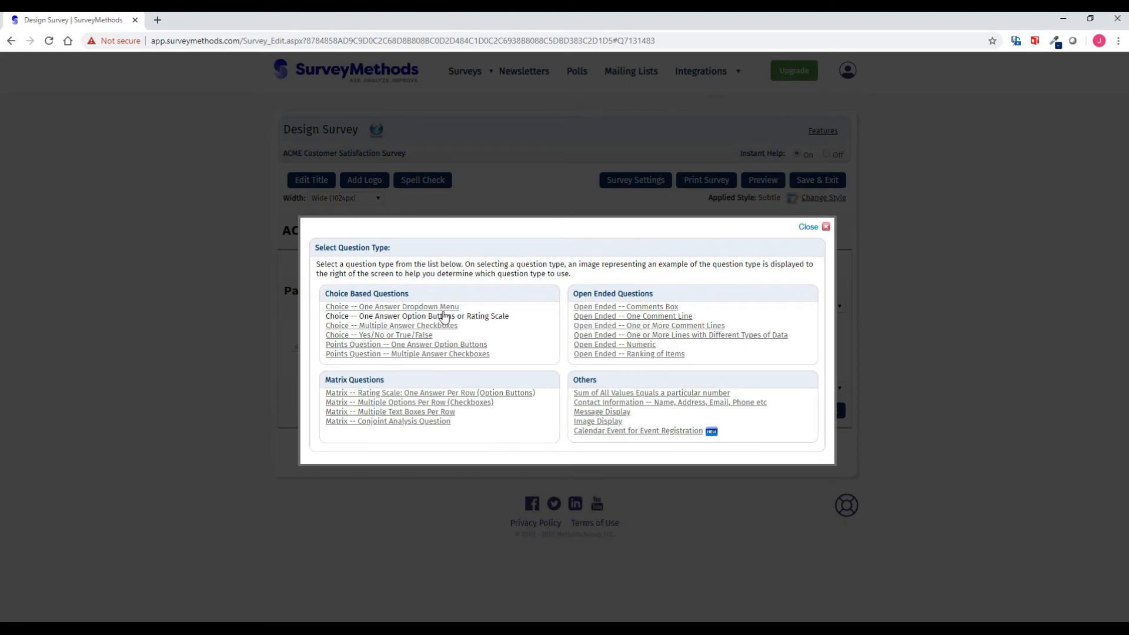
{"action": "left_click", "coordinate": [423, 308]}
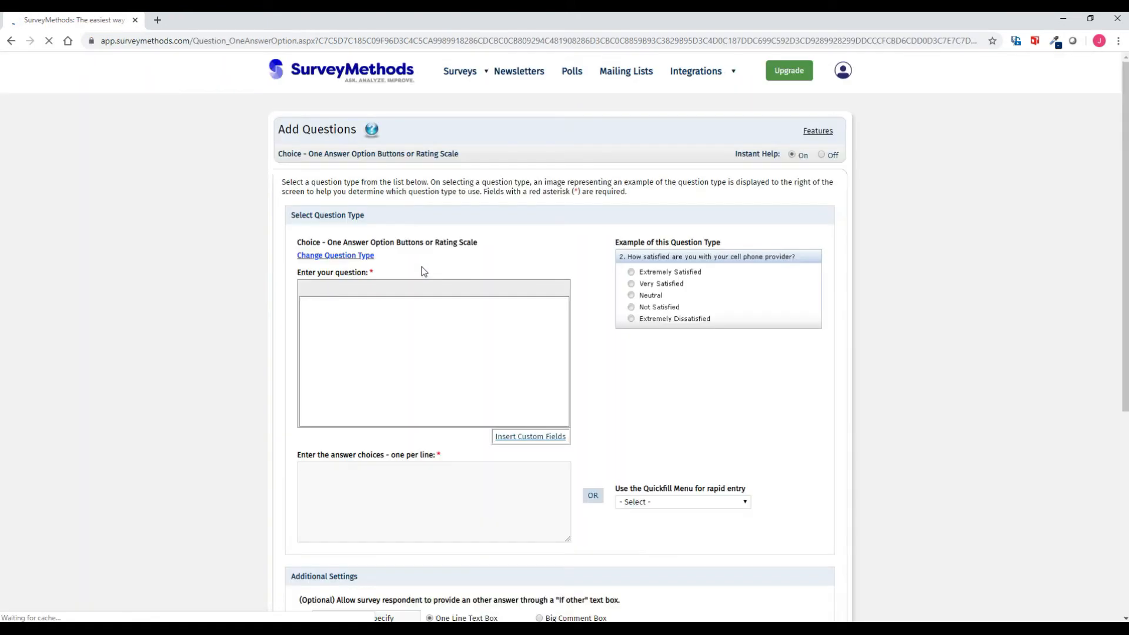
{"action": "left_click", "coordinate": [406, 307]}
{"action": "type", "text": "How "}
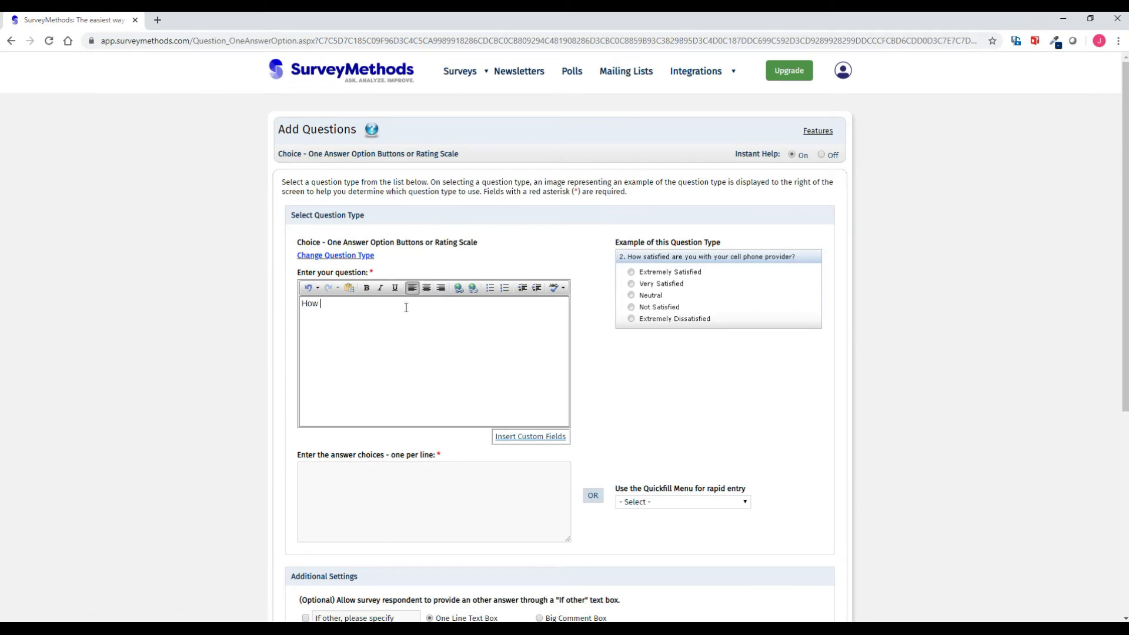
{"action": "type", "text": "likely would you be to recommend ACME products "}
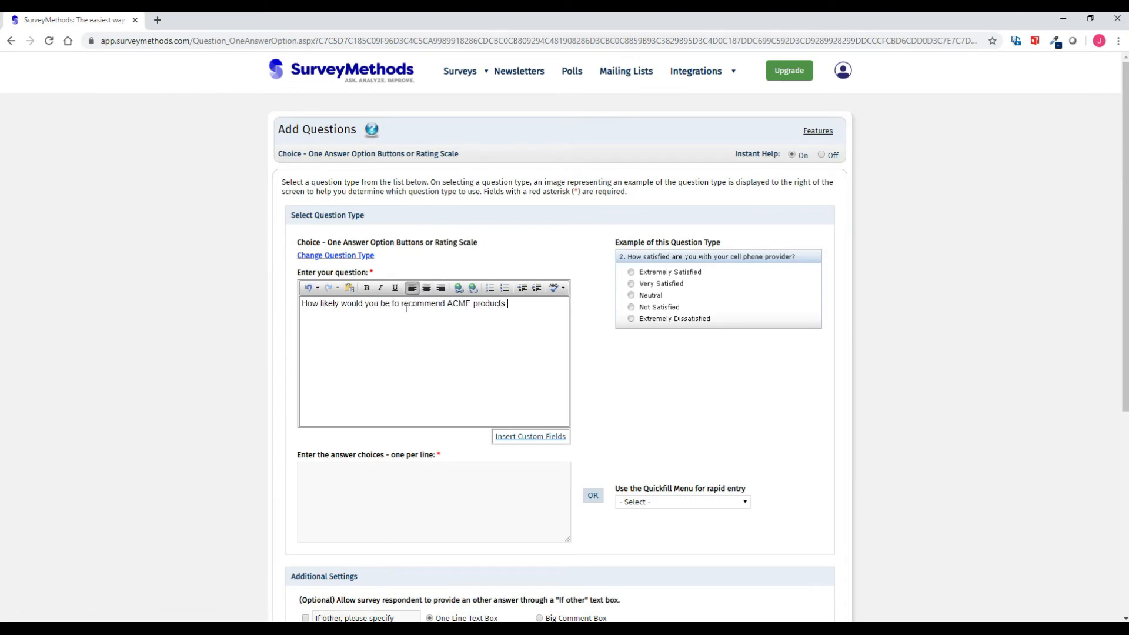
{"action": "type", "text": "to your friends and colleagues?"}
Step: Enter answer choices descending from "10 - Very Likely" through "5 - Neutral" to "1 - Very Unlikely", one number per line, and save the question
{"action": "left_click", "coordinate": [371, 492]}
{"action": "type", "text": "10 - Very Likely"}
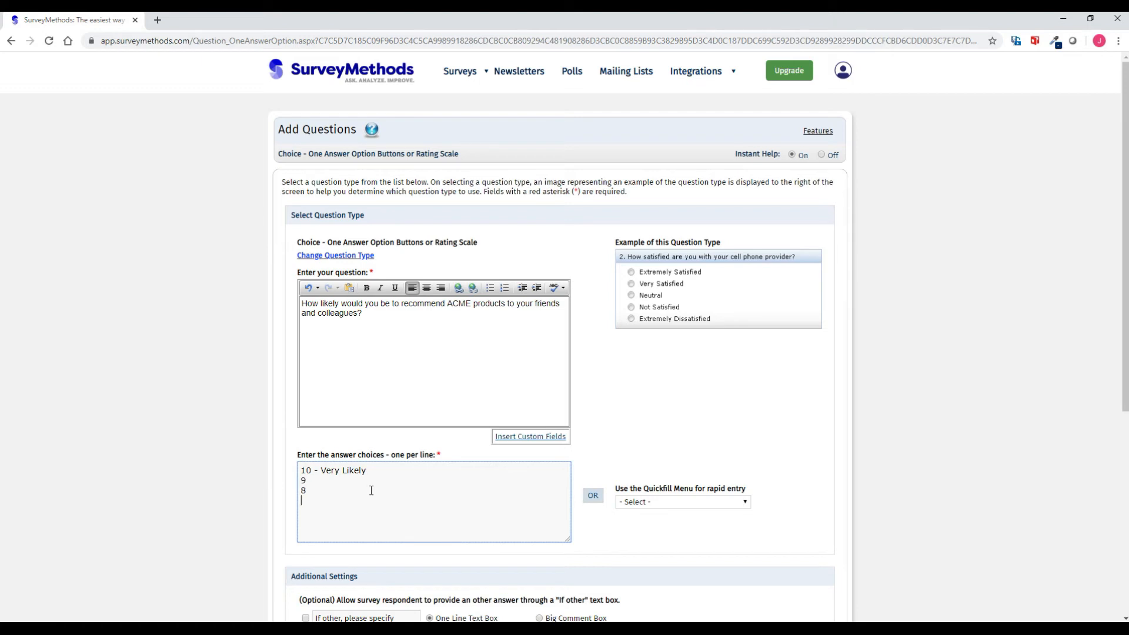
{"action": "key", "text": "Return"}
{"action": "type", "text": "4"}
{"action": "key", "text": "Return"}
{"action": "type", "text": "3"}
{"action": "key", "text": "Return"}
{"action": "type", "text": "2"}
{"action": "key", "text": "Return"}
{"action": "type", "text": "1 - Very Unlikely"}
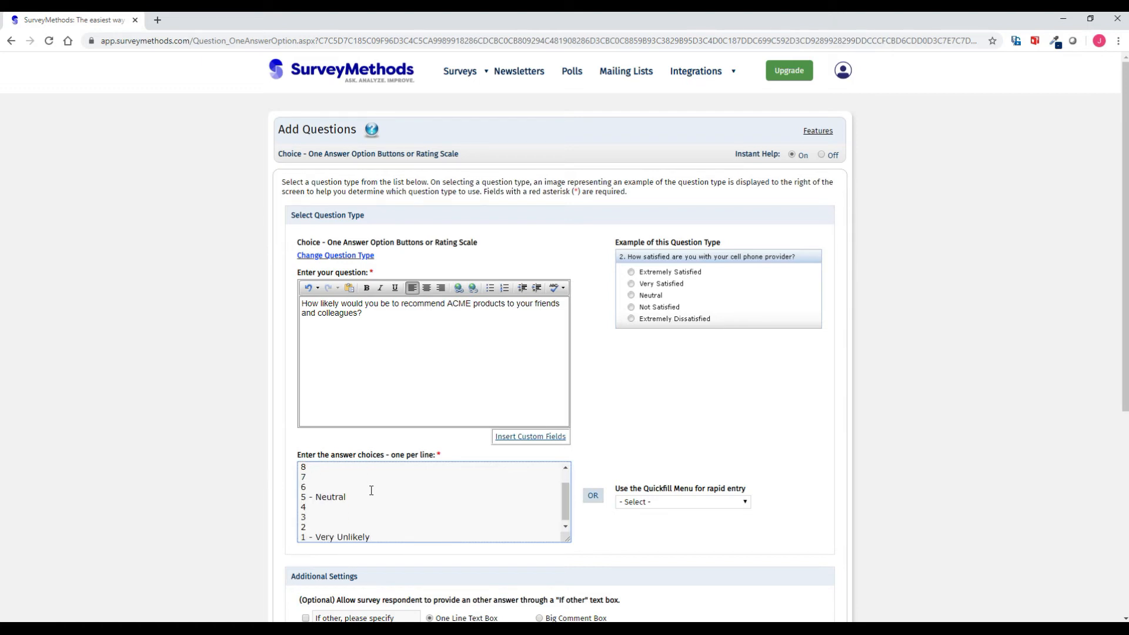
{"action": "scroll", "coordinate": [494, 425], "scroll_direction": "down", "scroll_amount": 5}
{"action": "scroll", "coordinate": [493, 424], "scroll_direction": "down", "scroll_amount": 1}
{"action": "left_click", "coordinate": [583, 553]}
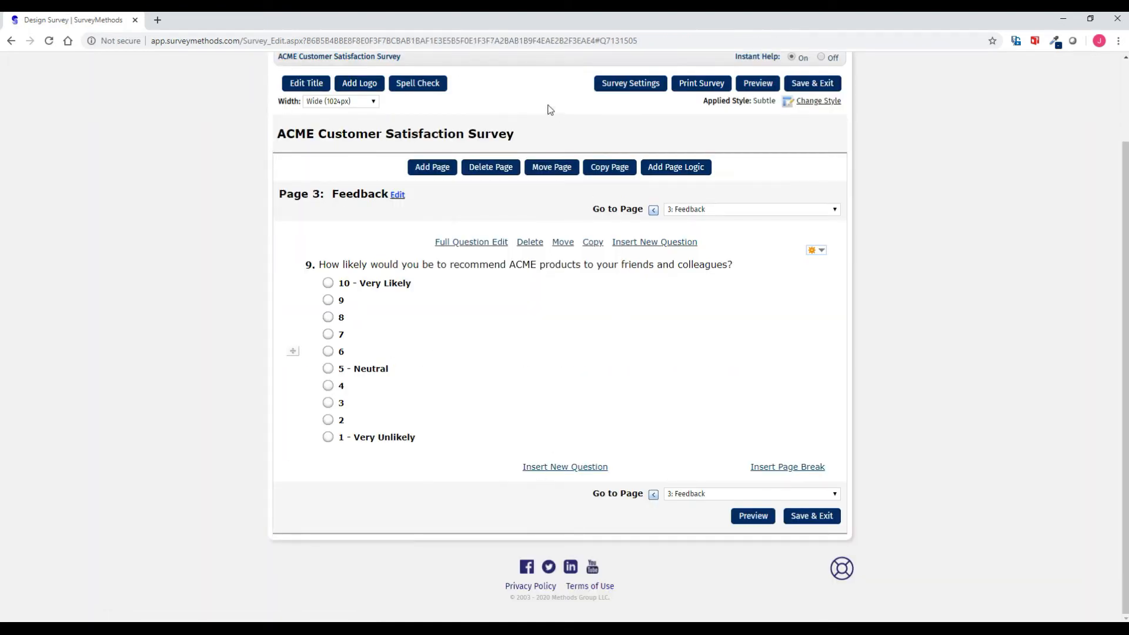
Step: Insert a one-answer-per-row matrix rating scale question after the recommendation question, asking "How satisfied are you with the following attributes of our products?"
{"action": "left_click", "coordinate": [558, 466]}
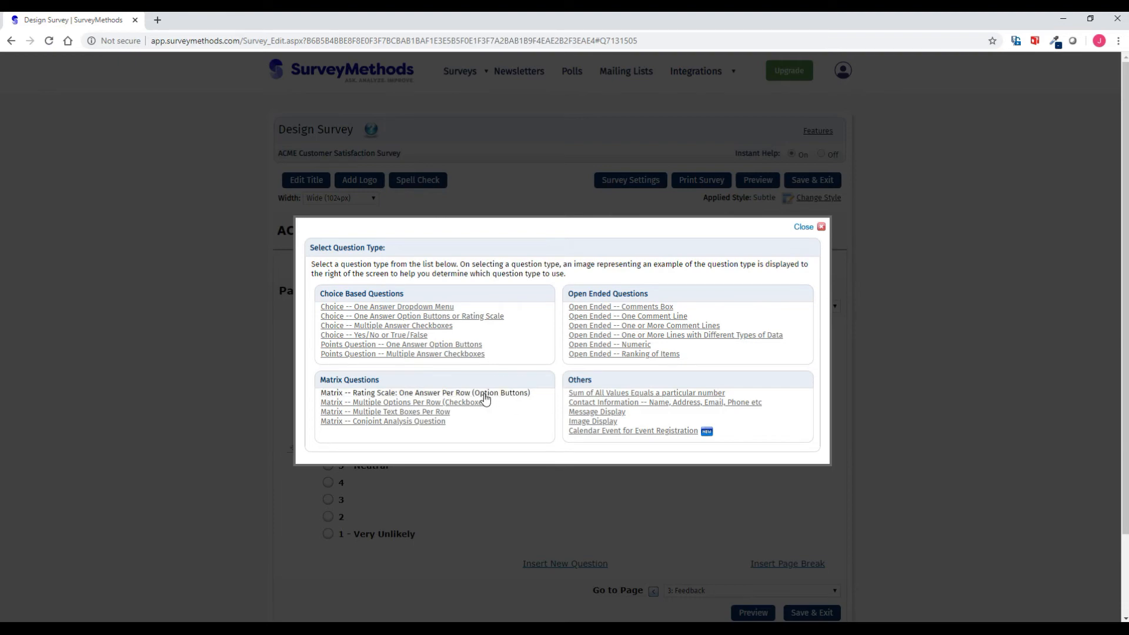
{"action": "mouse_move", "coordinate": [478, 398]}
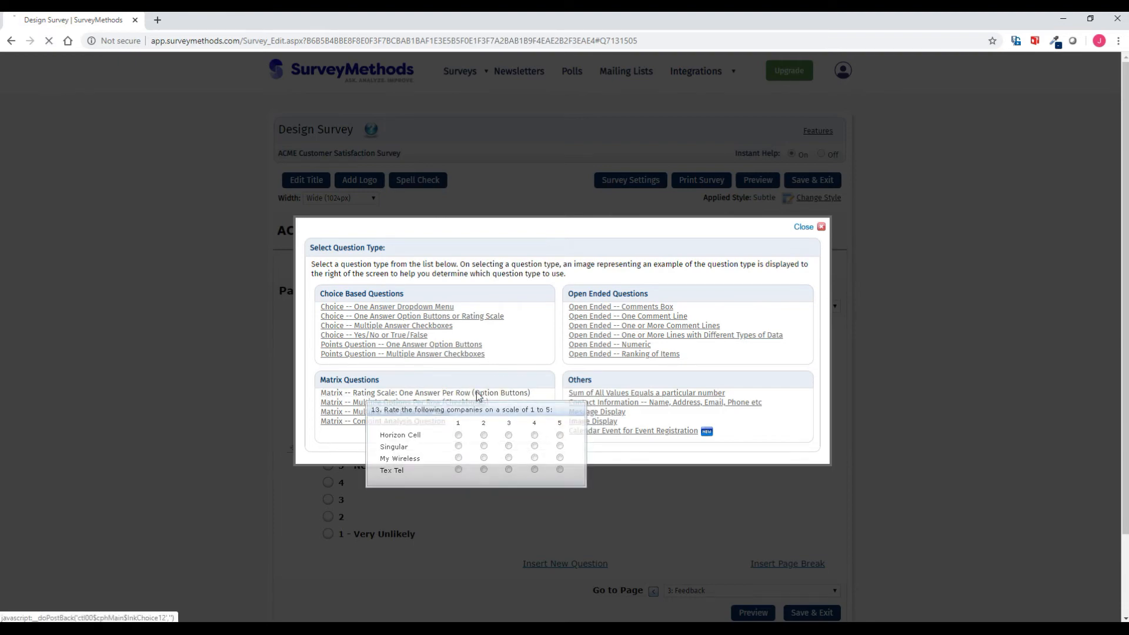
{"action": "left_click", "coordinate": [477, 398]}
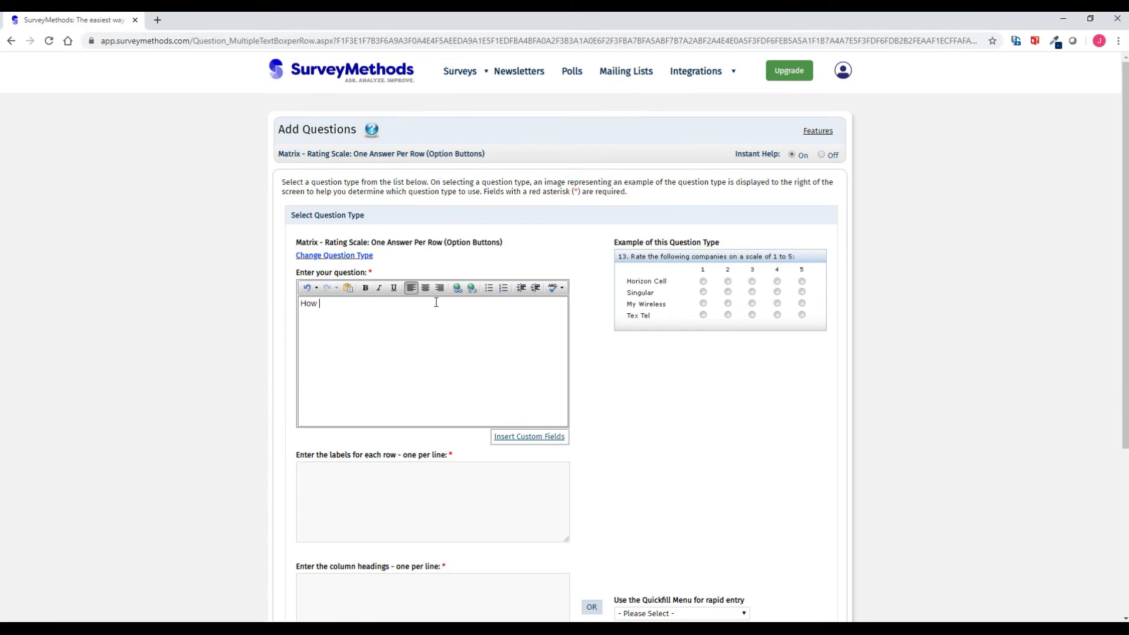
{"action": "type", "text": "How satisifed are you with"}
{"action": "double_click", "coordinate": [338, 305]}
{"action": "type", "text": "satisfied are you with the following attributes of our products?"}
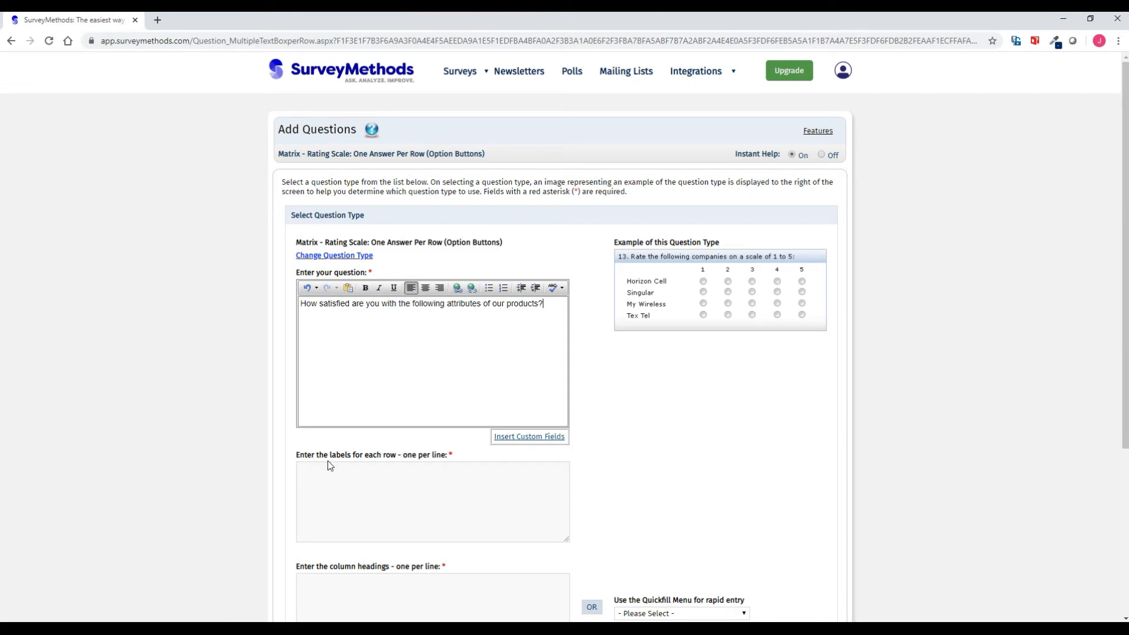
Step: Enter the matrix row labels Packaging, Ease of Use, Quality, After-Sale Service and Price, one per line
{"action": "left_click", "coordinate": [331, 478]}
{"action": "type", "text": "Packaging Ease of Use"}
{"action": "key", "text": "Return"}
{"action": "type", "text": "Quality"}
{"action": "key", "text": "Return"}
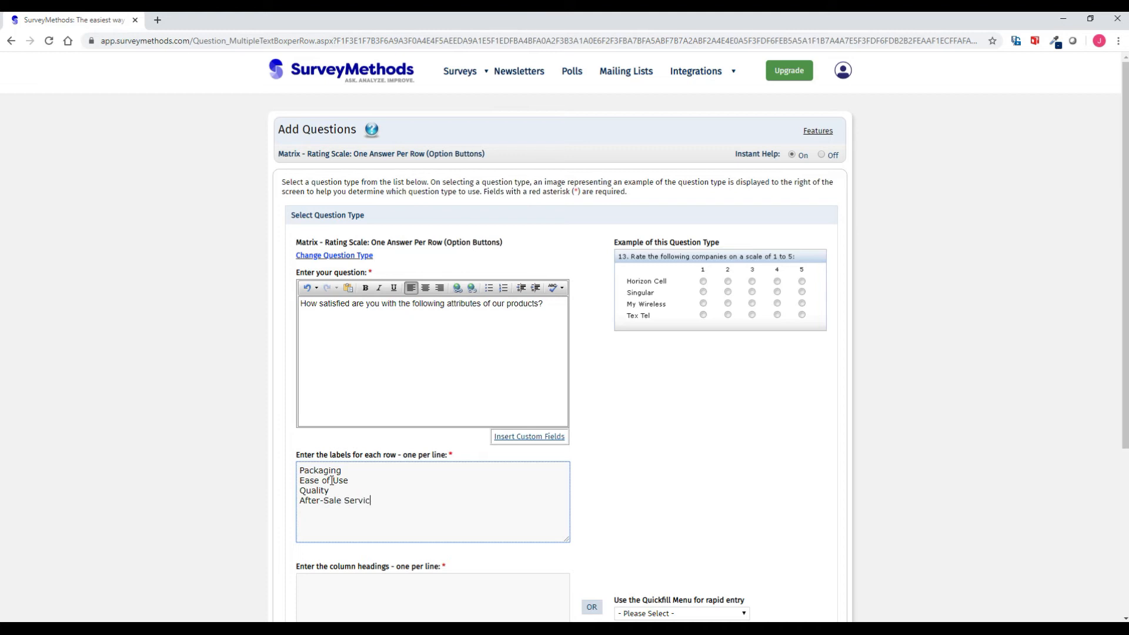
Step: Fill the matrix column headings with the Satisfied - Dissatisfied Quickfill set and save the question
{"action": "scroll", "coordinate": [529, 482], "scroll_direction": "down", "scroll_amount": 2}
{"action": "left_click", "coordinate": [715, 497]}
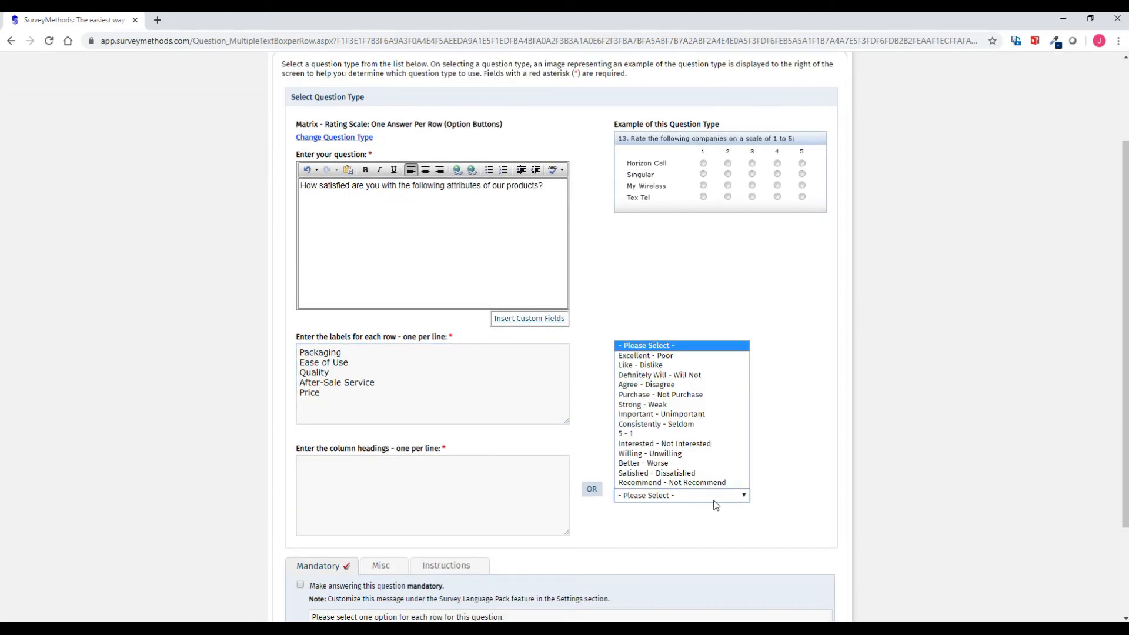
{"action": "left_click", "coordinate": [699, 474]}
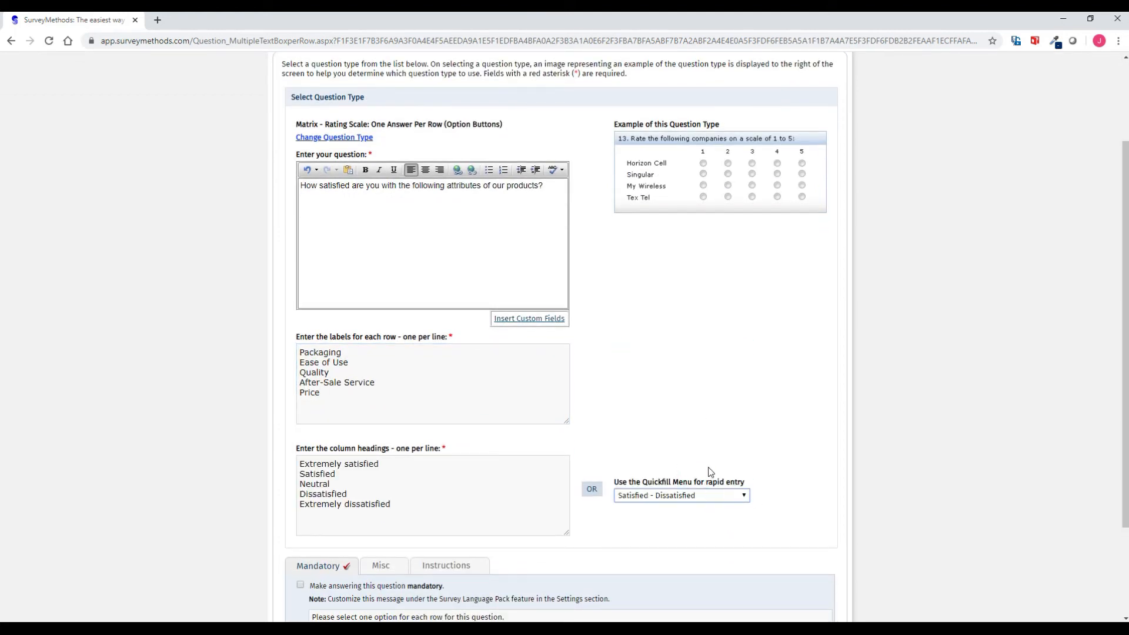
{"action": "left_click_drag", "start_coordinate": [313, 463], "coordinate": [380, 505]}
{"action": "left_click", "coordinate": [416, 517]}
{"action": "scroll", "coordinate": [421, 494], "scroll_direction": "down", "scroll_amount": 2}
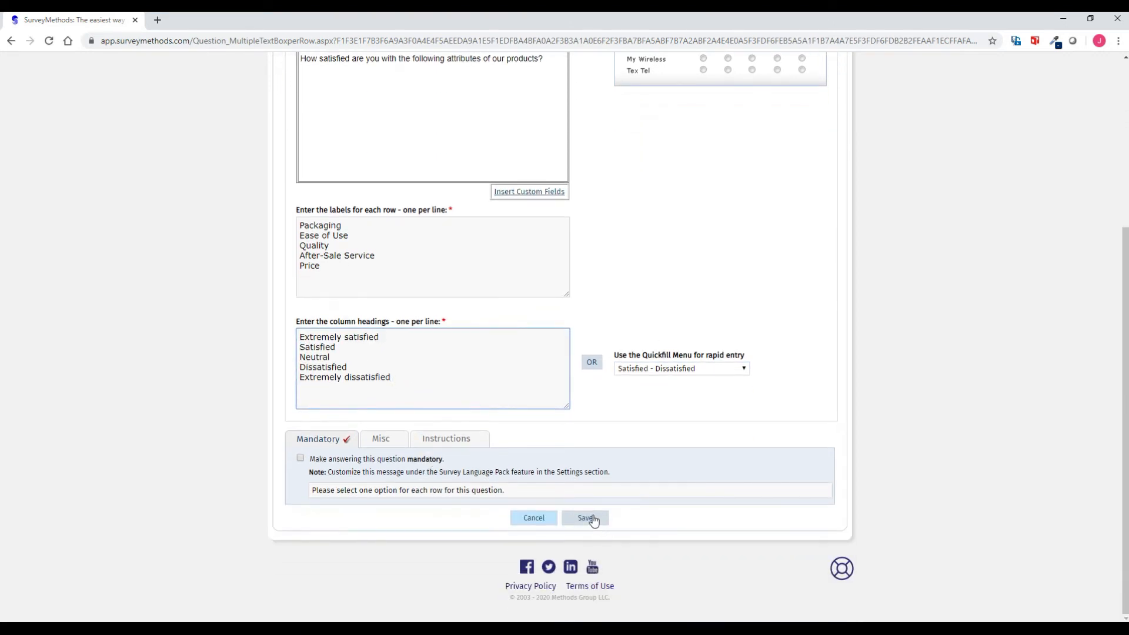
{"action": "left_click", "coordinate": [593, 520]}
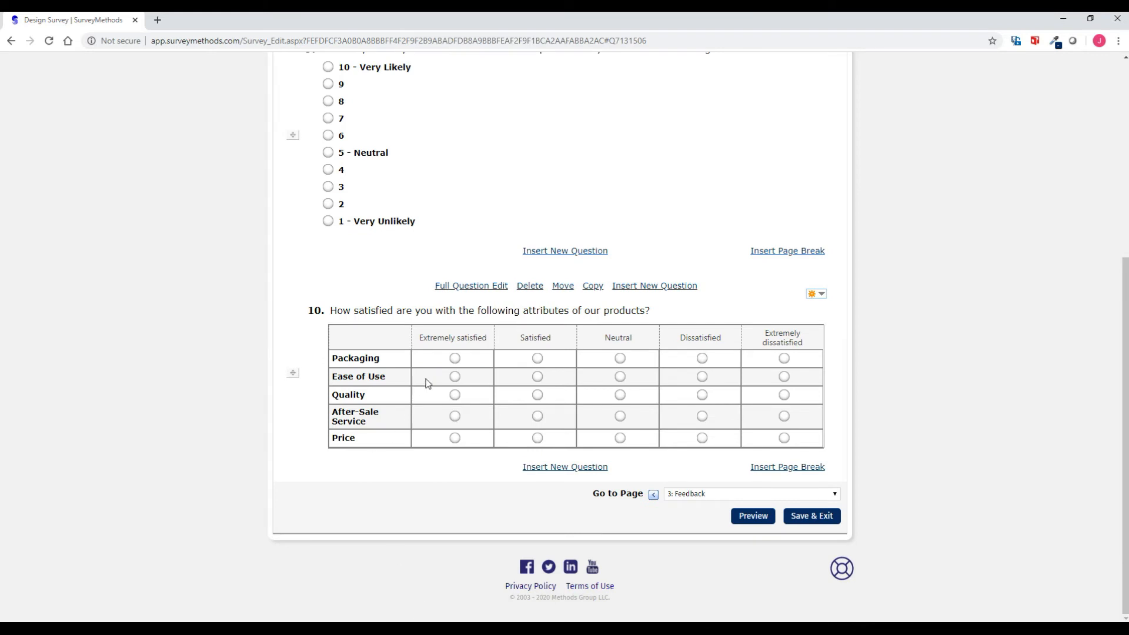
Step: Test the matrix's one-answer-per-row behaviour by trying several Ease of Use ratings, ending with Extremely satisfied for both Packaging and Ease of Use
{"action": "left_click", "coordinate": [455, 358]}
{"action": "left_click", "coordinate": [538, 380]}
{"action": "left_click", "coordinate": [620, 377]}
{"action": "left_click", "coordinate": [456, 377]}
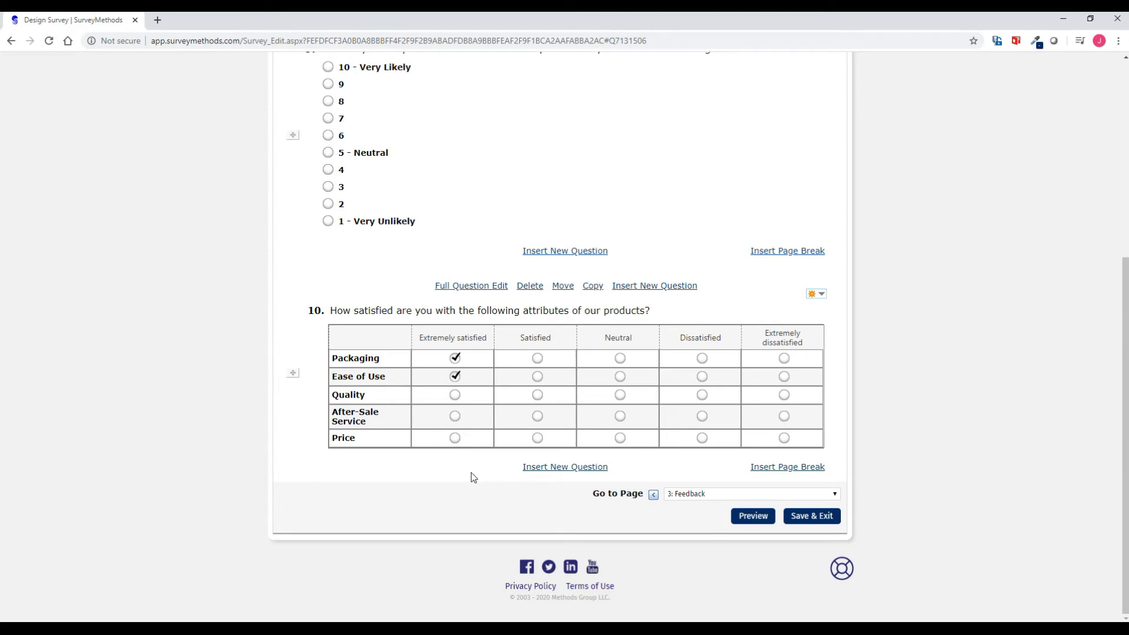
Step: Insert a one-answer option buttons question after the matrix, asking "Overall, how satisfied or dissatisfied are you with ACME products?"
{"action": "left_click", "coordinate": [525, 469]}
{"action": "left_click", "coordinate": [478, 322]}
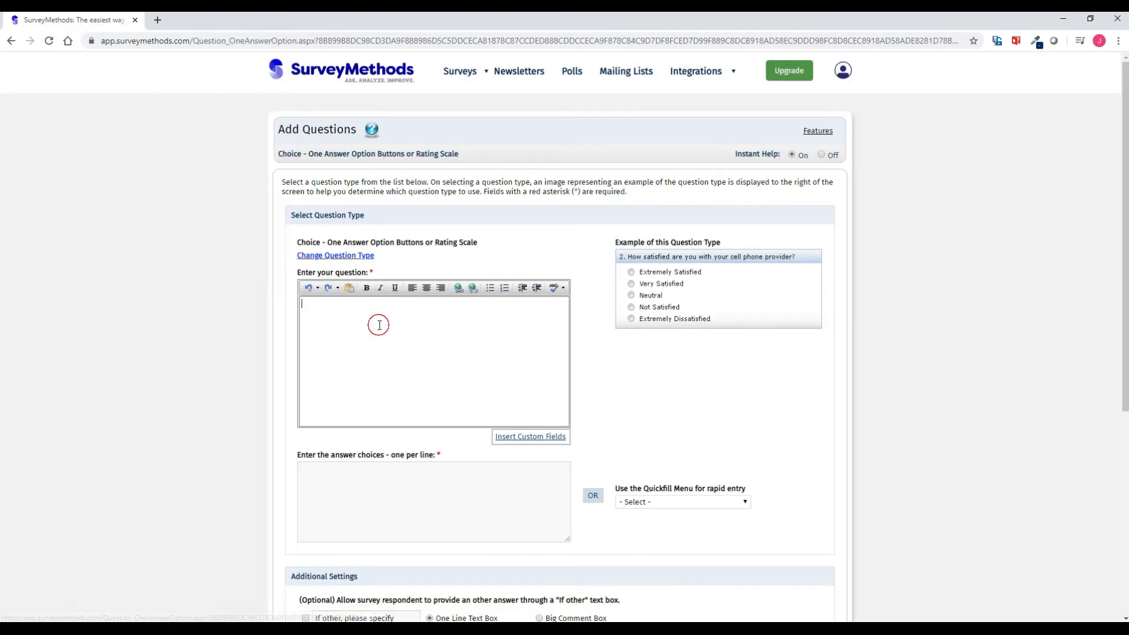
{"action": "left_click", "coordinate": [379, 325]}
{"action": "type", "text": "Overall"}
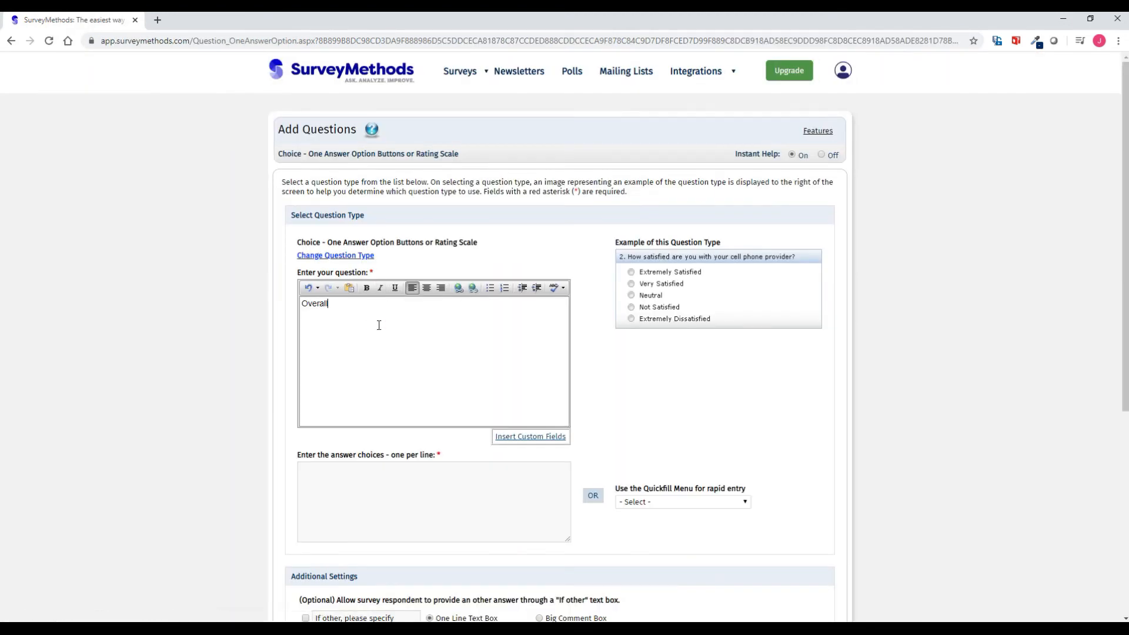
{"action": "type", "text": ", how satisfied or dissatisfied are you with ACME products"}
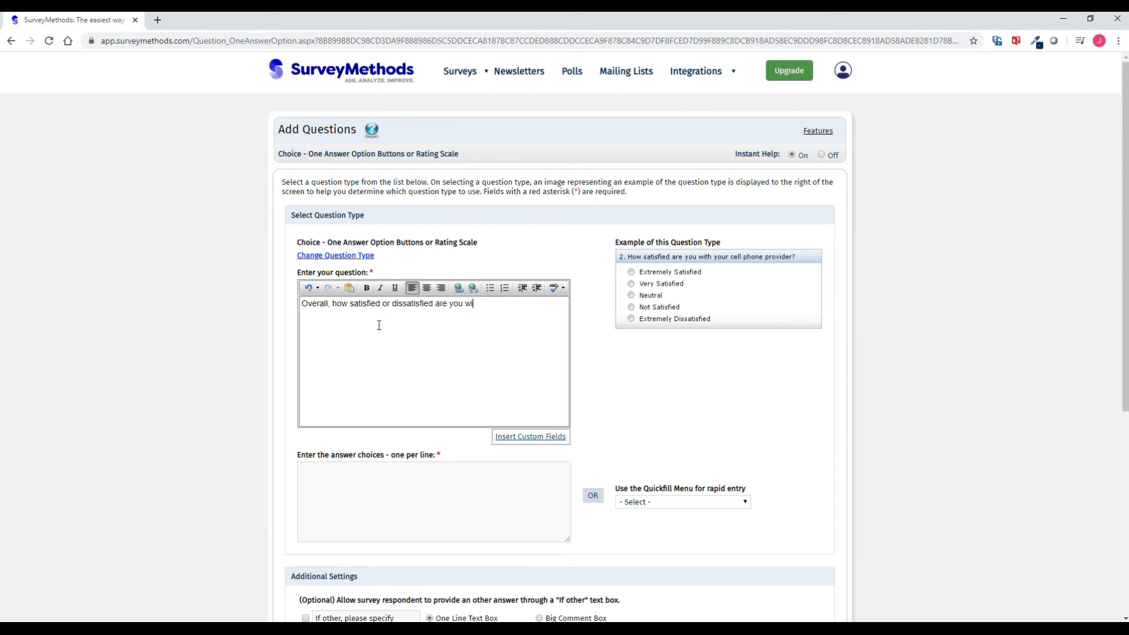
Step: Fill the overall satisfaction question's answer choices with the Satisfied - Dissatisfied Quickfill set and save it
{"action": "left_click", "coordinate": [634, 503]}
{"action": "left_click", "coordinate": [683, 481]}
{"action": "scroll", "coordinate": [413, 396], "scroll_direction": "down", "scroll_amount": 6}
{"action": "left_click", "coordinate": [583, 513]}
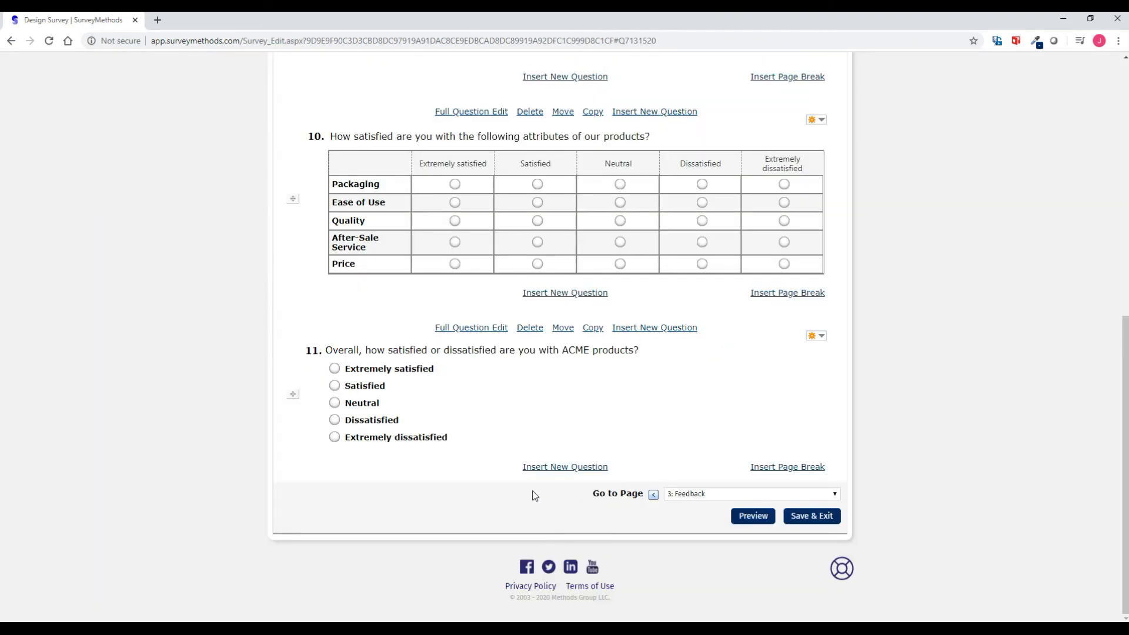
Step: Add an open-ended comments box question at the end of the Feedback page, asking "Do you have any other feedback on our products?", and save it
{"action": "left_click", "coordinate": [549, 469]}
{"action": "left_click", "coordinate": [598, 307]}
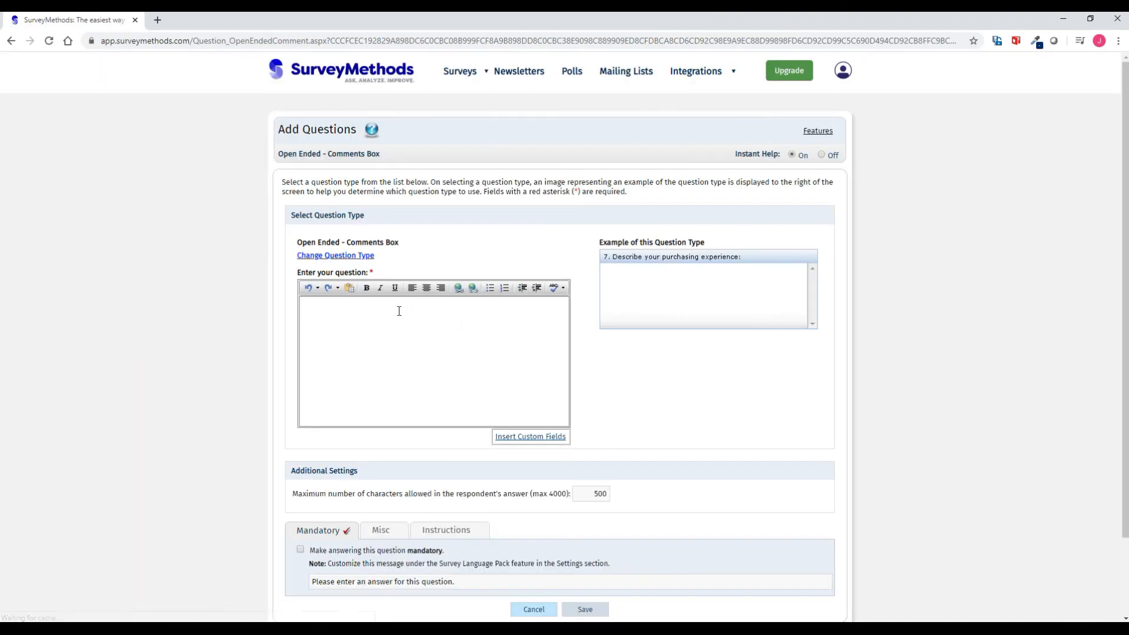
{"action": "left_click", "coordinate": [478, 316]}
{"action": "type", "text": "Do you have any other feedback on our products?"}
{"action": "scroll", "coordinate": [472, 322], "scroll_direction": "down", "scroll_amount": 1}
{"action": "key", "text": "Tab"}
{"action": "left_click", "coordinate": [581, 550]}
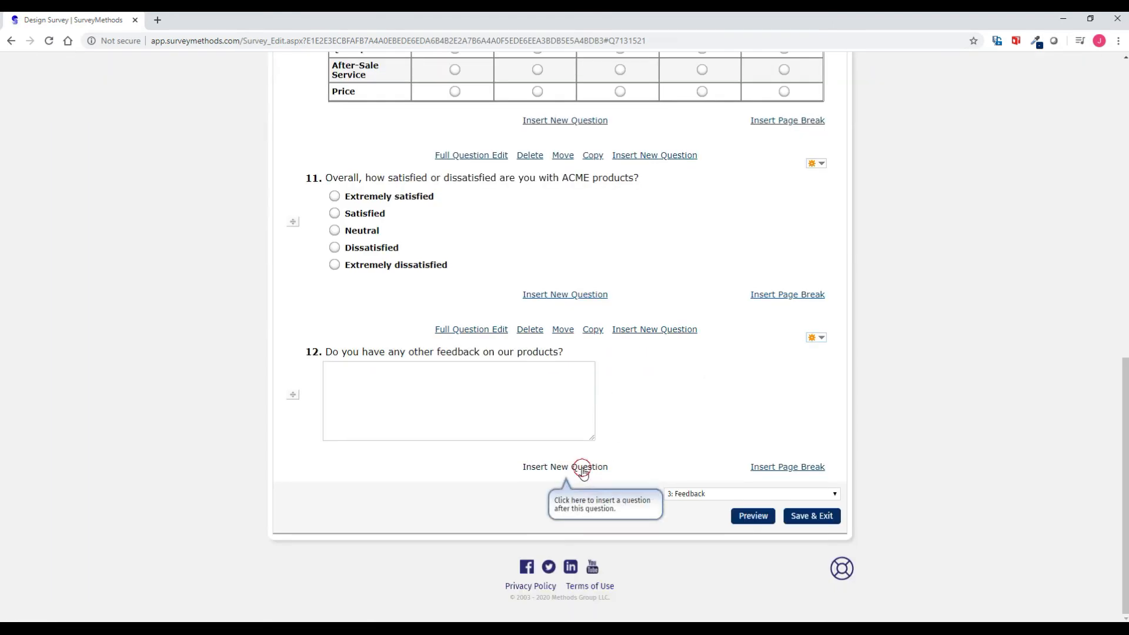
Step: Insert a multiple-answer checkboxes question after the comments box, asking "Which of the following words would you use to describe our products?"
{"action": "left_click", "coordinate": [580, 468]}
{"action": "left_click", "coordinate": [426, 326]}
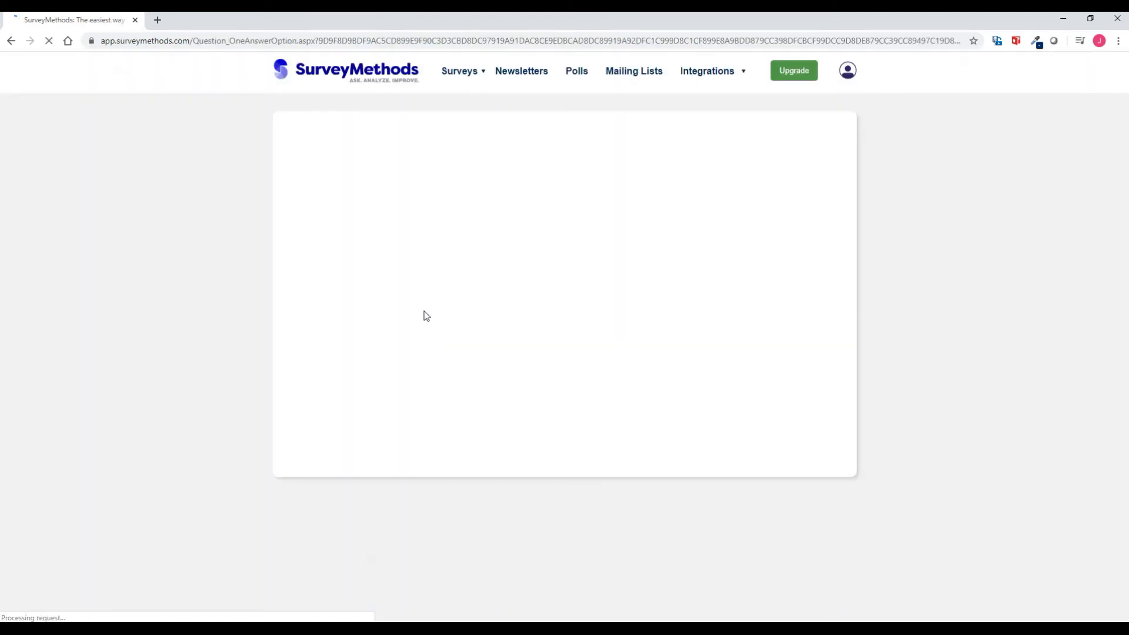
{"action": "left_click", "coordinate": [413, 309]}
{"action": "type", "text": "Which of the following words would you use to describe our products"}
Step: Enter the answer choices Reliable, High Quality, Useful, Best Value, Unique, Unreliable, Poor Quality, Ineffective and Overpriced, one per line
{"action": "left_click", "coordinate": [389, 477]}
{"action": "type", "text": "Reliable"}
{"action": "key", "text": "Return"}
{"action": "type", "text": "High Quality"}
{"action": "key", "text": "Return"}
{"action": "type", "text": "Useful"}
{"action": "key", "text": "Return"}
{"action": "type", "text": "Best Val"}
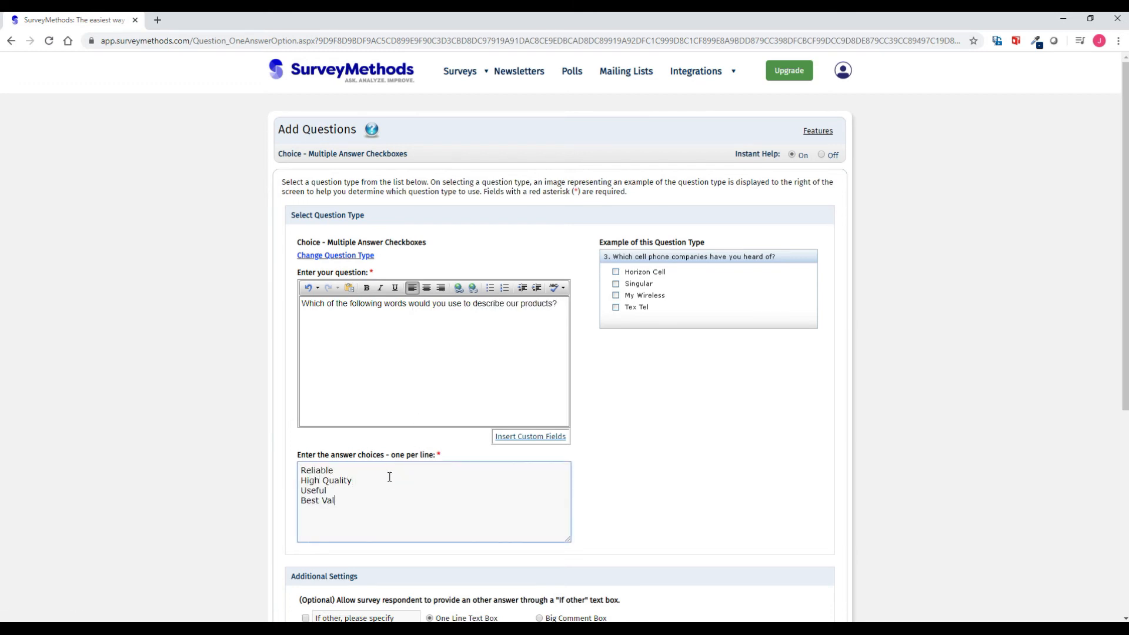
{"action": "type", "text": "ue"}
{"action": "key", "text": "Return"}
{"action": "type", "text": "Uniquelity"}
{"action": "key", "text": "Return"}
{"action": "type", "text": "Ineffective"}
{"action": "key", "text": "Return"}
{"action": "type", "text": "Overprices"}
{"action": "key", "text": "BackSpace"}
{"action": "type", "text": "d"}
Step: Allow an other answer in a one-line text box labelled "Other, please specify" and save the checkboxes question
{"action": "scroll", "coordinate": [390, 477], "scroll_direction": "down", "scroll_amount": 2}
{"action": "left_click", "coordinate": [305, 501]}
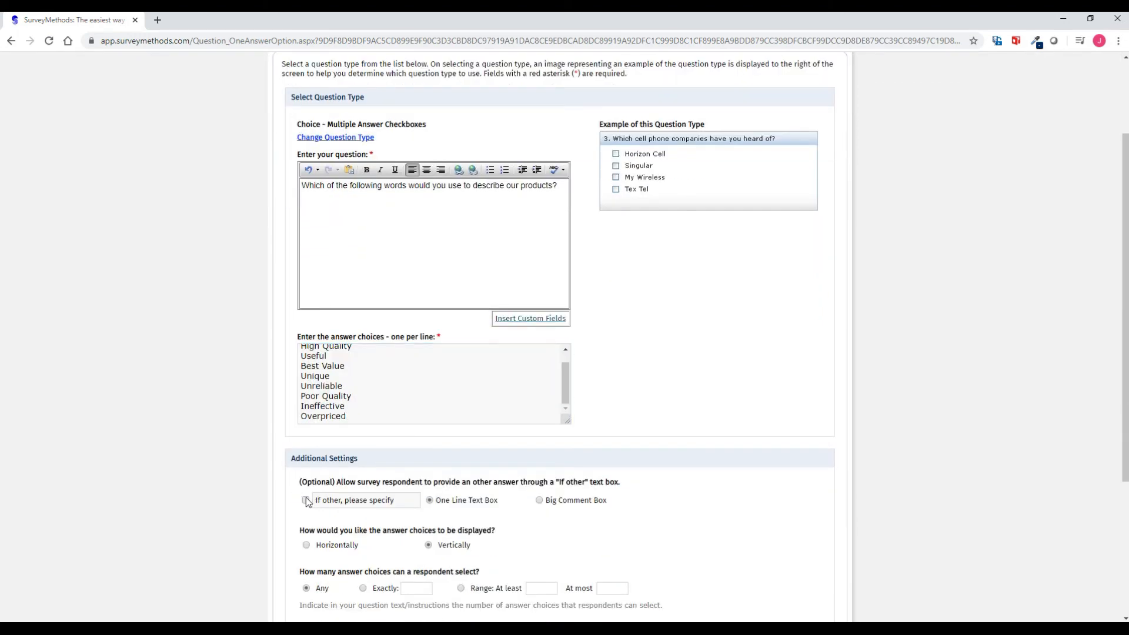
{"action": "left_click_drag", "start_coordinate": [327, 500], "coordinate": [249, 469]}
{"action": "type", "text": "O"}
{"action": "scroll", "coordinate": [310, 443], "scroll_direction": "down", "scroll_amount": 4}
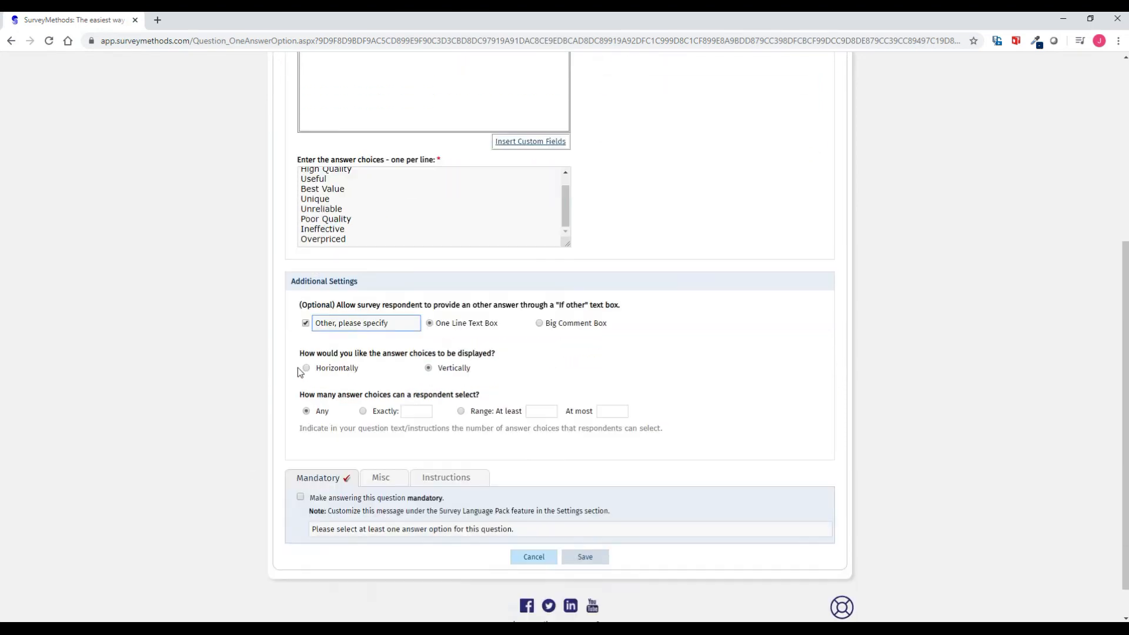
{"action": "left_click", "coordinate": [594, 521]}
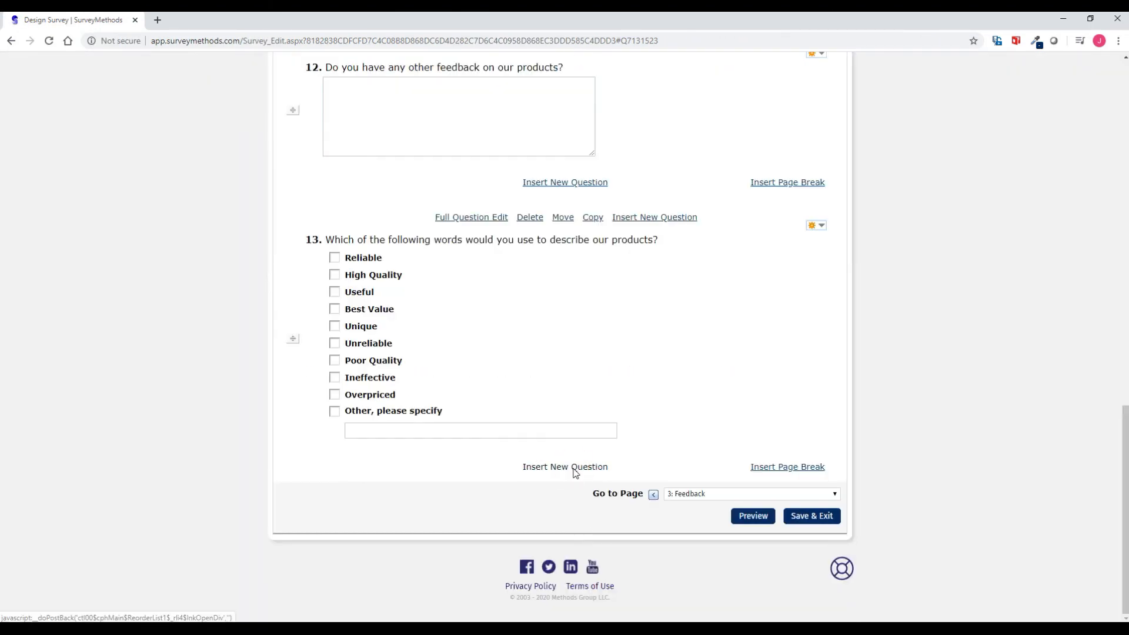
Step: Insert a one-answer option buttons question at the end of the Feedback page, asking "How well do our products meet your needs?"
{"action": "left_click", "coordinate": [573, 468]}
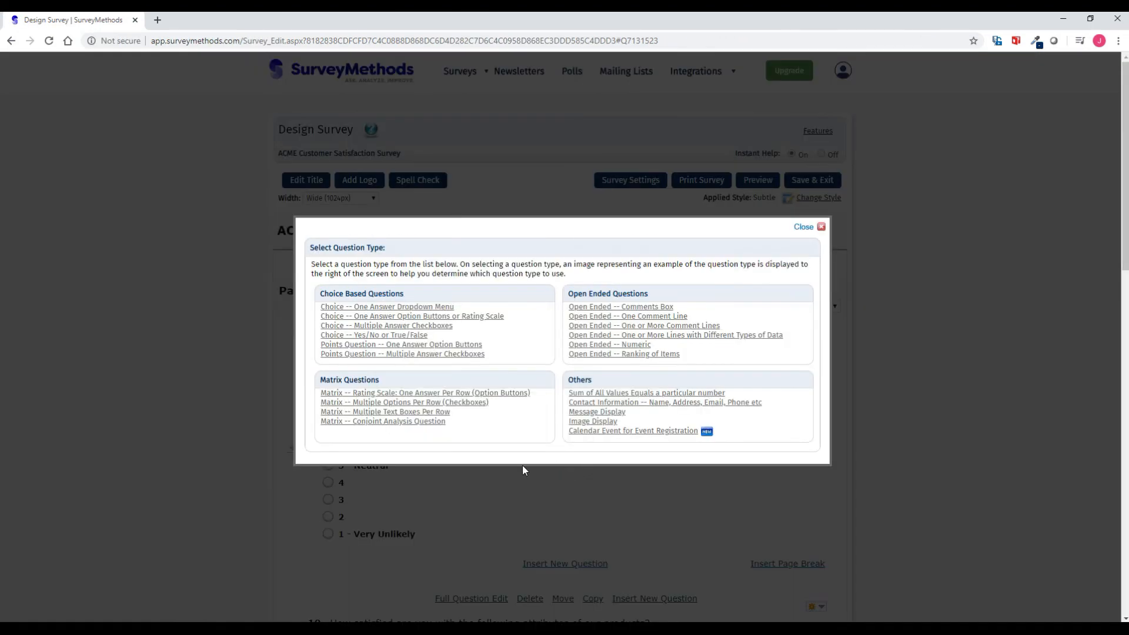
{"action": "left_click", "coordinate": [461, 317]}
{"action": "type", "text": "How well do our products meet your needs"}
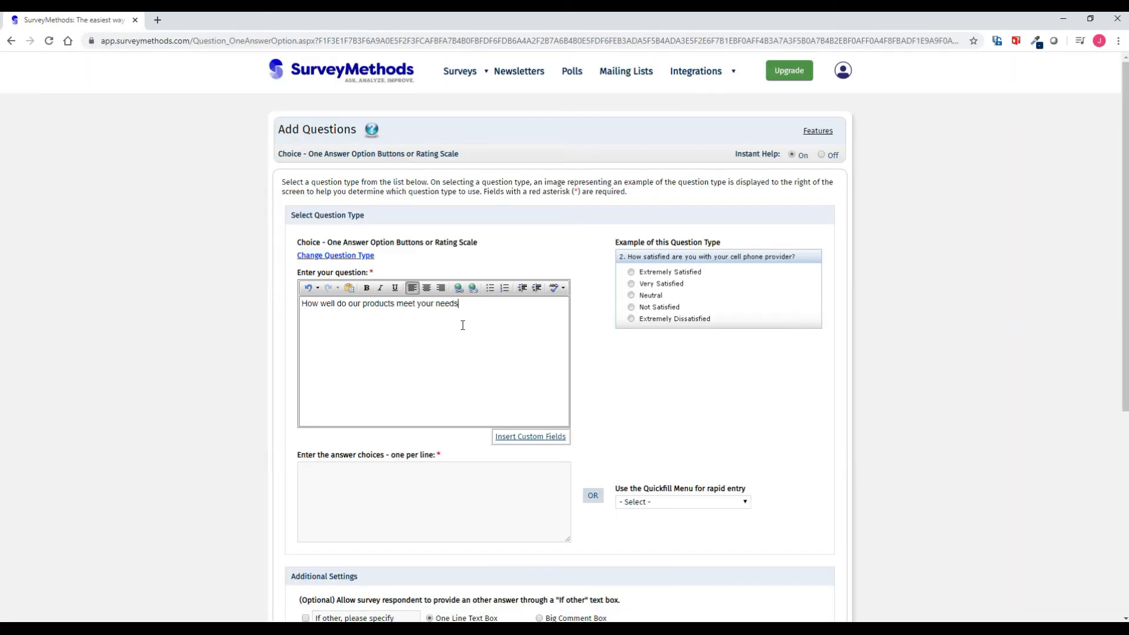
Step: Enter the answer choices Very Well, Fine, Somewhat and Not at All, one per line, and save the question
{"action": "left_click", "coordinate": [417, 521]}
{"action": "type", "text": "Very Well"}
{"action": "key", "text": "Return"}
{"action": "type", "text": "Fine"}
{"action": "key", "text": "Return"}
{"action": "type", "text": "Somewhat"}
{"action": "key", "text": "Return"}
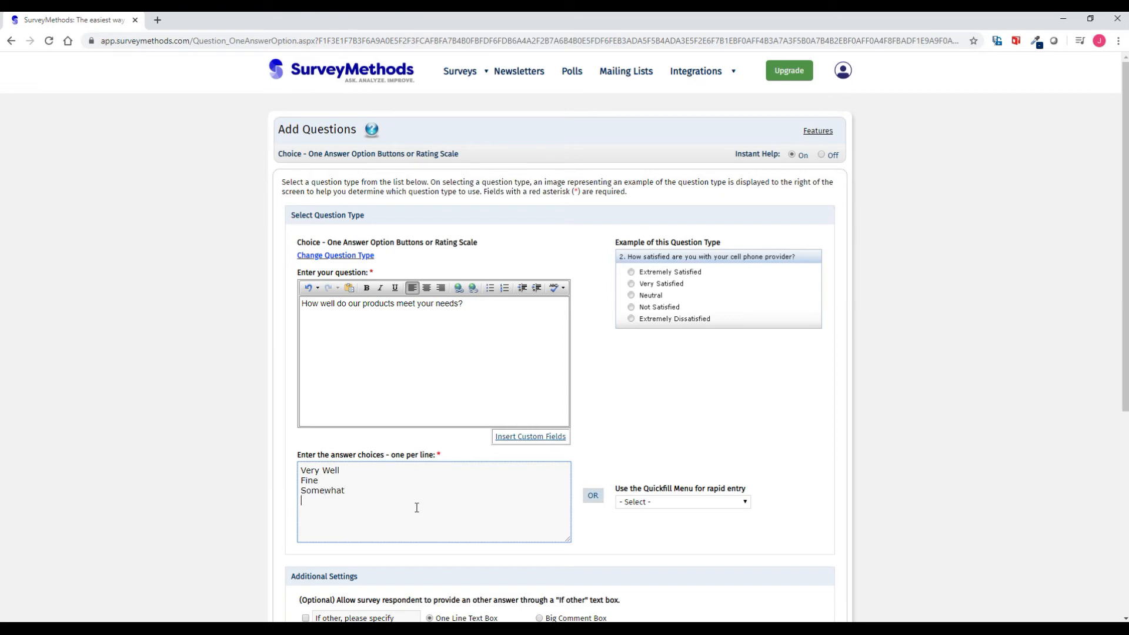
{"action": "type", "text": "Not at All"}
{"action": "scroll", "coordinate": [420, 508], "scroll_direction": "down", "scroll_amount": 6}
{"action": "left_click", "coordinate": [584, 517]}
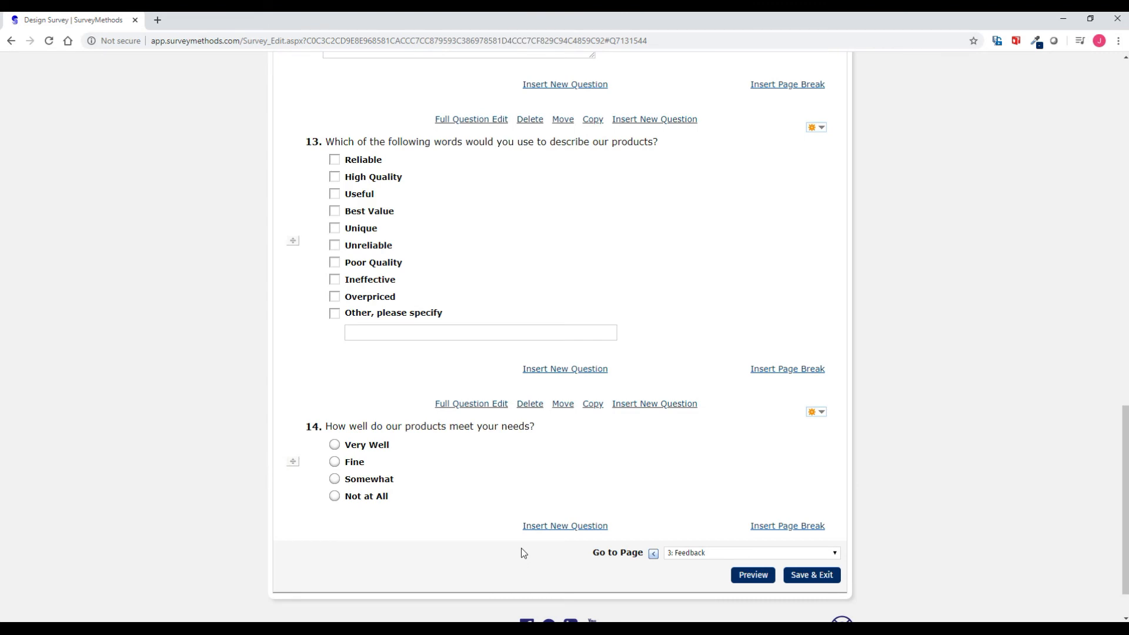
Step: Move the question "Do you have any other feedback on our products?" after question 14, "How well do our products meet your needs?"
{"action": "scroll", "coordinate": [523, 553], "scroll_direction": "up", "scroll_amount": 10}
{"action": "scroll", "coordinate": [523, 544], "scroll_direction": "down", "scroll_amount": 7}
{"action": "mouse_move", "coordinate": [361, 215]}
{"action": "scroll", "coordinate": [382, 264], "scroll_direction": "down", "scroll_amount": 5}
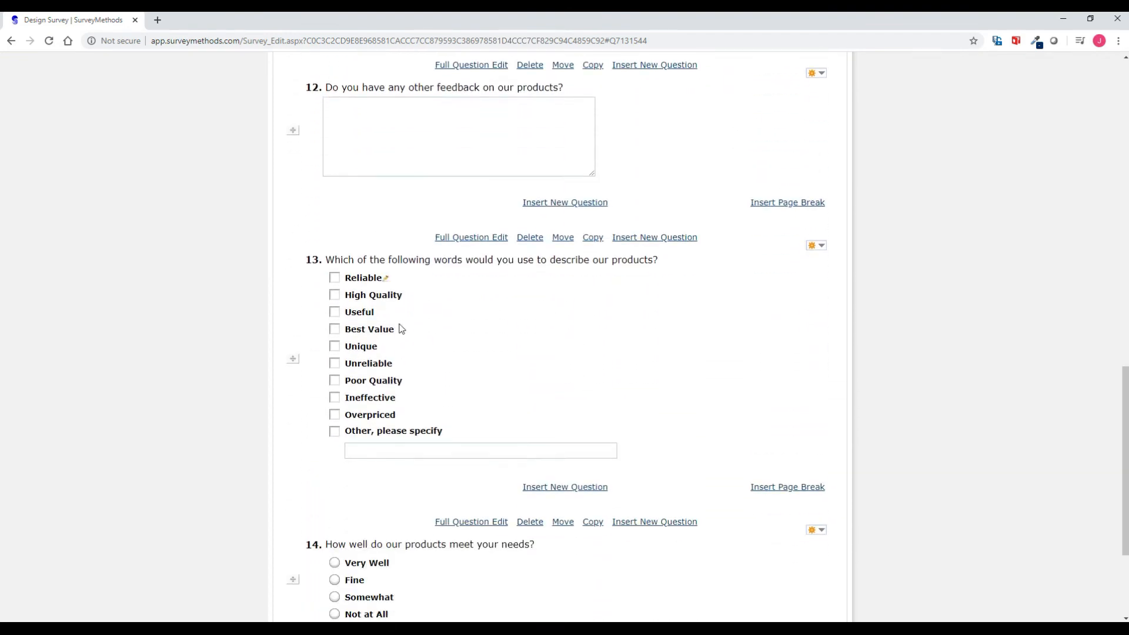
{"action": "scroll", "coordinate": [416, 392], "scroll_direction": "up", "scroll_amount": 5}
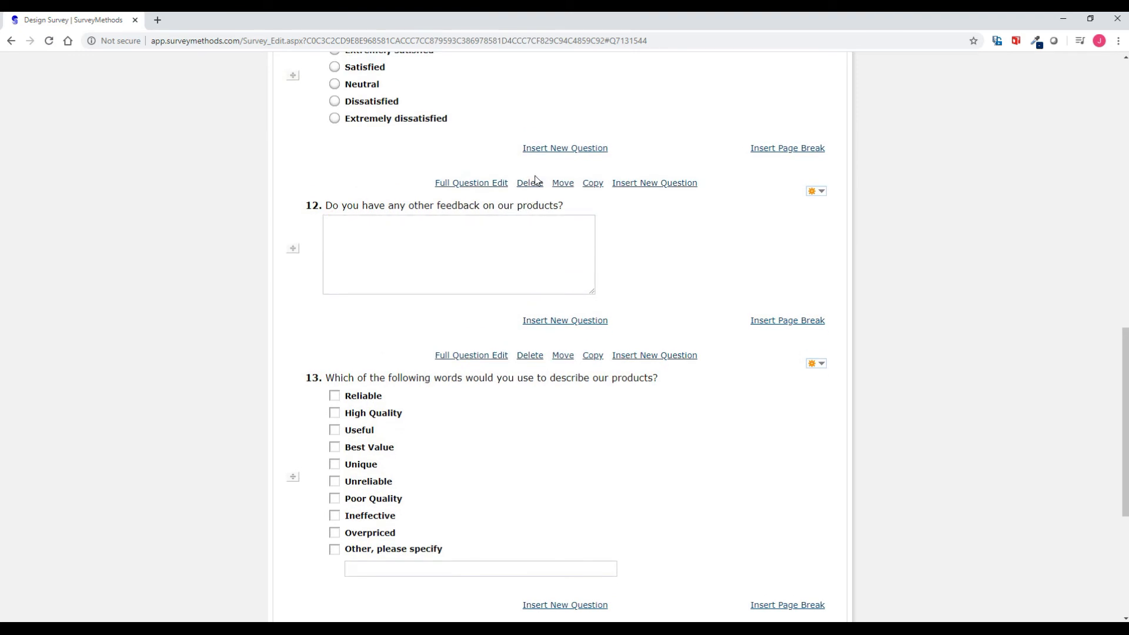
{"action": "left_click", "coordinate": [561, 171]}
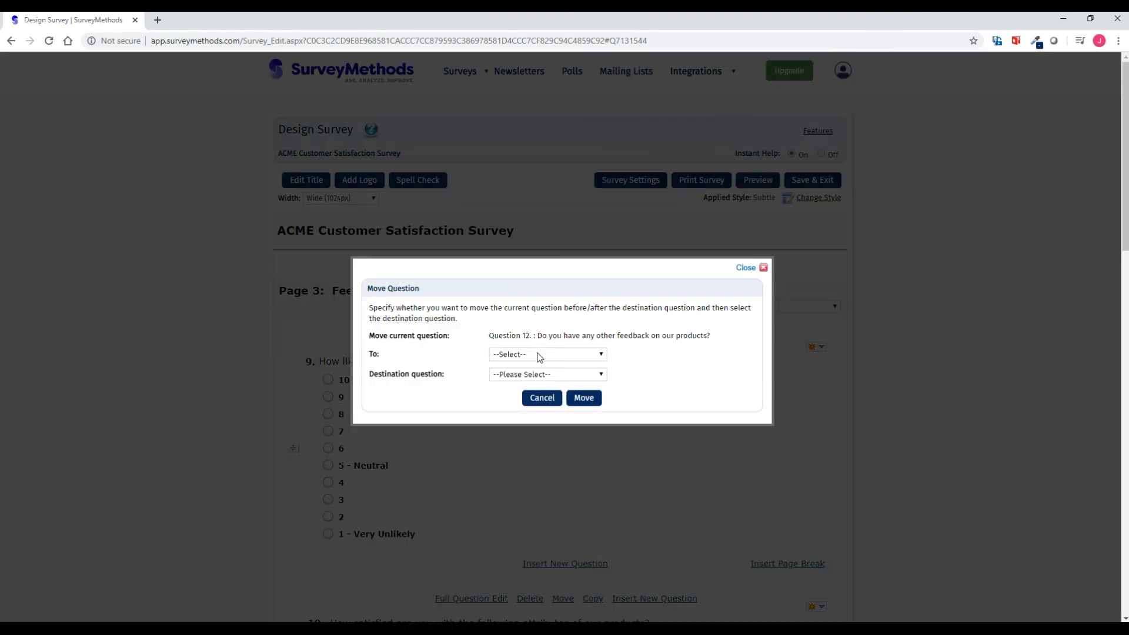
{"action": "left_click", "coordinate": [539, 355]}
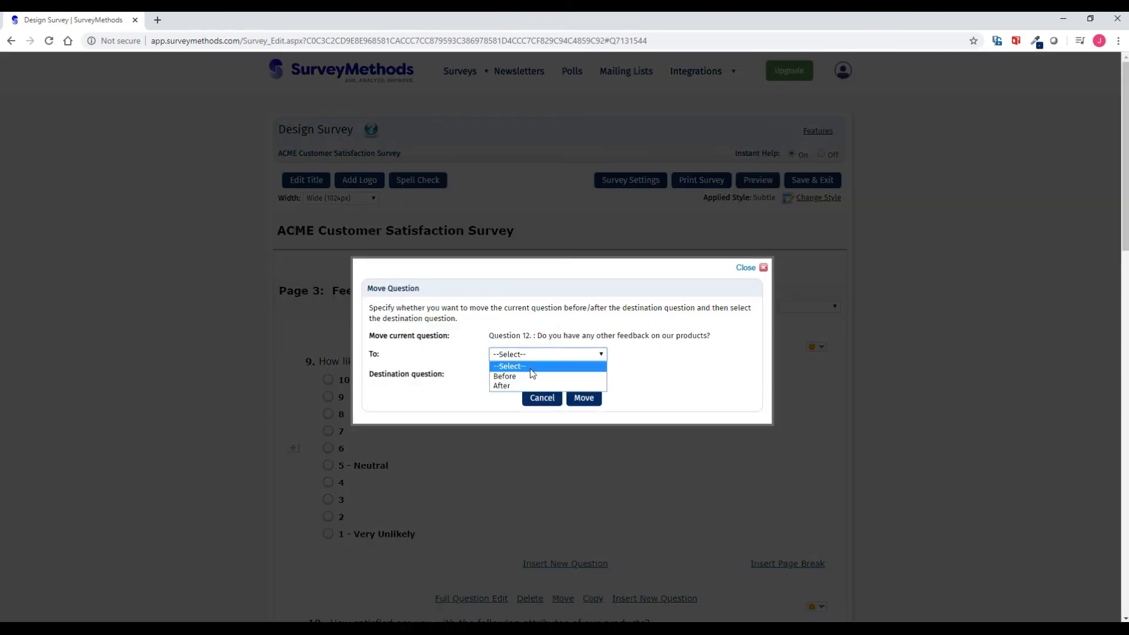
{"action": "left_click", "coordinate": [524, 382]}
{"action": "left_click", "coordinate": [524, 378]}
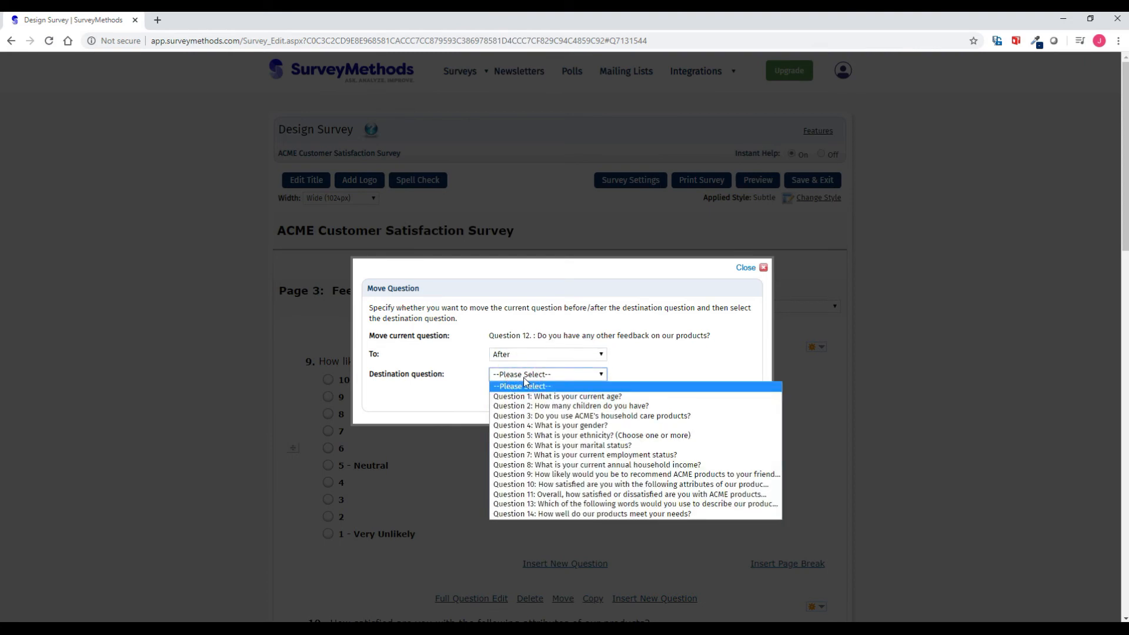
{"action": "left_click", "coordinate": [526, 514]}
{"action": "left_click", "coordinate": [584, 400]}
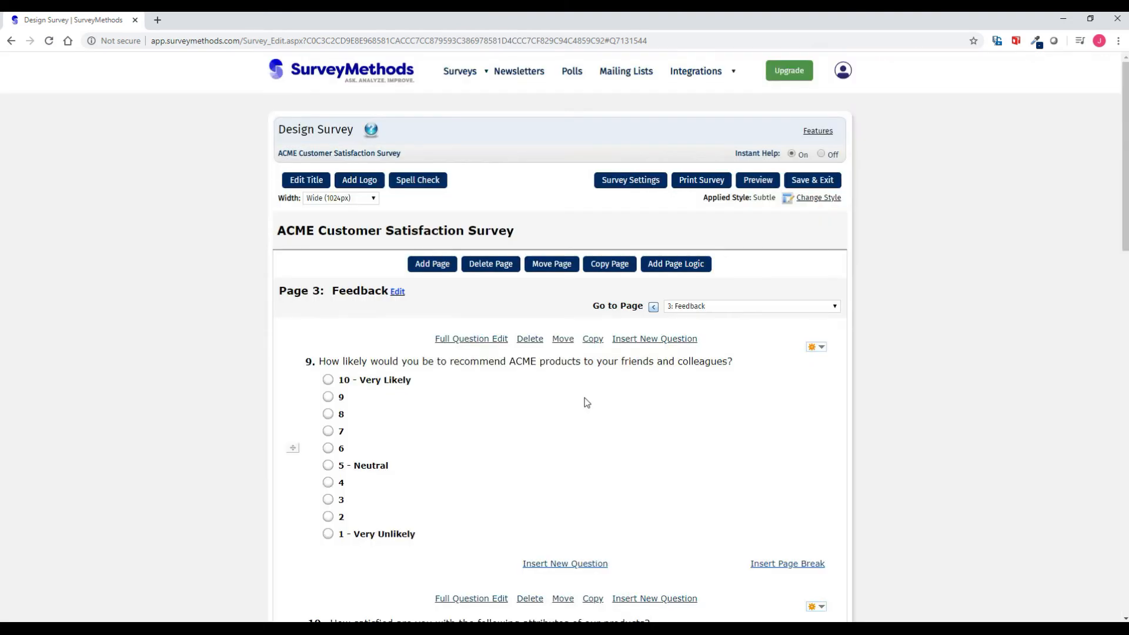
{"action": "left_click", "coordinate": [578, 364]}
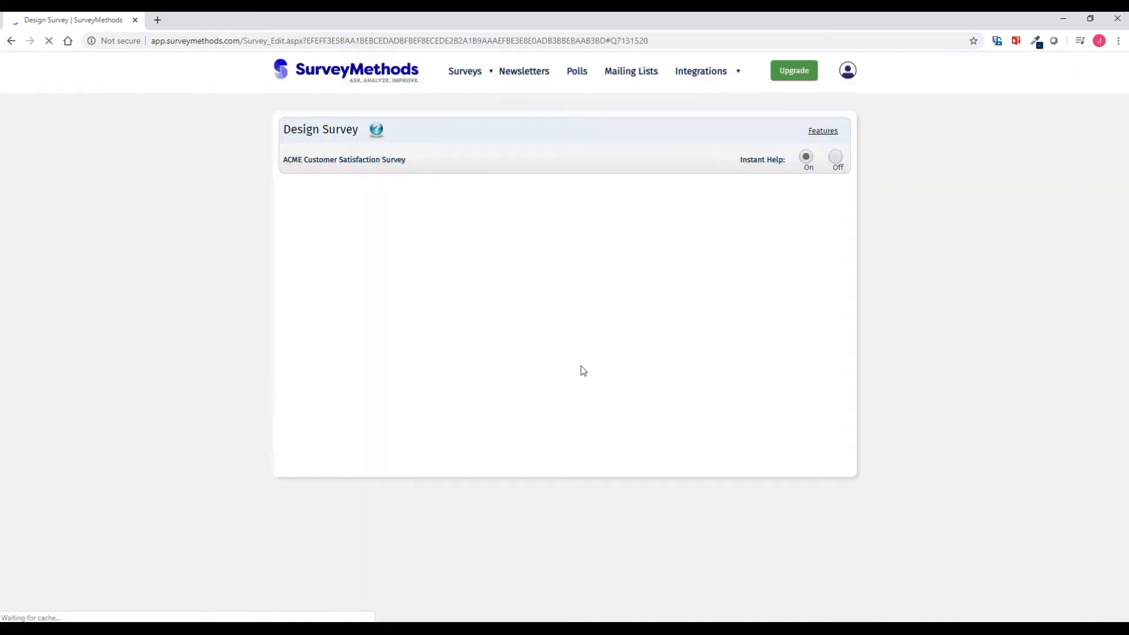
{"action": "scroll", "coordinate": [496, 401], "scroll_direction": "down", "scroll_amount": 6}
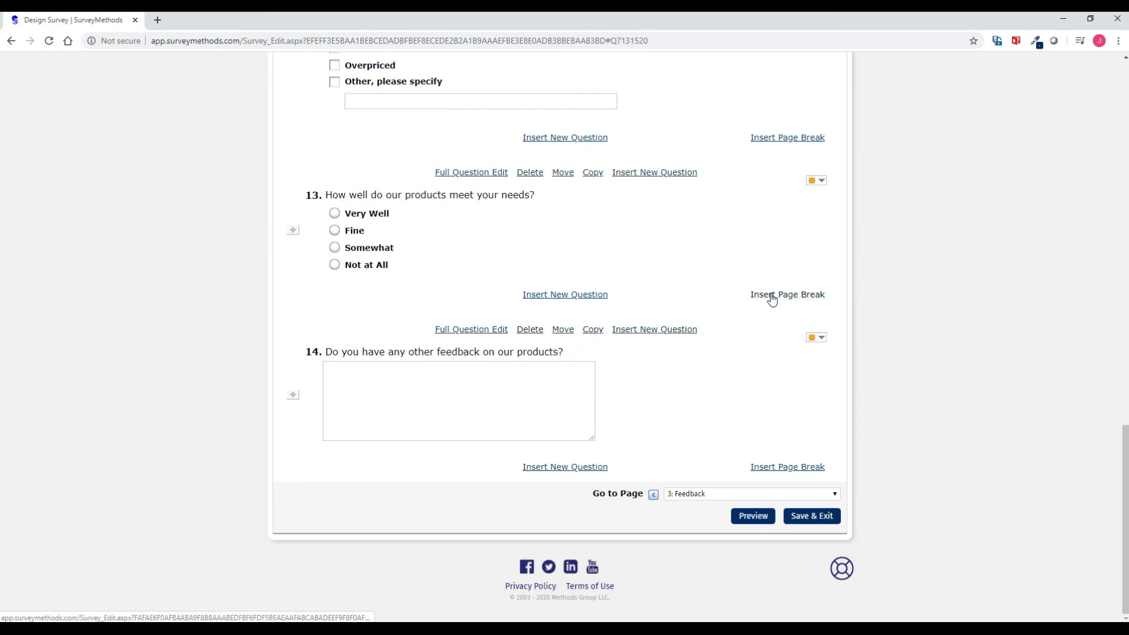
{"action": "scroll", "coordinate": [772, 300], "scroll_direction": "up", "scroll_amount": 15}
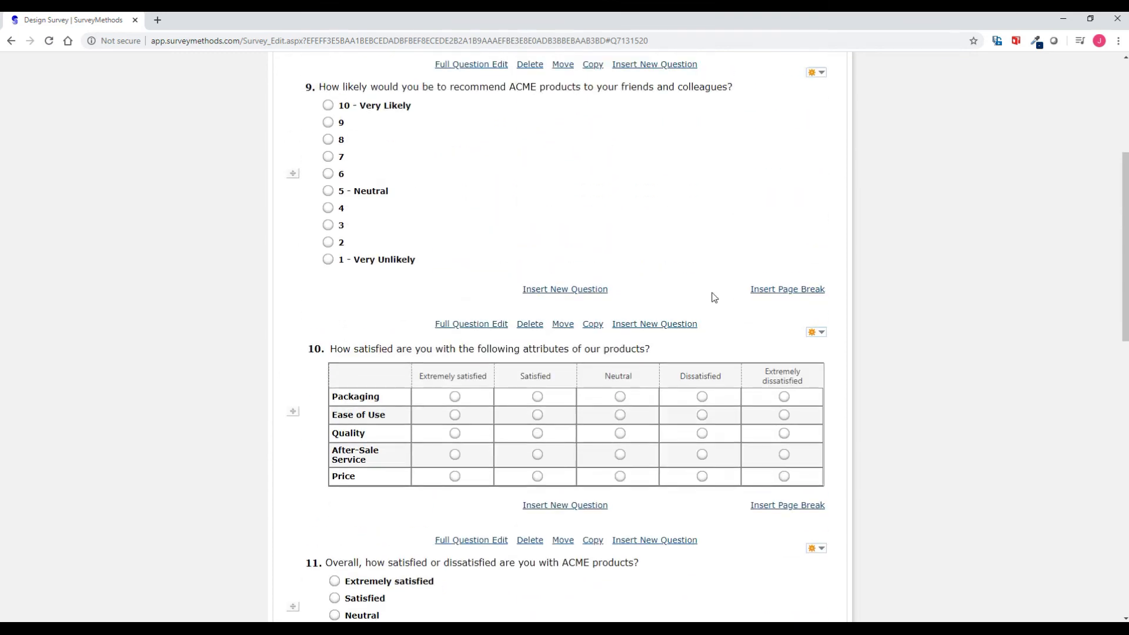
{"action": "scroll", "coordinate": [704, 302], "scroll_direction": "up", "scroll_amount": 2}
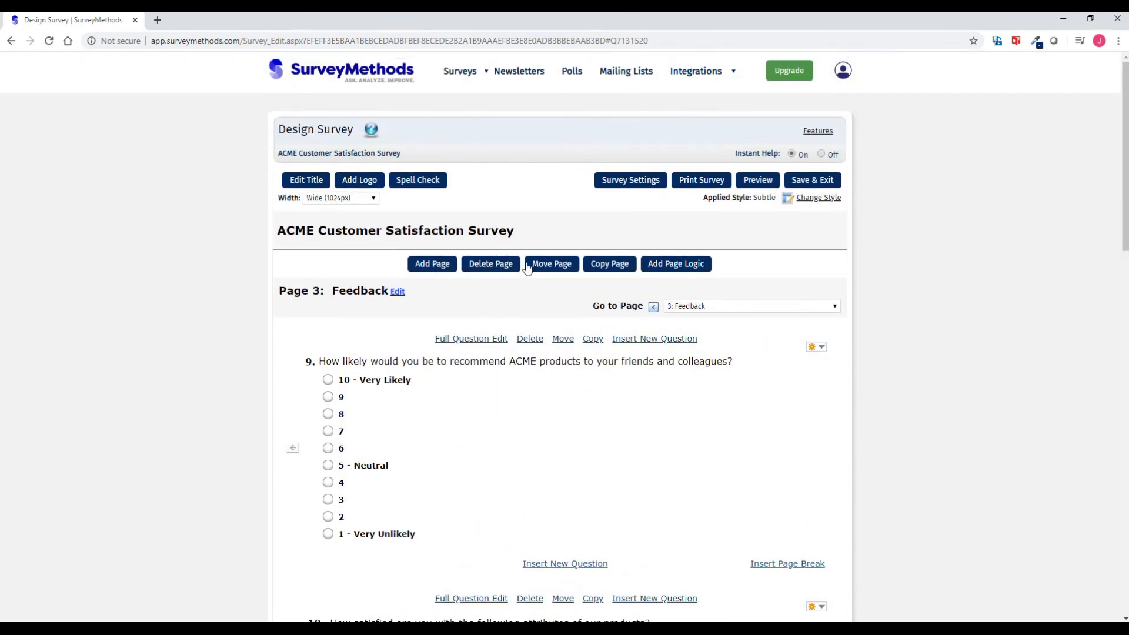
{"action": "scroll", "coordinate": [854, 337], "scroll_direction": "down", "scroll_amount": 17}
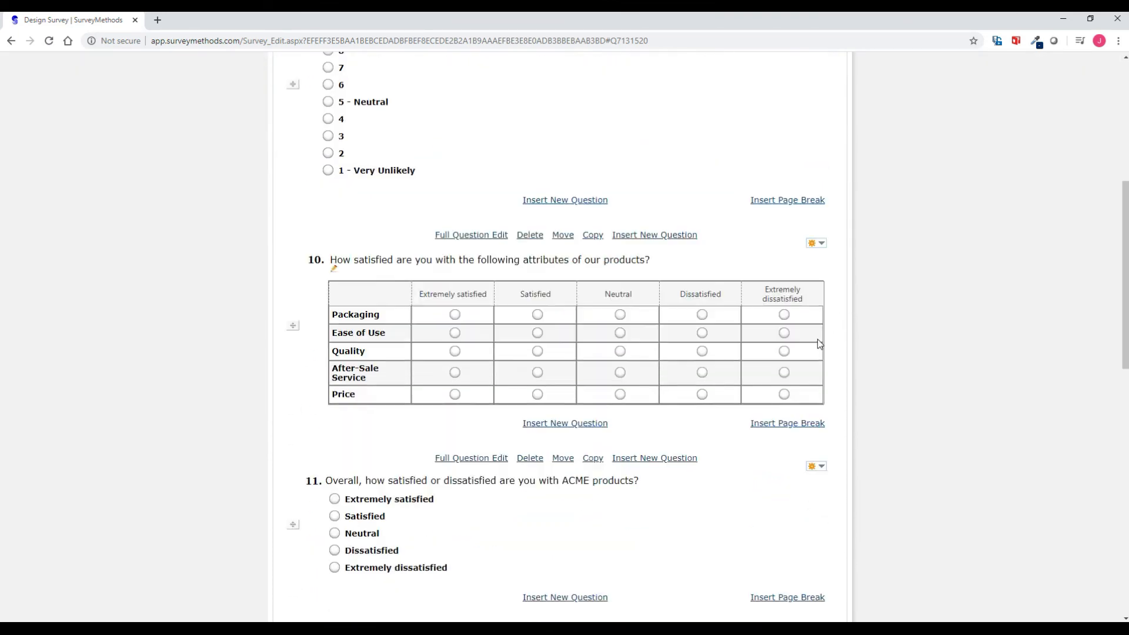
Step: Upload acme-logo.png from the Video Demo folder as the survey's logo
{"action": "scroll", "coordinate": [804, 369], "scroll_direction": "up", "scroll_amount": 17}
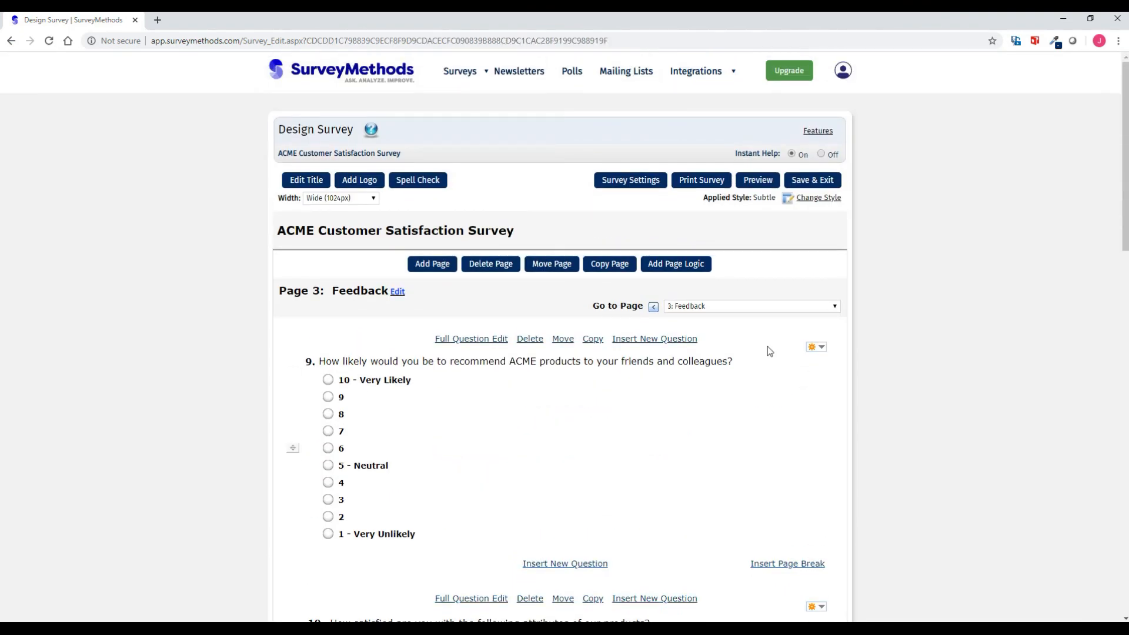
{"action": "left_click", "coordinate": [366, 182]}
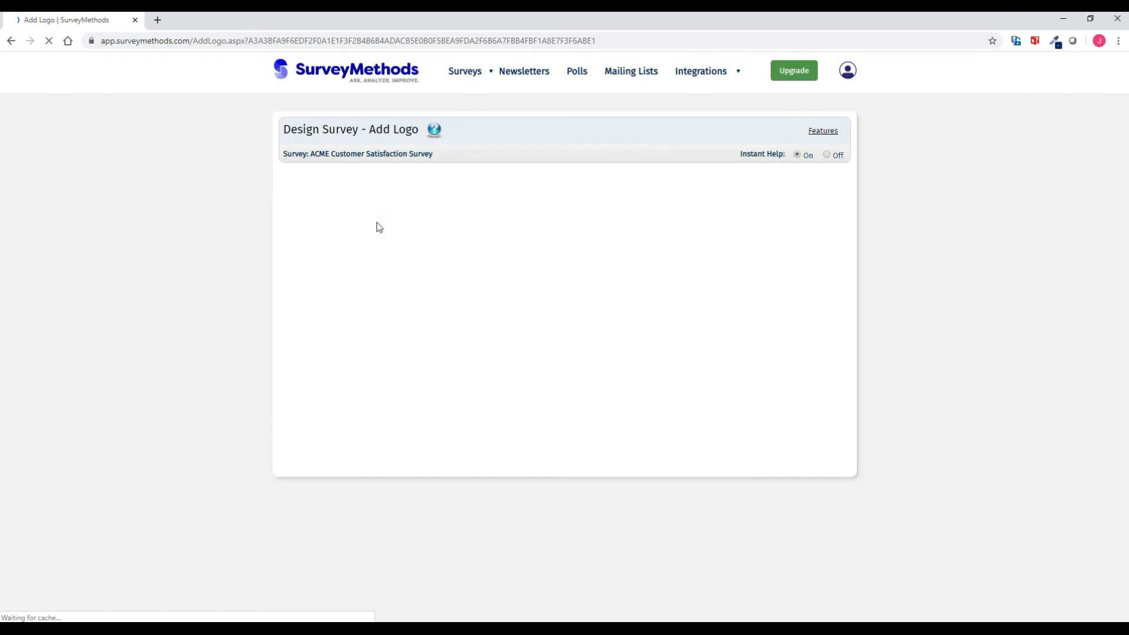
{"action": "left_click", "coordinate": [701, 265]}
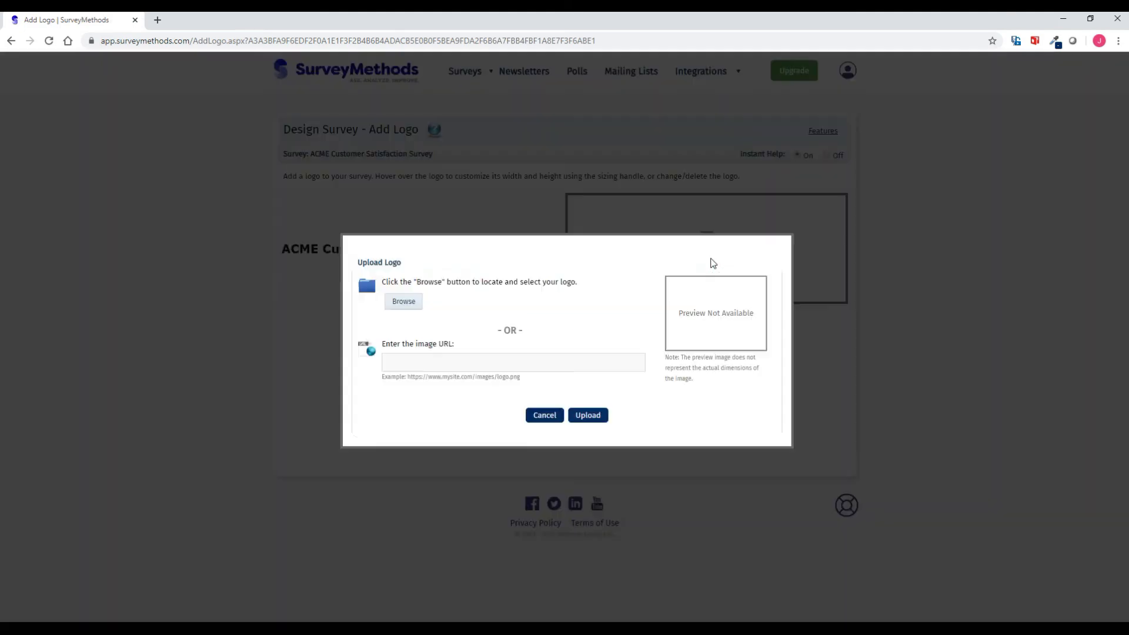
{"action": "left_click", "coordinate": [404, 302]}
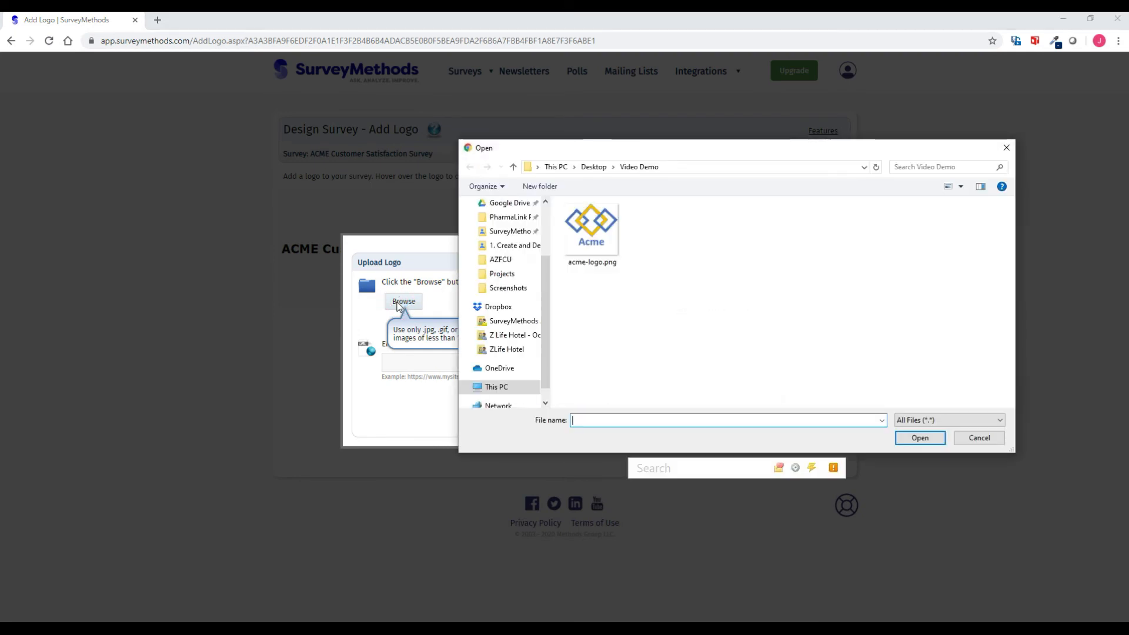
{"action": "left_click", "coordinate": [591, 231]}
{"action": "left_click", "coordinate": [931, 439]}
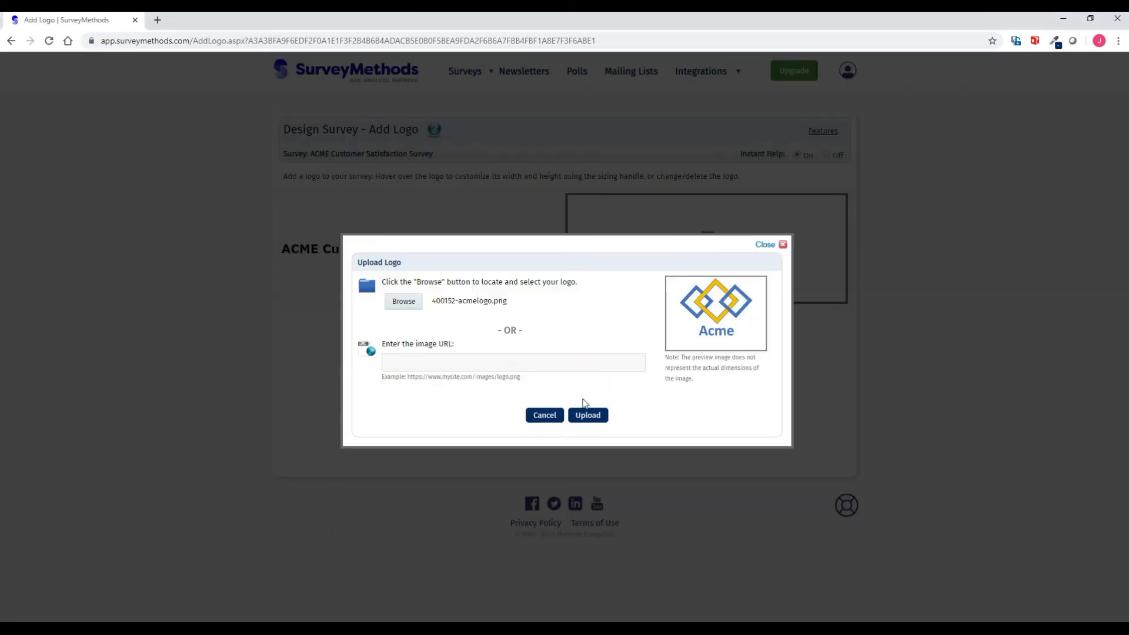
{"action": "left_click", "coordinate": [589, 417]}
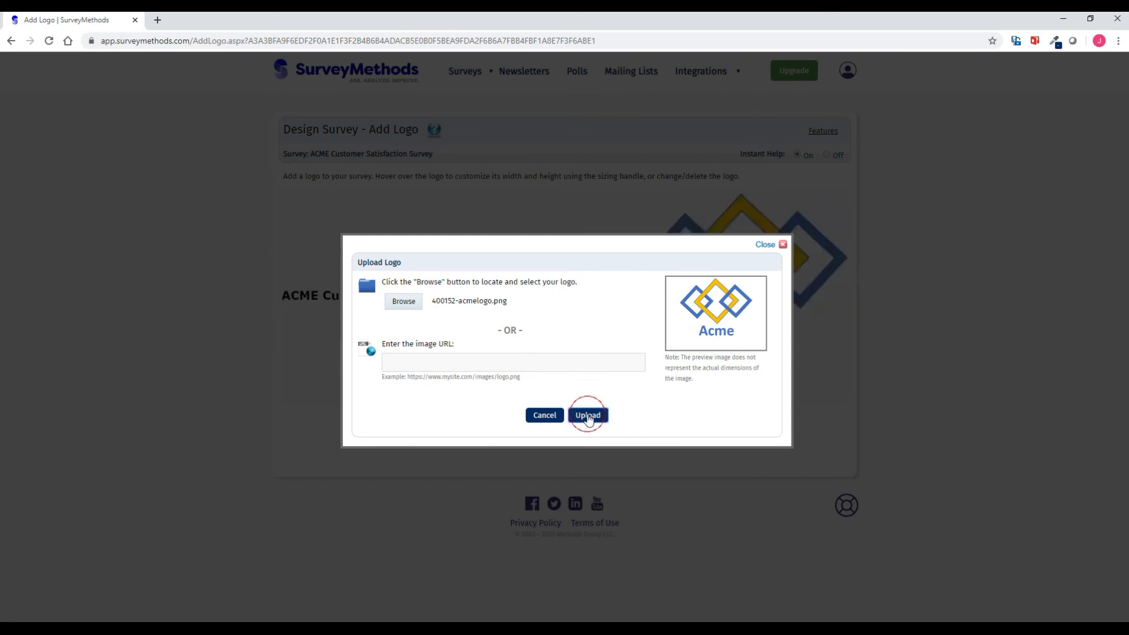
Step: Shrink the uploaded Acme logo to roughly half its width and height and save it
{"action": "mouse_move", "coordinate": [667, 333]}
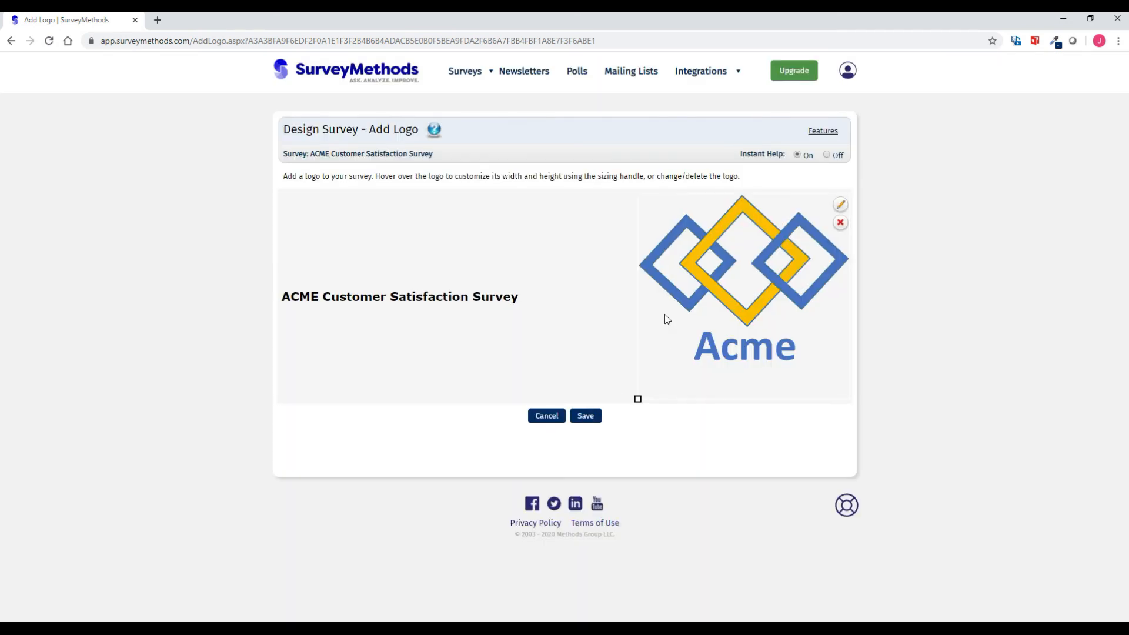
{"action": "left_click_drag", "start_coordinate": [639, 397], "coordinate": [751, 287]}
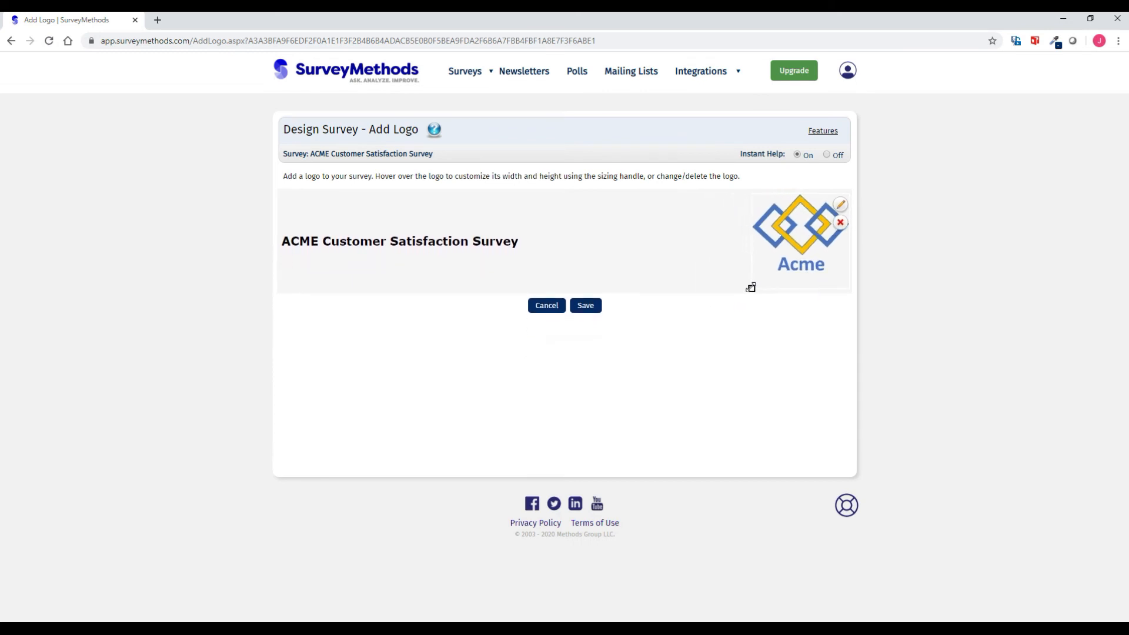
{"action": "left_click", "coordinate": [585, 307]}
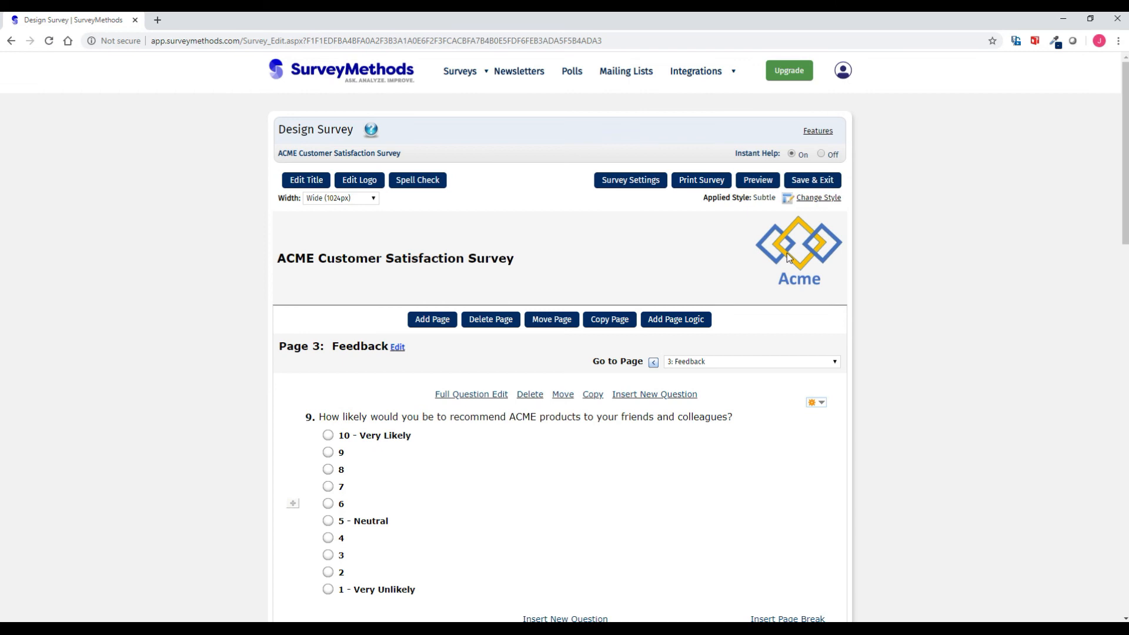
Step: Start a custom basic presentation style named "My style" with survey title font color #000000
{"action": "left_click", "coordinate": [807, 199]}
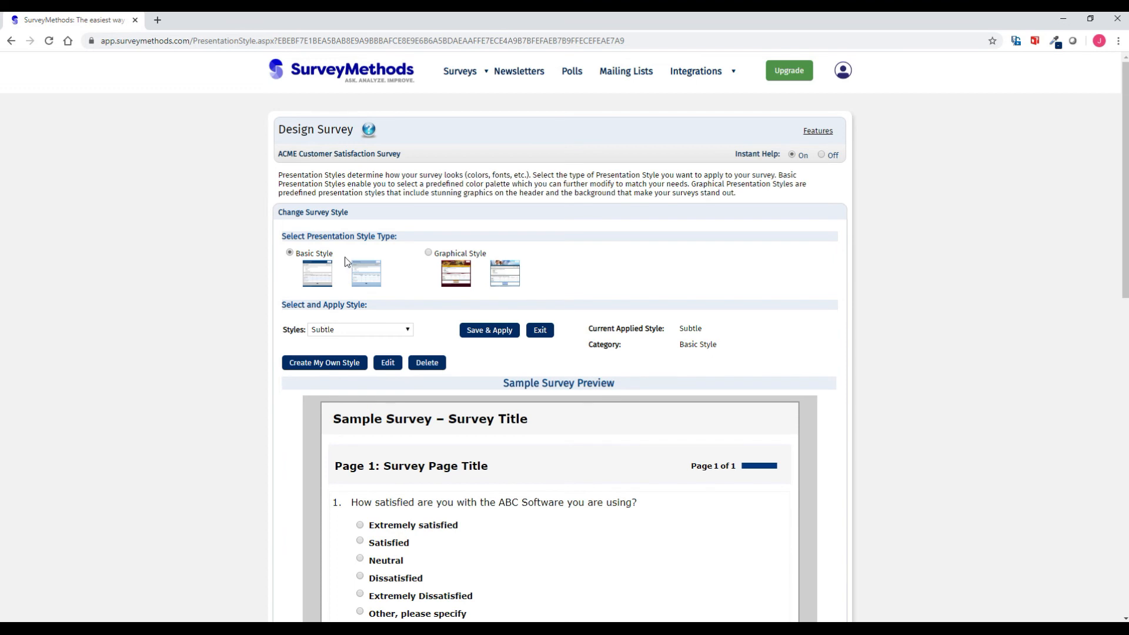
{"action": "scroll", "coordinate": [388, 305], "scroll_direction": "down", "scroll_amount": 1}
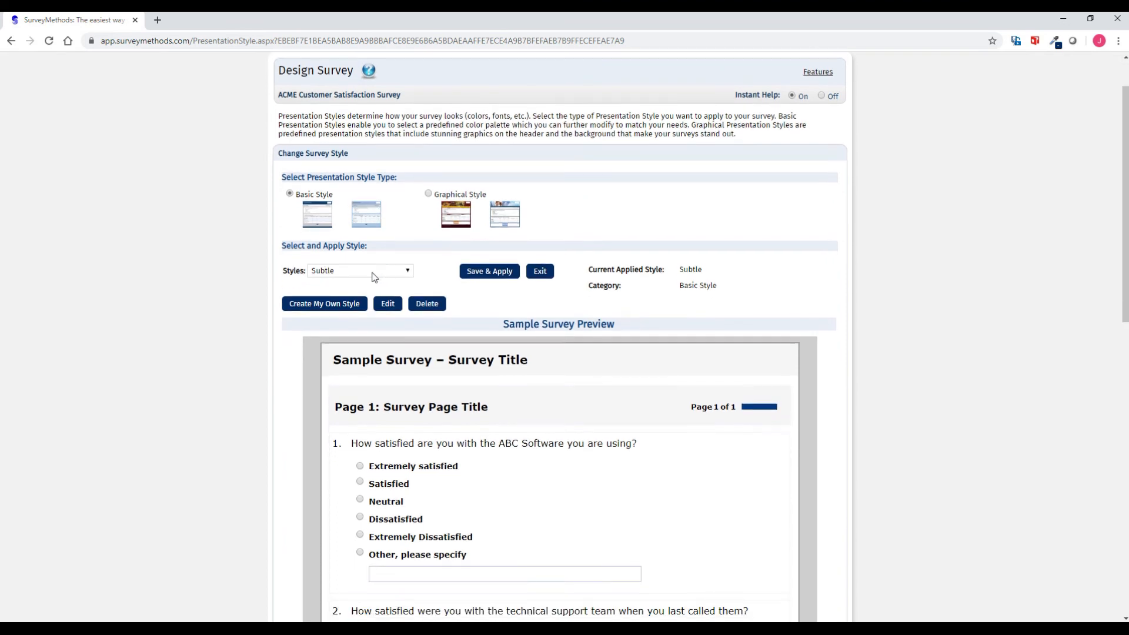
{"action": "left_click", "coordinate": [343, 302]}
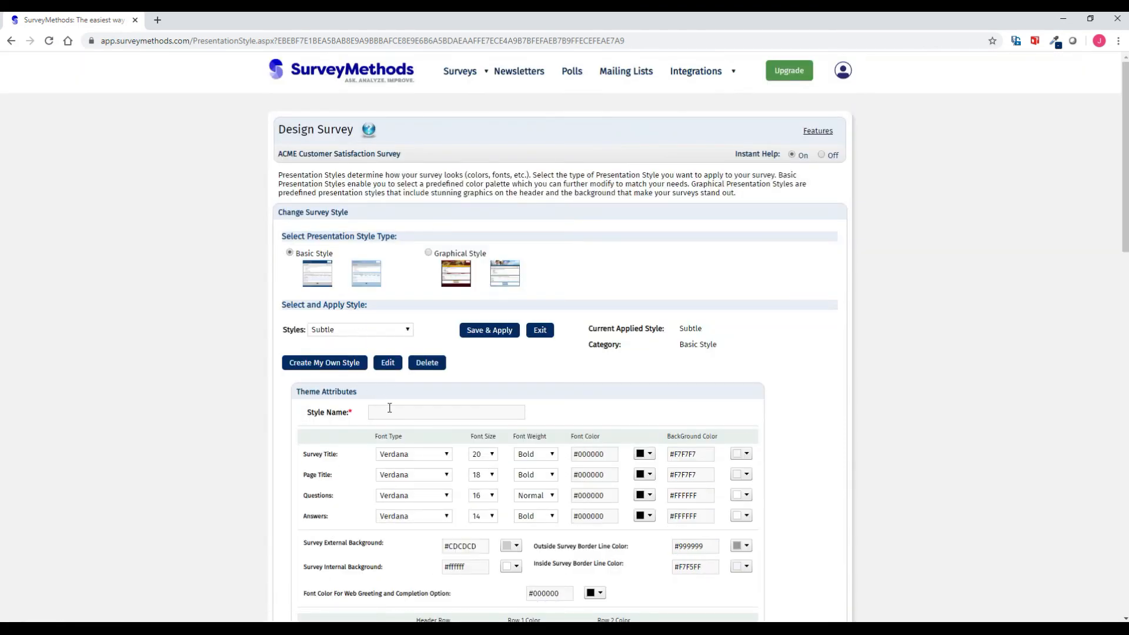
{"action": "left_click", "coordinate": [390, 412]}
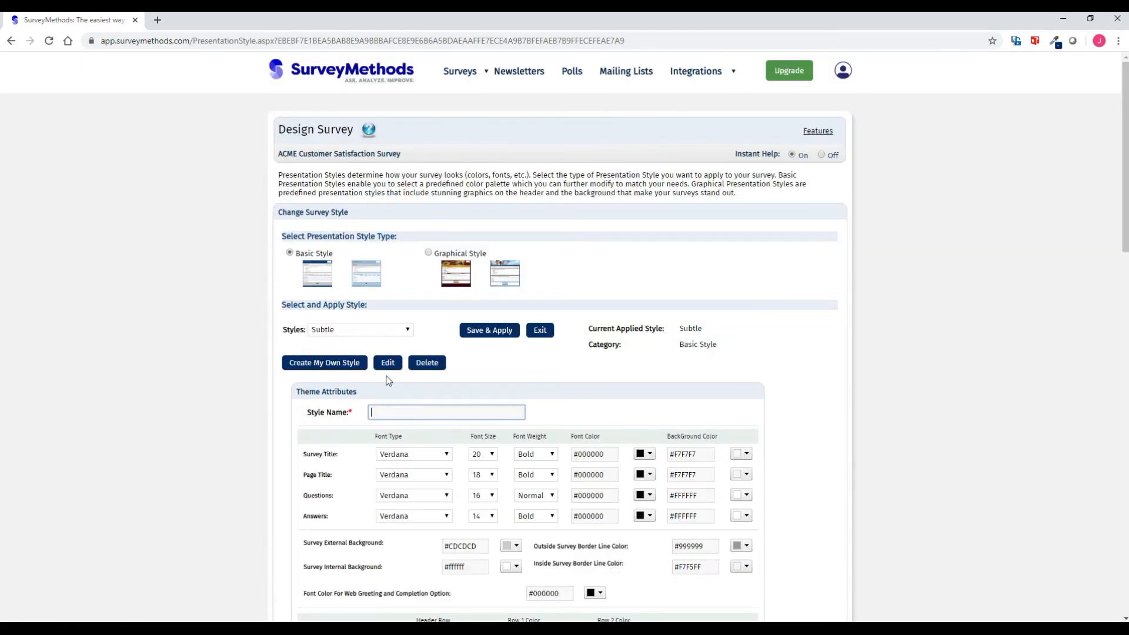
{"action": "scroll", "coordinate": [527, 252], "scroll_direction": "down", "scroll_amount": 5}
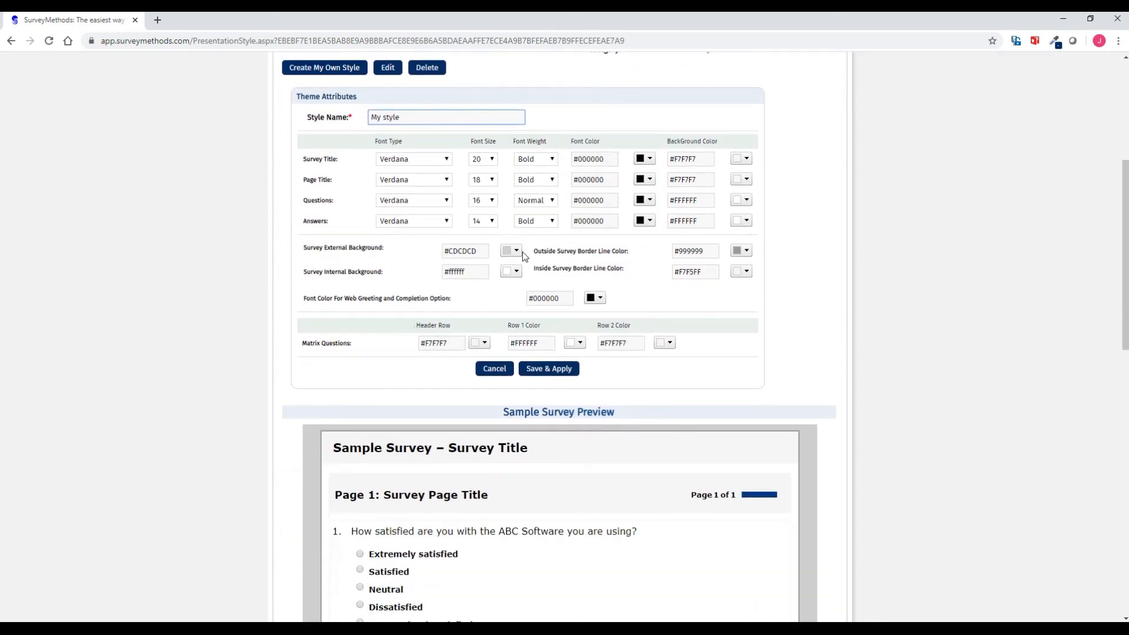
{"action": "left_click", "coordinate": [645, 159]}
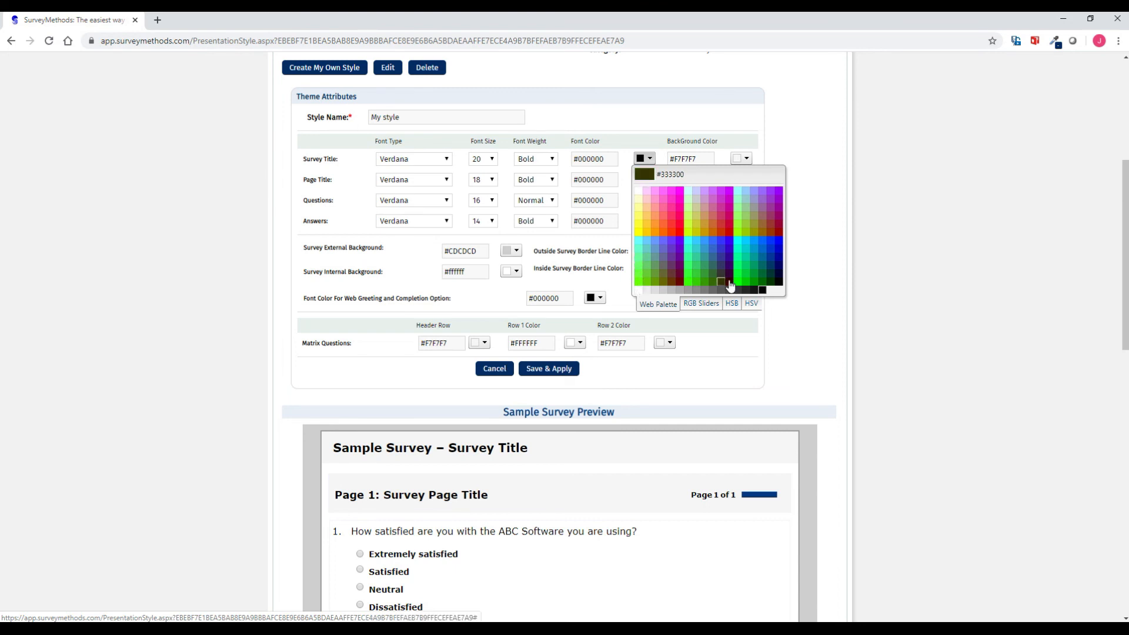
{"action": "left_click", "coordinate": [780, 282]}
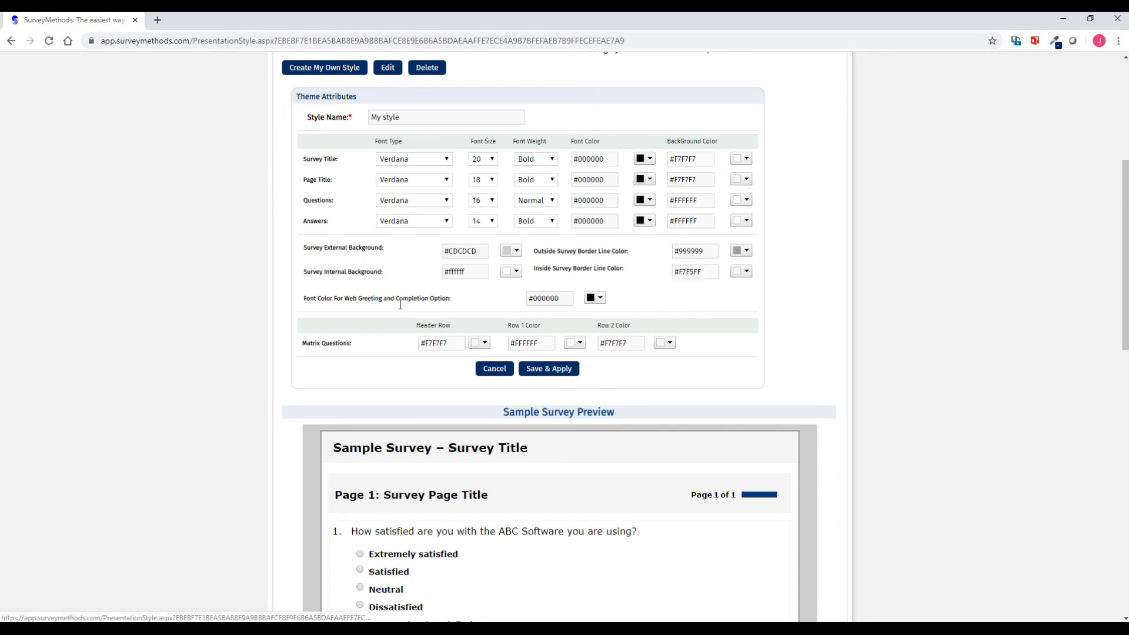
{"action": "scroll", "coordinate": [251, 329], "scroll_direction": "down", "scroll_amount": 3}
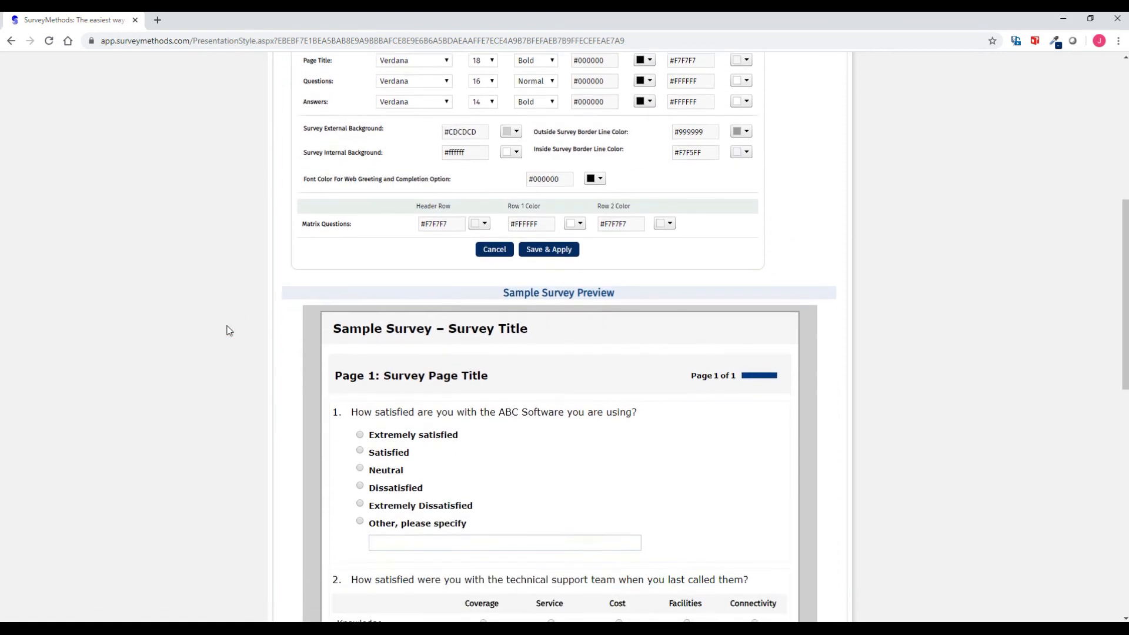
{"action": "scroll", "coordinate": [254, 330], "scroll_direction": "up", "scroll_amount": 8}
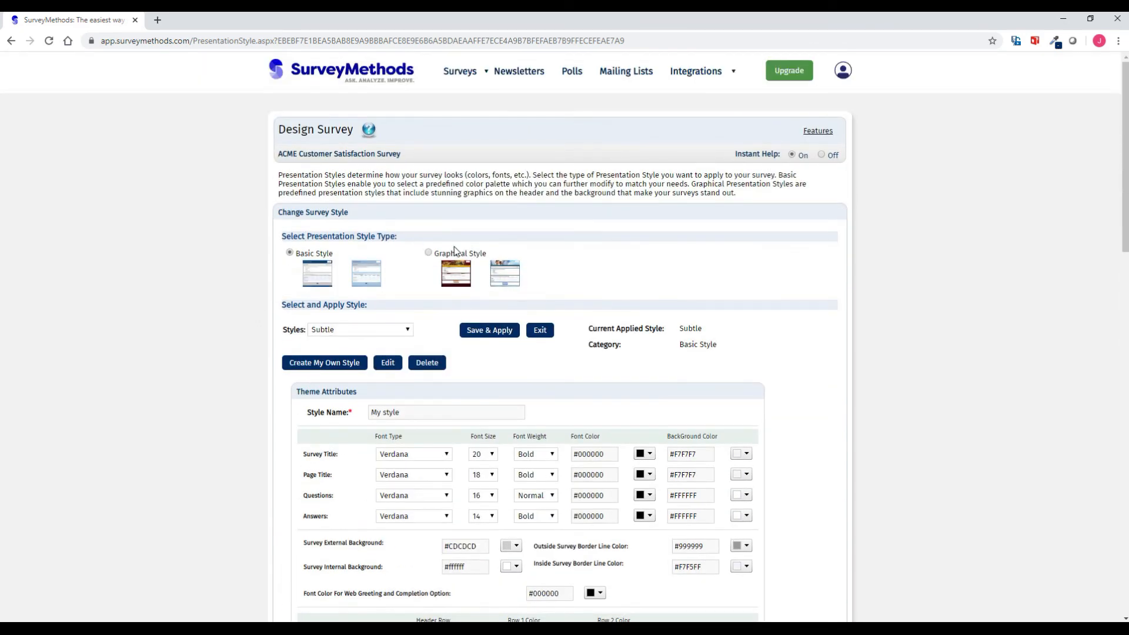
Step: Browse the graphical style categories and preview Business - Theme 5 on the sample survey
{"action": "left_click", "coordinate": [429, 254]}
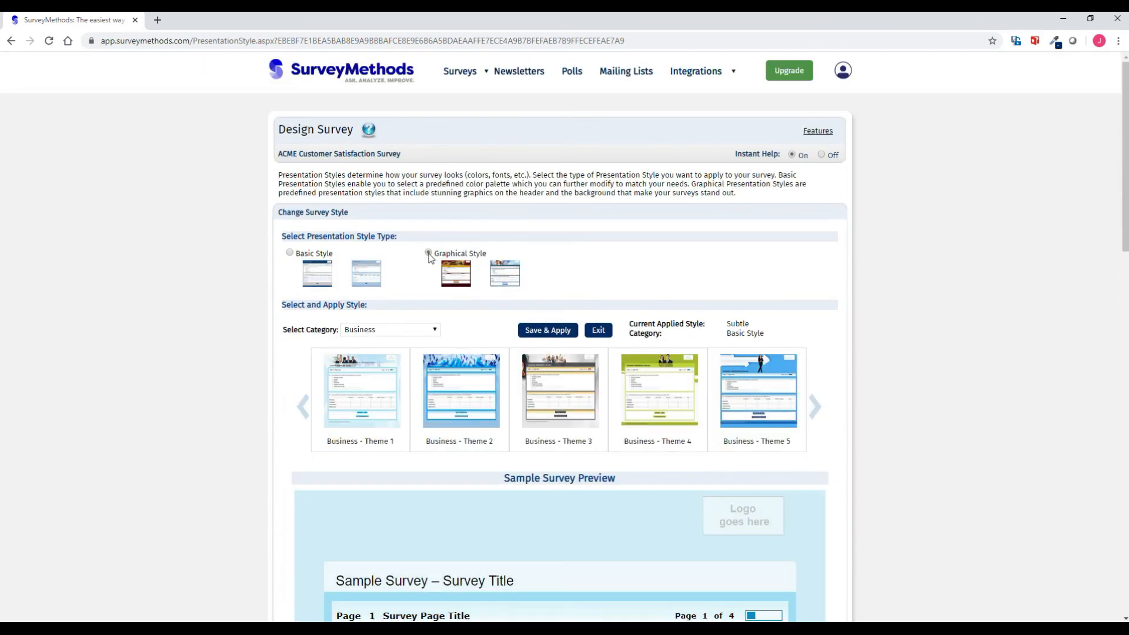
{"action": "scroll", "coordinate": [445, 275], "scroll_direction": "down", "scroll_amount": 1}
{"action": "left_click", "coordinate": [396, 271]}
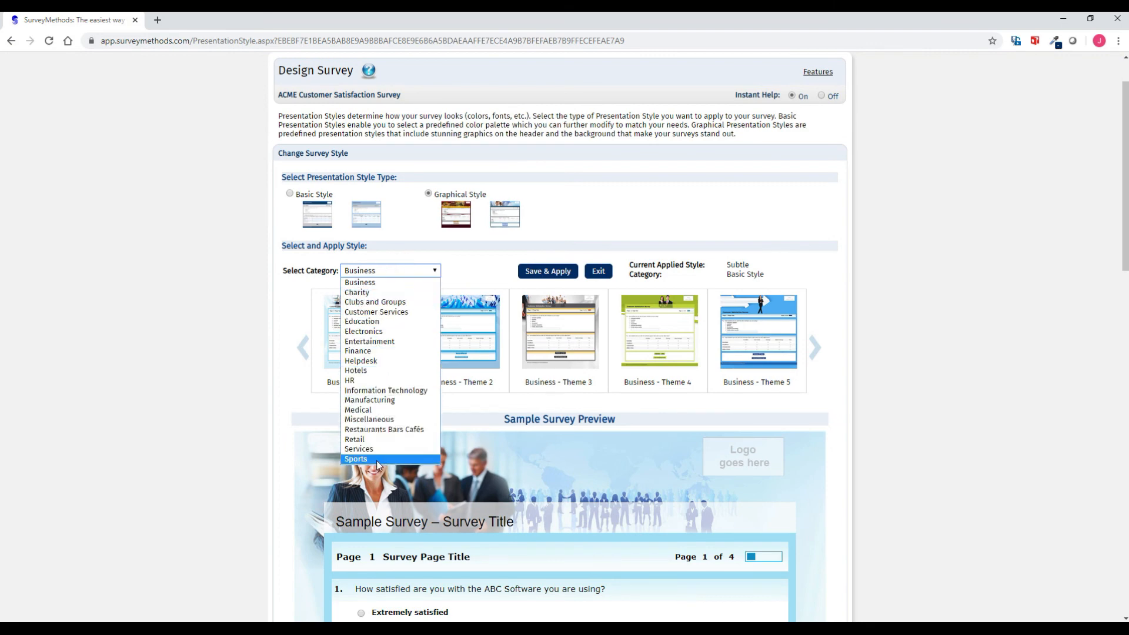
{"action": "left_click", "coordinate": [388, 279]}
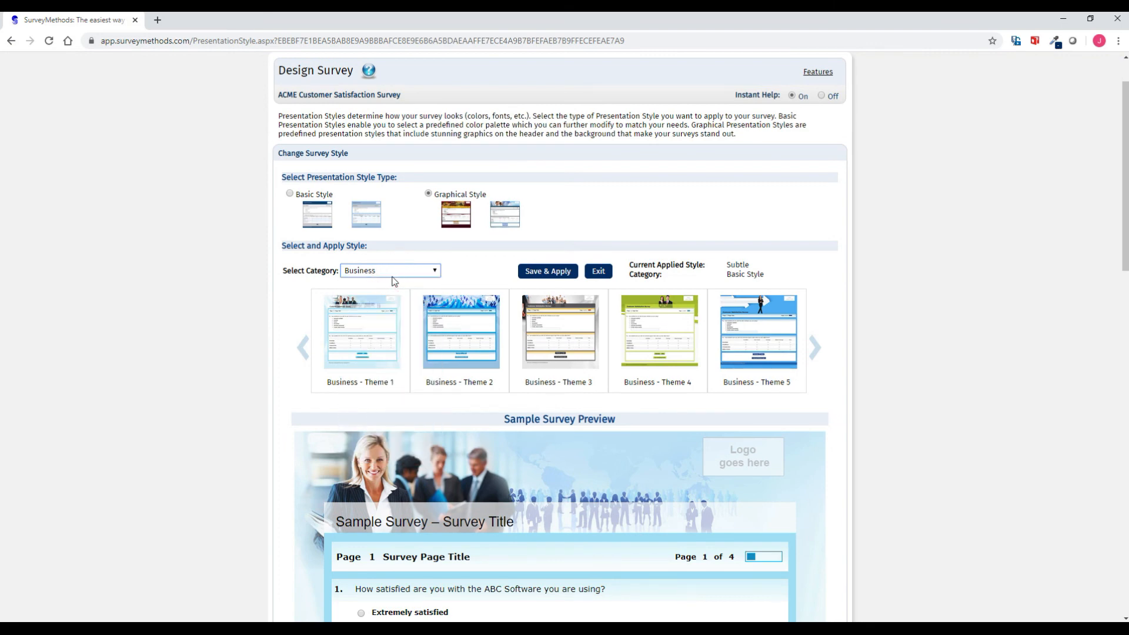
{"action": "scroll", "coordinate": [544, 262], "scroll_direction": "down", "scroll_amount": 2}
{"action": "left_click", "coordinate": [544, 216]}
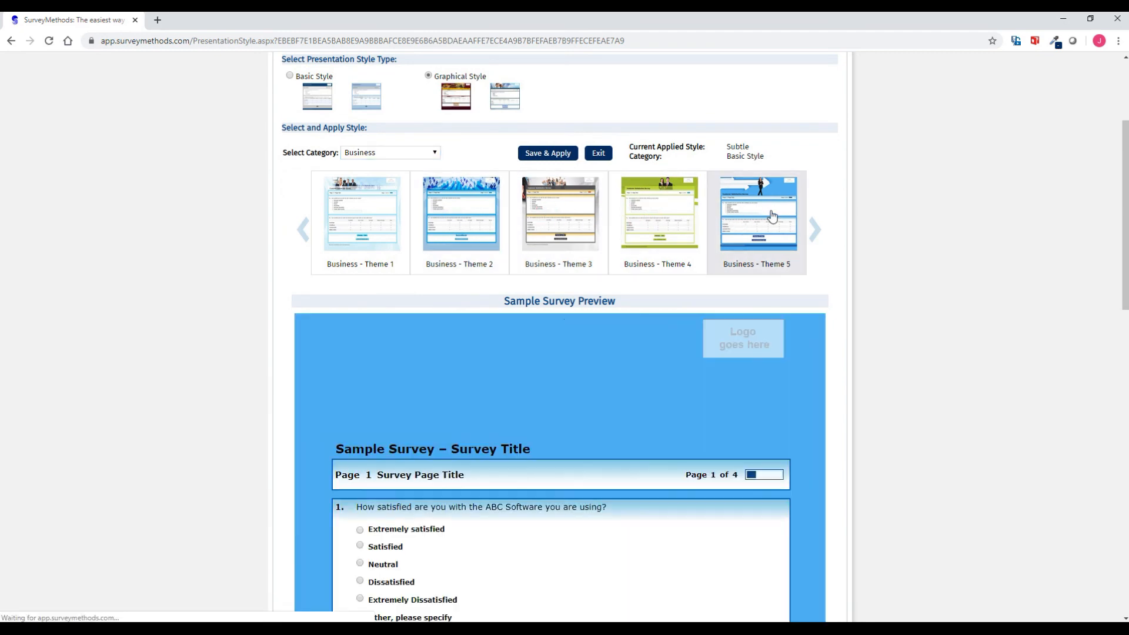
{"action": "scroll", "coordinate": [823, 196], "scroll_direction": "down", "scroll_amount": 1}
{"action": "scroll", "coordinate": [840, 192], "scroll_direction": "down", "scroll_amount": 2}
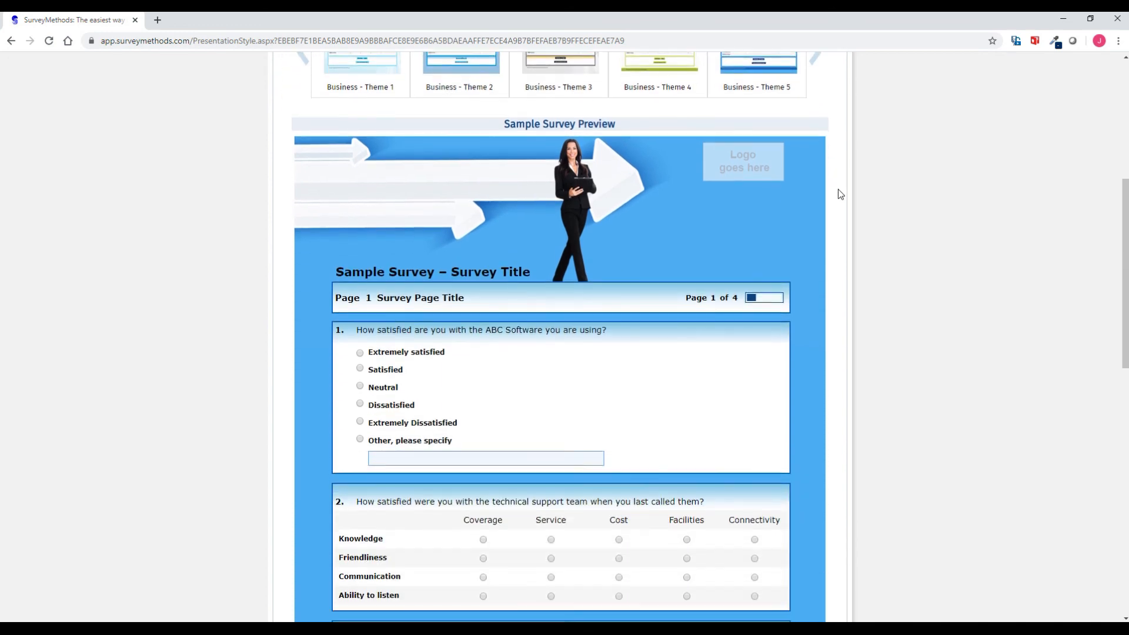
{"action": "scroll", "coordinate": [839, 191], "scroll_direction": "up", "scroll_amount": 6}
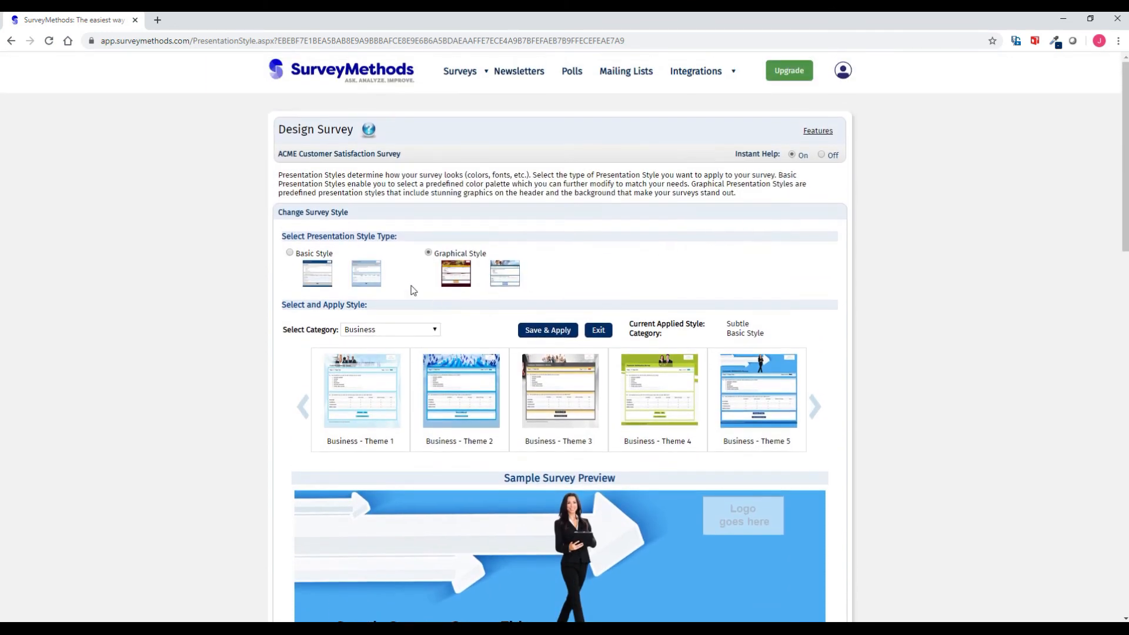
Step: Return to the basic style type and apply the Snow White style to the survey
{"action": "left_click", "coordinate": [289, 253]}
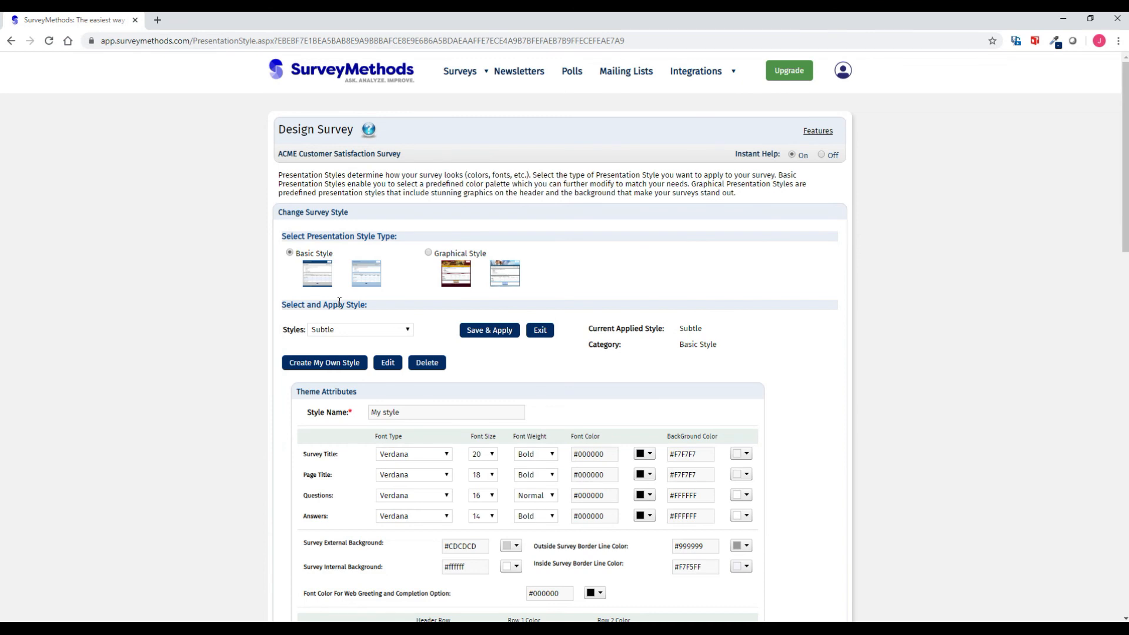
{"action": "left_click", "coordinate": [357, 331]}
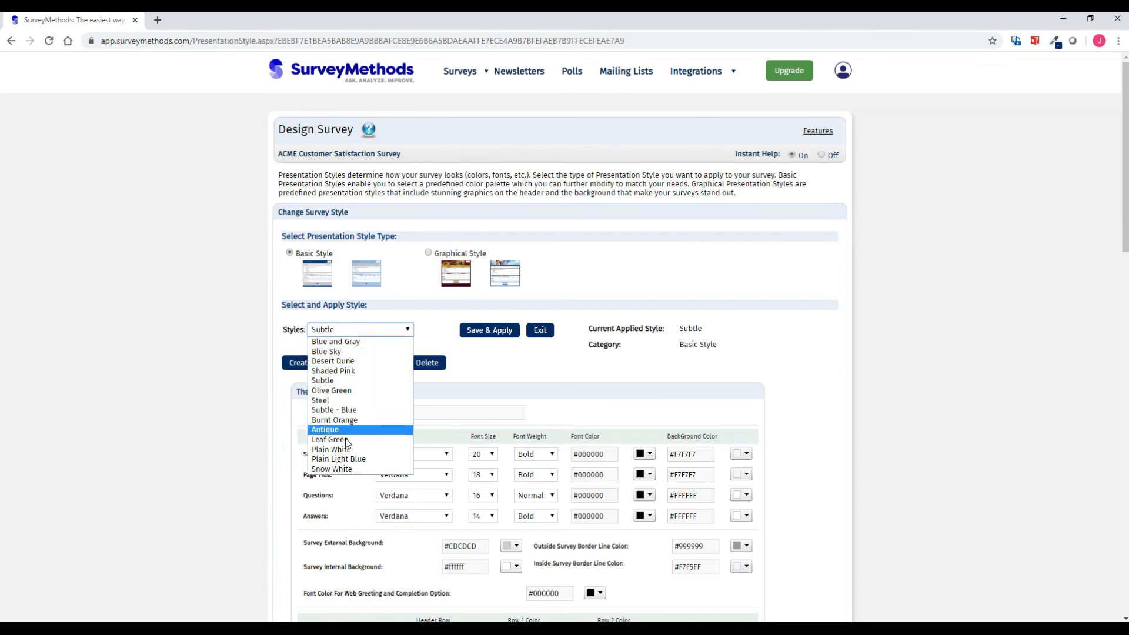
{"action": "left_click", "coordinate": [346, 469]}
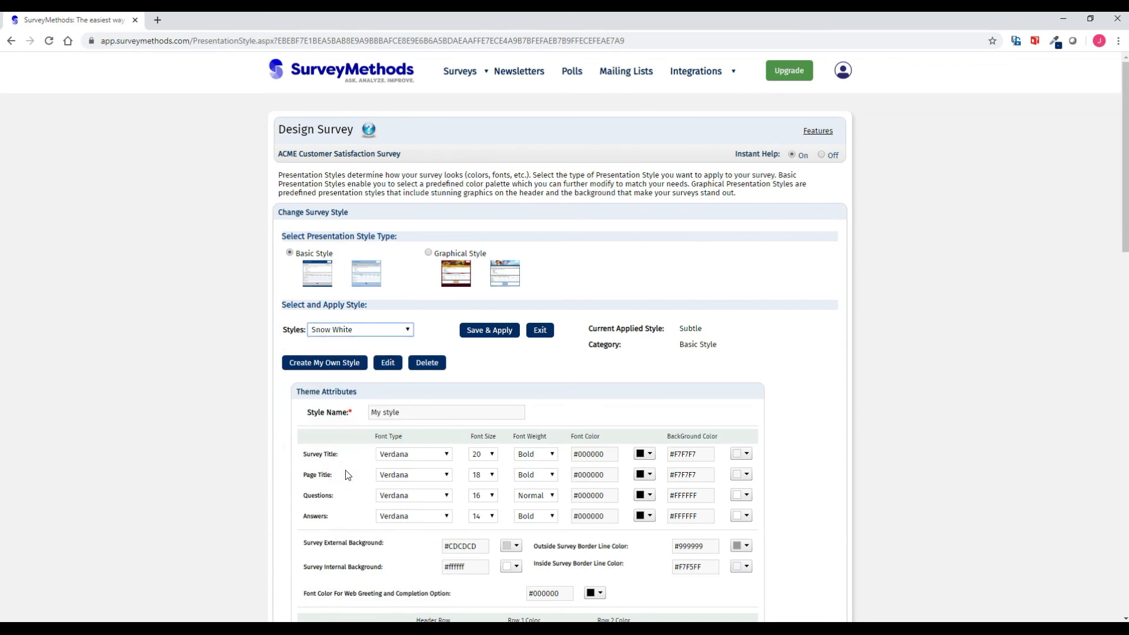
{"action": "left_click", "coordinate": [497, 331]}
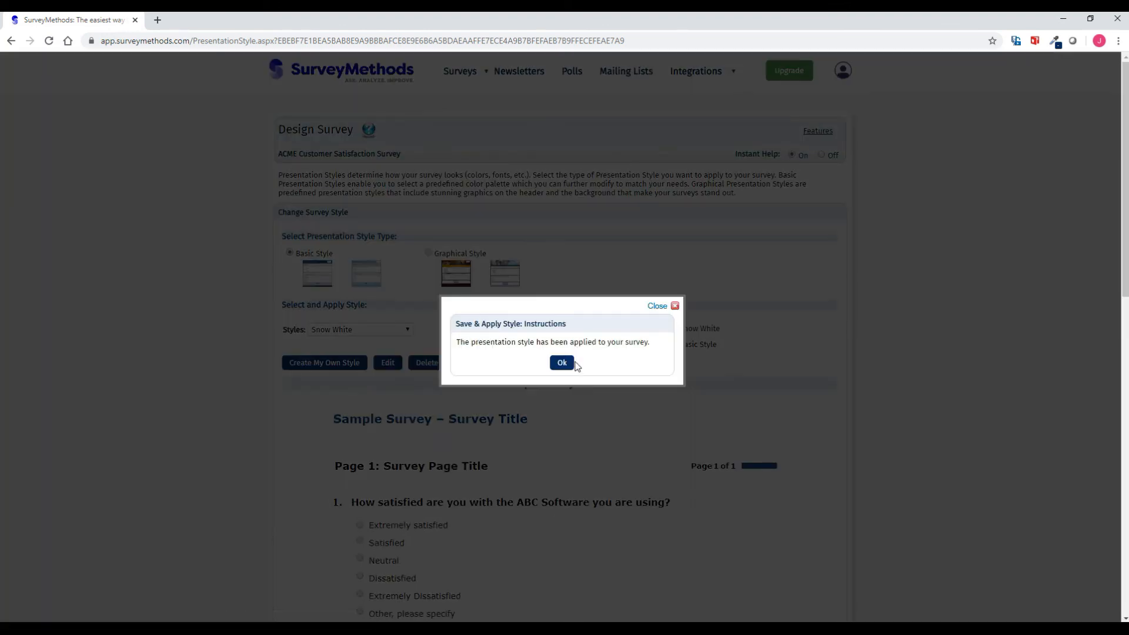
{"action": "left_click", "coordinate": [562, 363]}
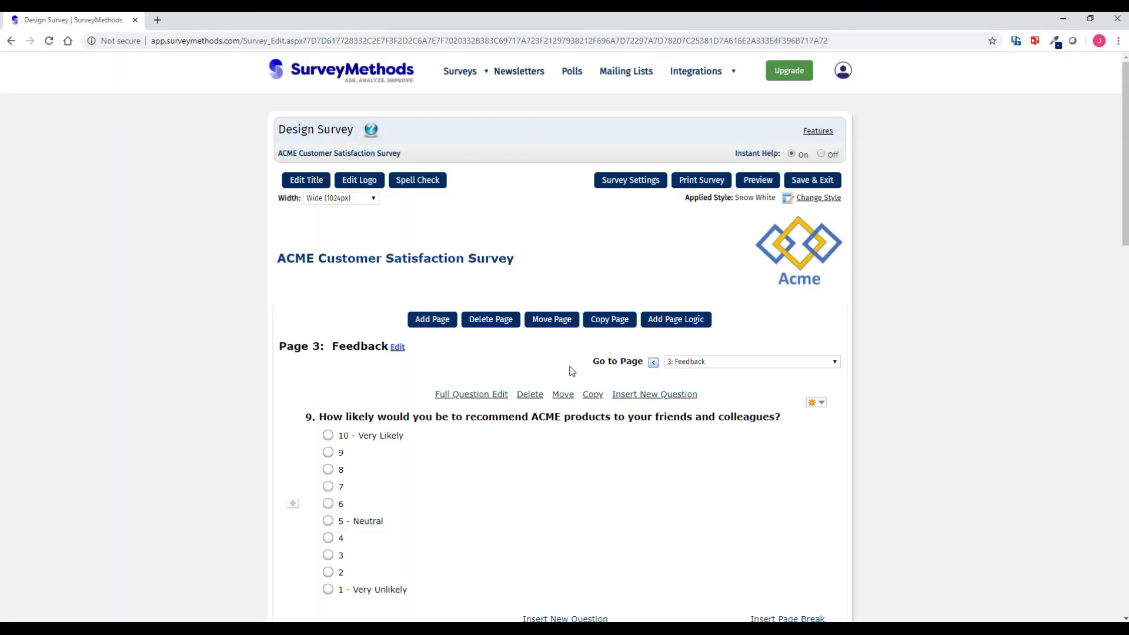
Step: Review the restyled Feedback page and launch the survey preview without recording the response
{"action": "scroll", "coordinate": [618, 349], "scroll_direction": "down", "scroll_amount": 13}
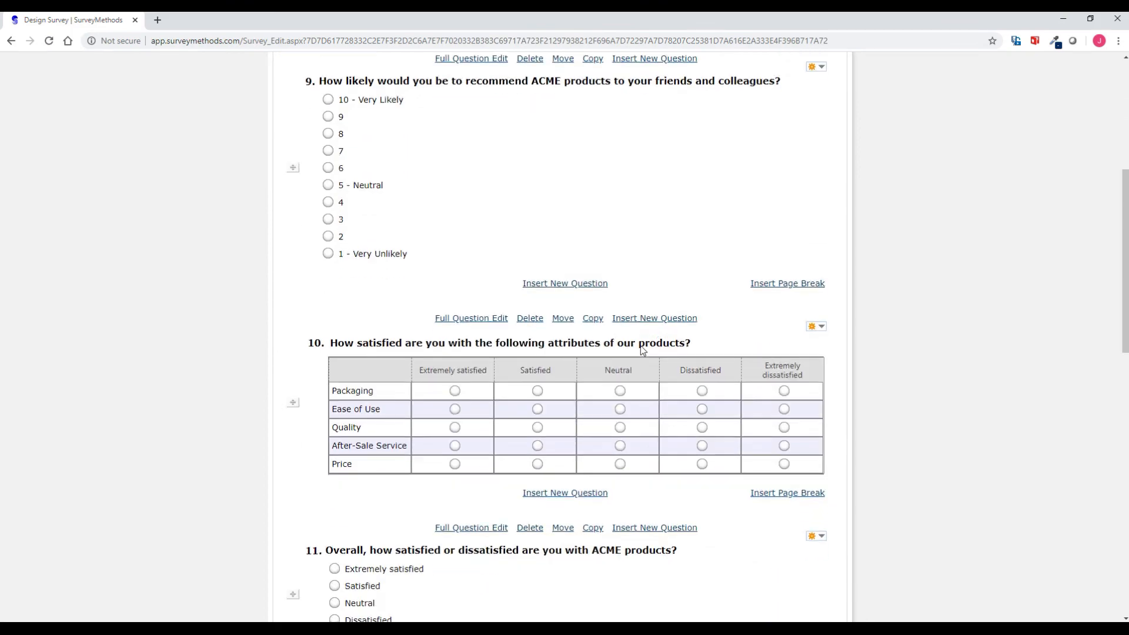
{"action": "scroll", "coordinate": [608, 332], "scroll_direction": "down", "scroll_amount": 5}
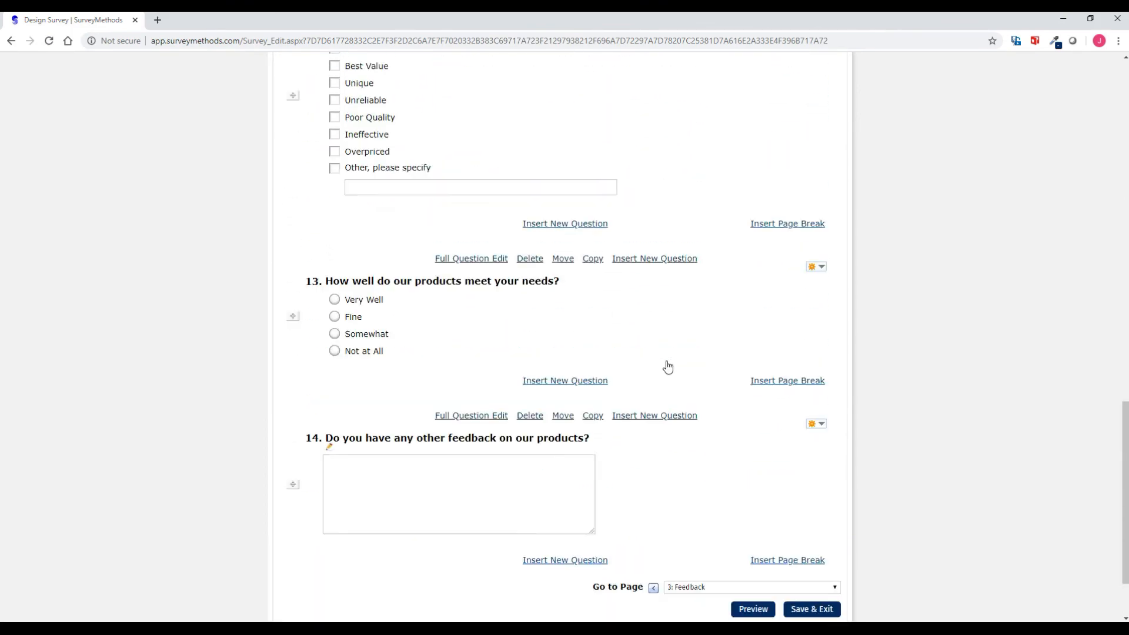
{"action": "scroll", "coordinate": [544, 358], "scroll_direction": "up", "scroll_amount": 15}
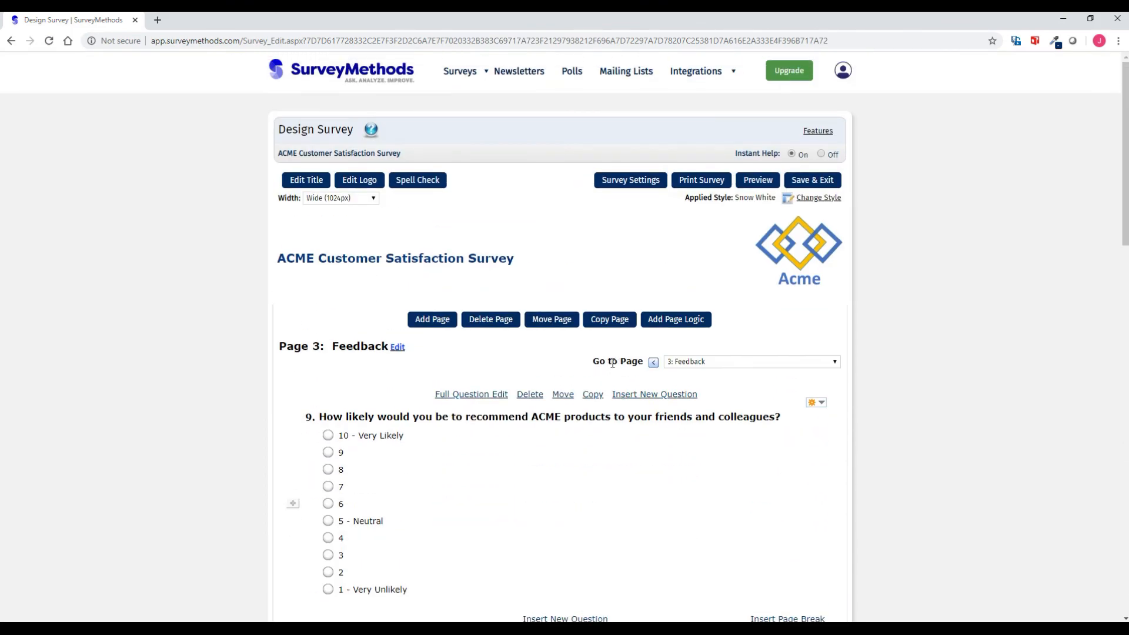
{"action": "left_click", "coordinate": [754, 181]}
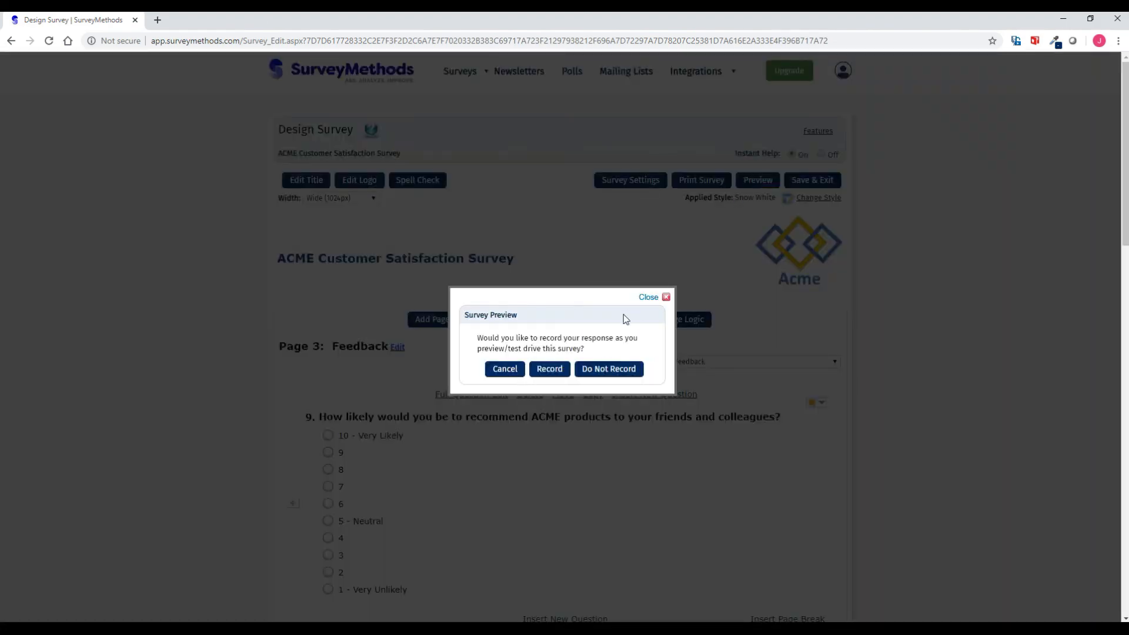
{"action": "left_click", "coordinate": [597, 371]}
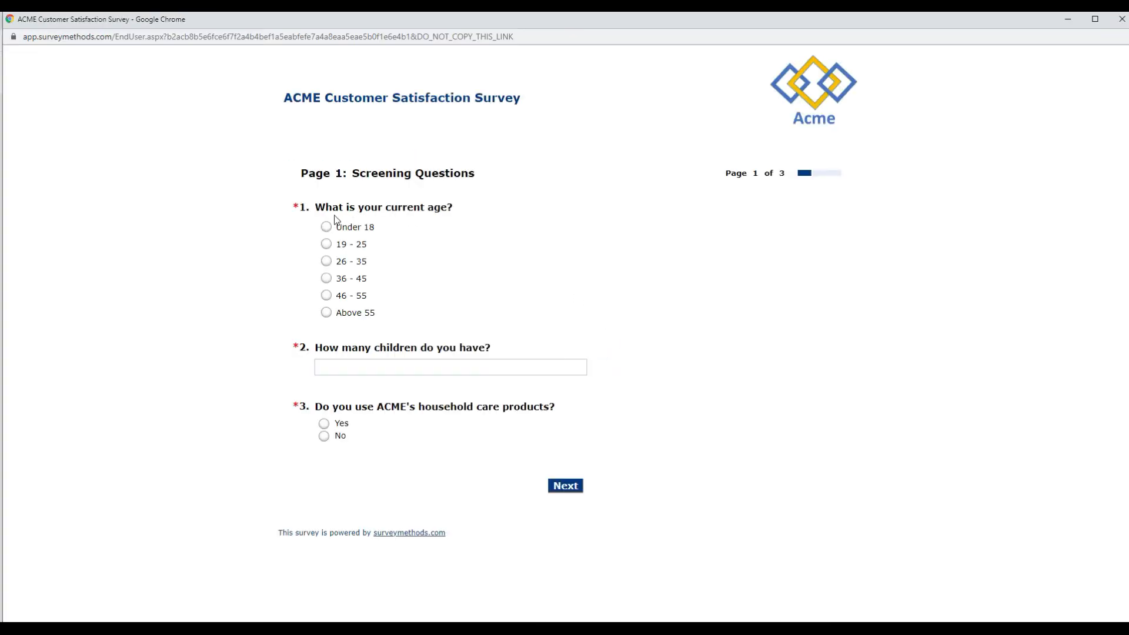
Step: Answer the screening questions with age 26 - 35, 2 children and Yes for using ACME's household care products, and continue to the following page
{"action": "left_click", "coordinate": [326, 227]}
{"action": "left_click", "coordinate": [326, 261]}
{"action": "left_click", "coordinate": [369, 369]}
{"action": "type", "text": "2"}
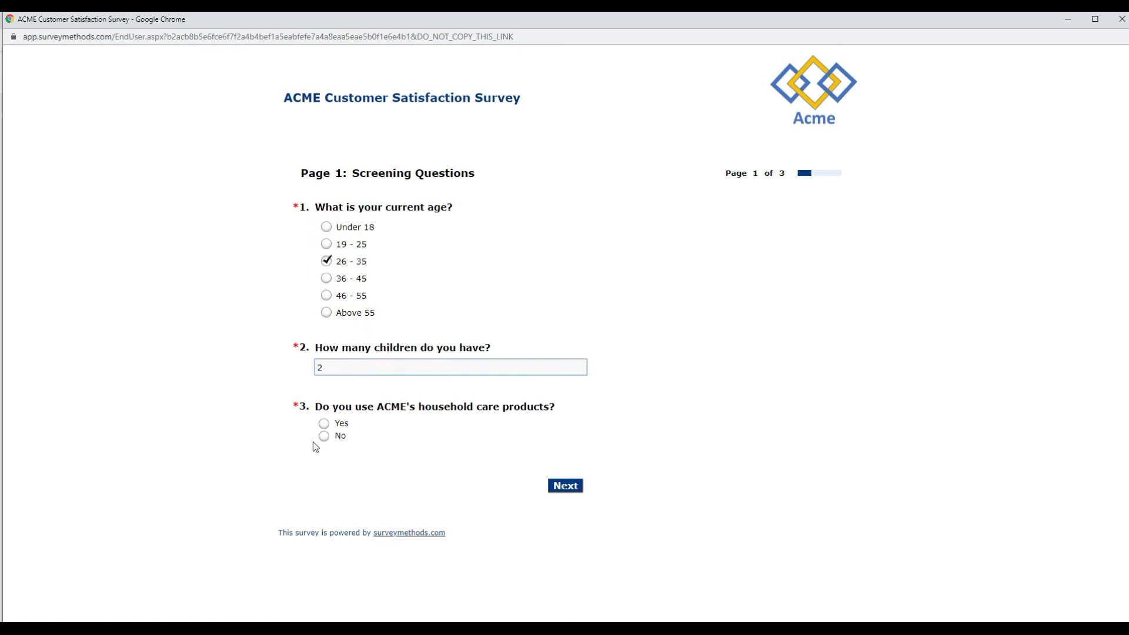
{"action": "left_click", "coordinate": [324, 424]}
{"action": "left_click", "coordinate": [577, 488]}
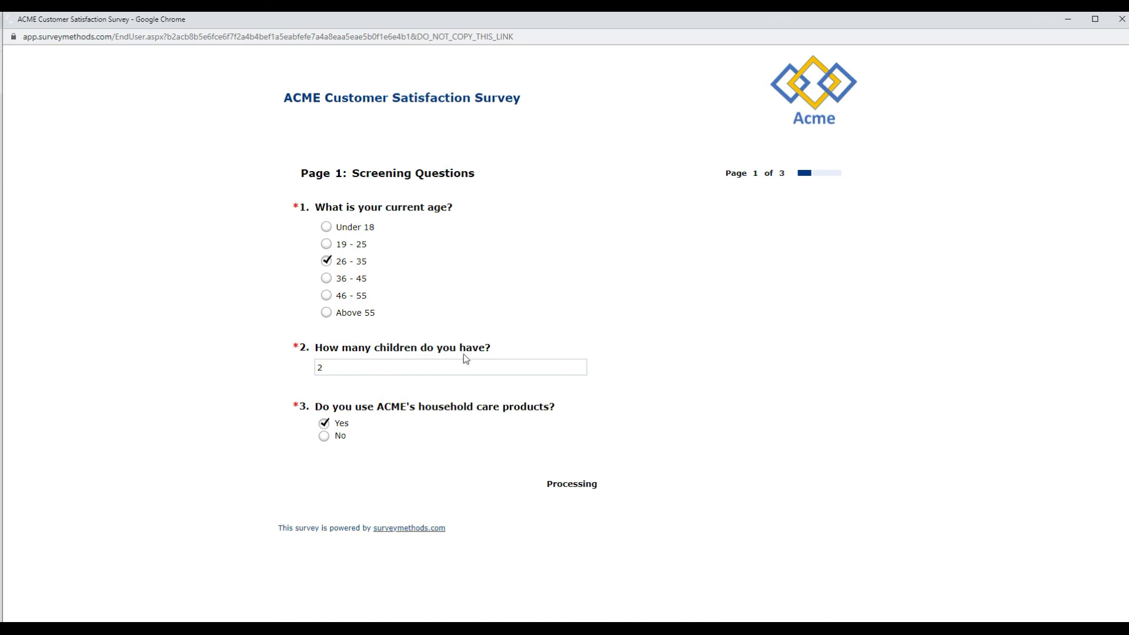
Step: Fill in the demographic page, including Married or domestic partnership, Full-time employment and $75,001 - $100,000 income, and continue to the Feedback page
{"action": "left_click", "coordinate": [315, 226]}
{"action": "left_click", "coordinate": [315, 317]}
{"action": "scroll", "coordinate": [365, 329], "scroll_direction": "down", "scroll_amount": 3}
{"action": "left_click", "coordinate": [314, 318]}
{"action": "scroll", "coordinate": [353, 306], "scroll_direction": "down", "scroll_amount": 2}
{"action": "left_click", "coordinate": [315, 307]}
{"action": "scroll", "coordinate": [336, 479], "scroll_direction": "down", "scroll_amount": 1}
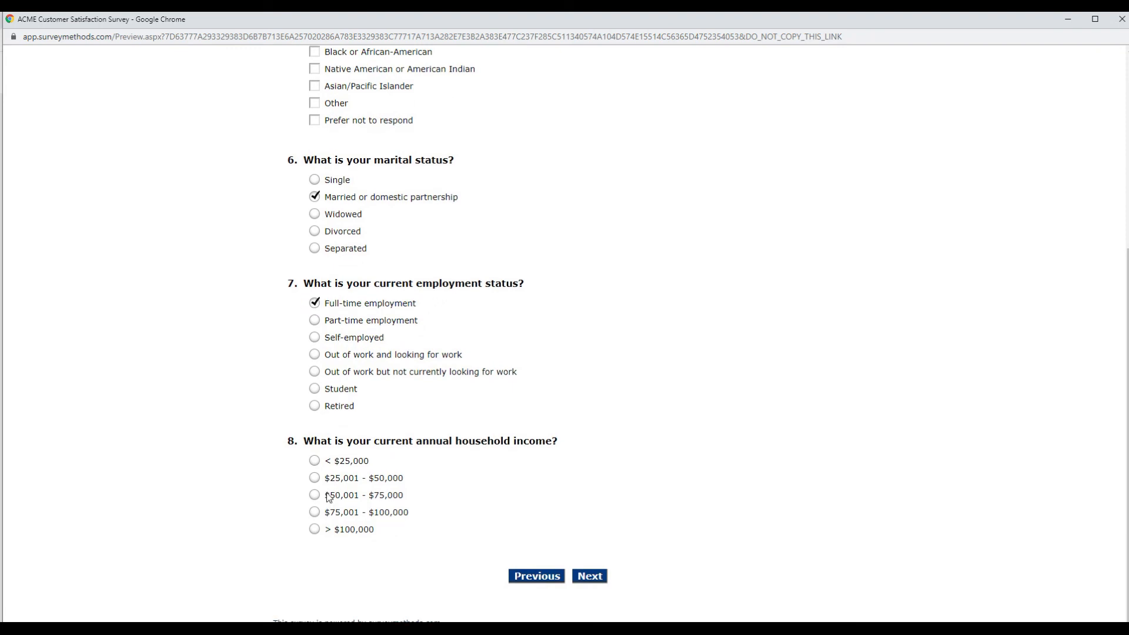
{"action": "left_click", "coordinate": [316, 513]}
{"action": "left_click", "coordinate": [588, 576]}
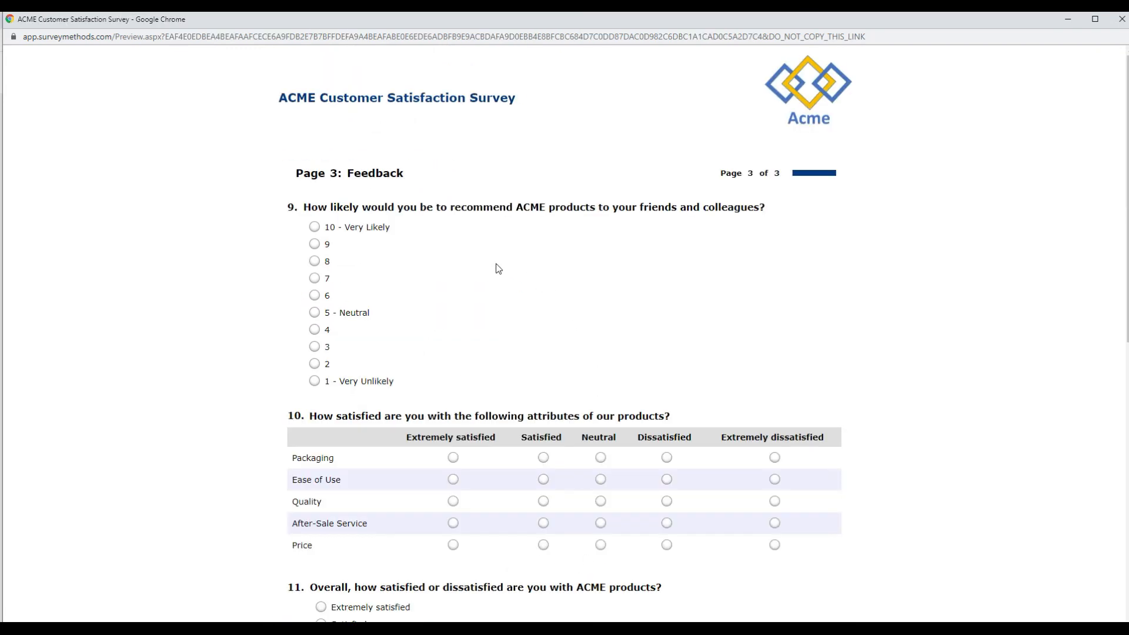
Step: Rate recommendation likelihood 9, Packaging Extremely satisfied, Ease of Use Neutral, Quality and Price Satisfied, and After-Sale Service Dissatisfied
{"action": "left_click", "coordinate": [314, 244]}
{"action": "scroll", "coordinate": [461, 259], "scroll_direction": "down", "scroll_amount": 1}
{"action": "left_click", "coordinate": [453, 398]}
{"action": "left_click", "coordinate": [601, 419]}
{"action": "left_click", "coordinate": [543, 442]}
{"action": "left_click", "coordinate": [667, 464]}
{"action": "left_click", "coordinate": [542, 485]}
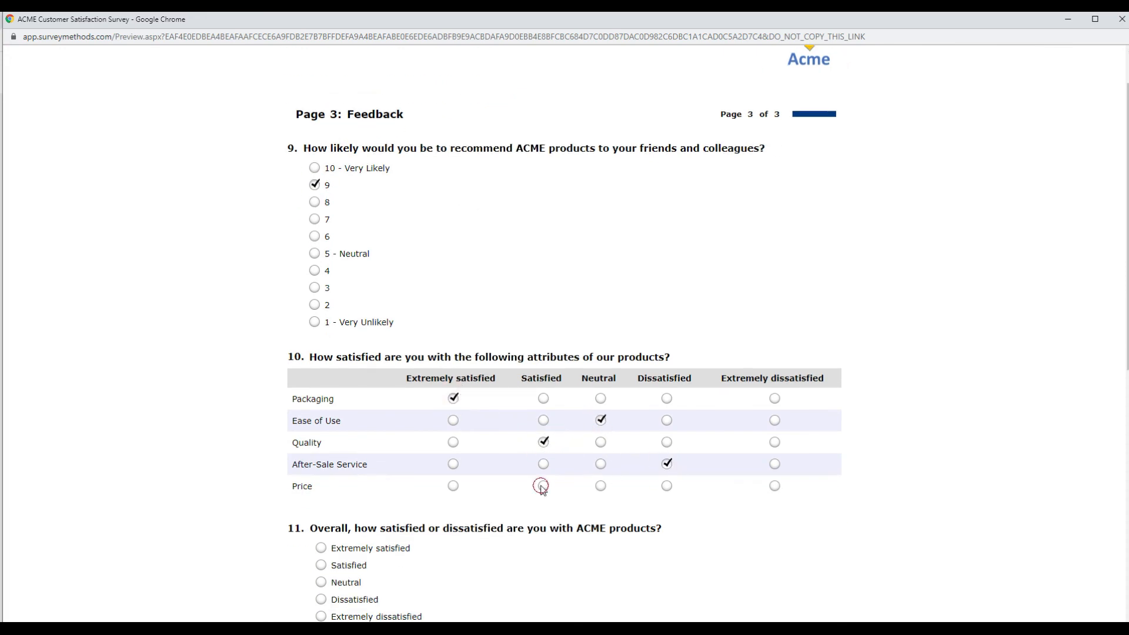
Step: Rate overall satisfaction Extremely satisfied and describe the products as Reliable, Best Value, Unique, Poor Quality, Ineffective and Other "Fun to use!"
{"action": "scroll", "coordinate": [312, 376], "scroll_direction": "down", "scroll_amount": 4}
{"action": "left_click", "coordinate": [321, 311]}
{"action": "scroll", "coordinate": [263, 297], "scroll_direction": "down", "scroll_amount": 2}
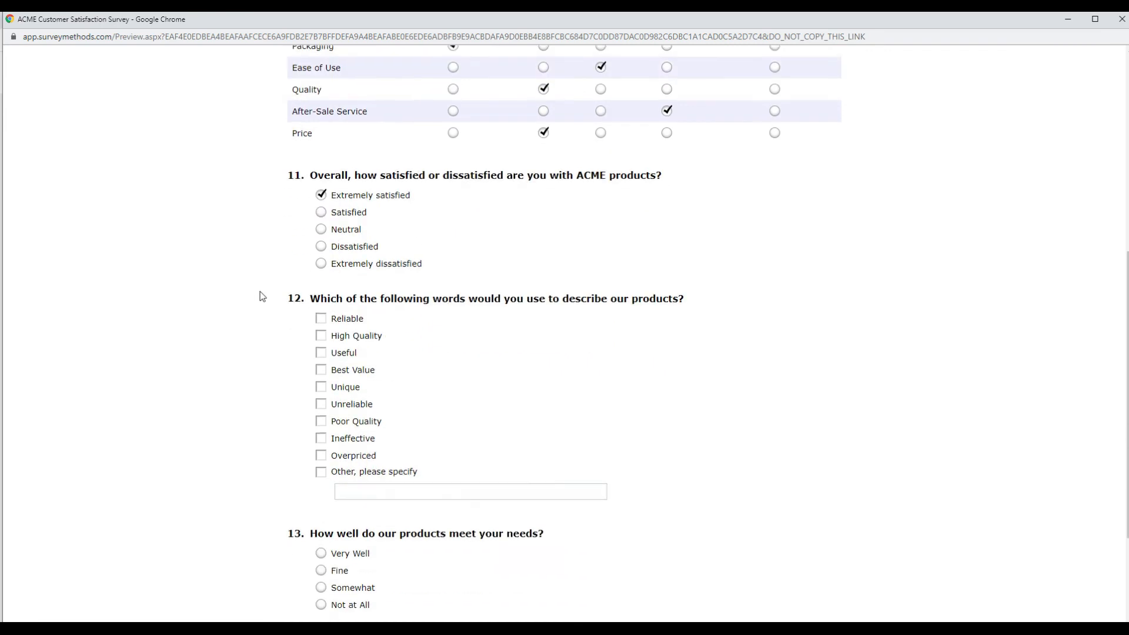
{"action": "scroll", "coordinate": [262, 296], "scroll_direction": "down", "scroll_amount": 2}
{"action": "left_click", "coordinate": [321, 251]}
{"action": "left_click", "coordinate": [321, 267]}
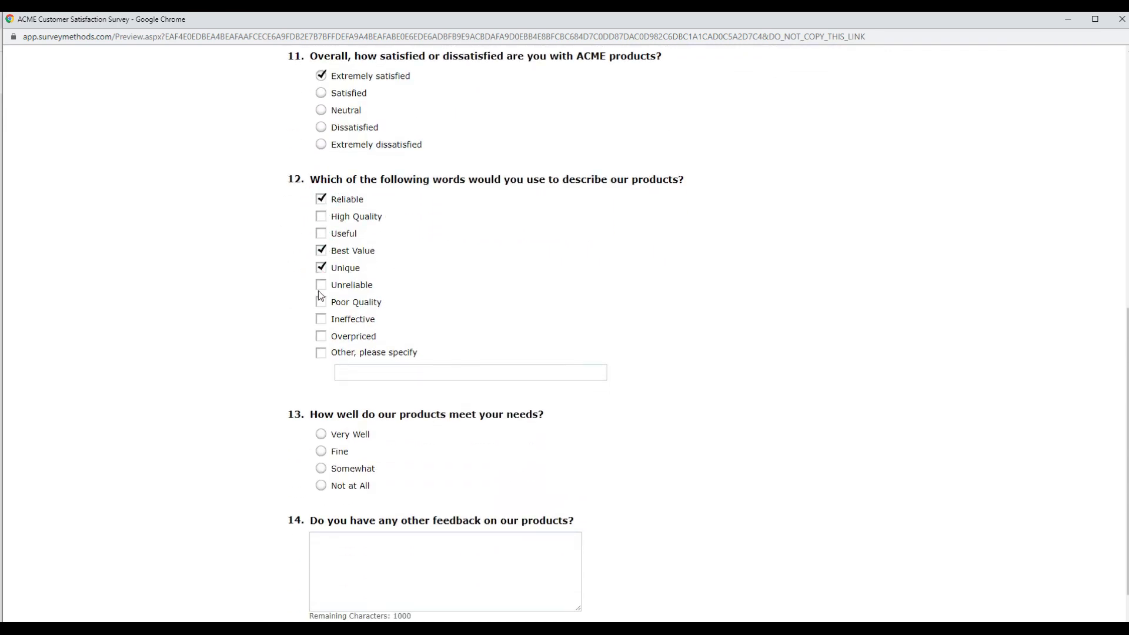
{"action": "left_click", "coordinate": [321, 303]}
{"action": "left_click", "coordinate": [321, 319]}
{"action": "scroll", "coordinate": [291, 302], "scroll_direction": "down", "scroll_amount": 2}
{"action": "left_click", "coordinate": [353, 284]}
{"action": "type", "text": "Fun to use!"}
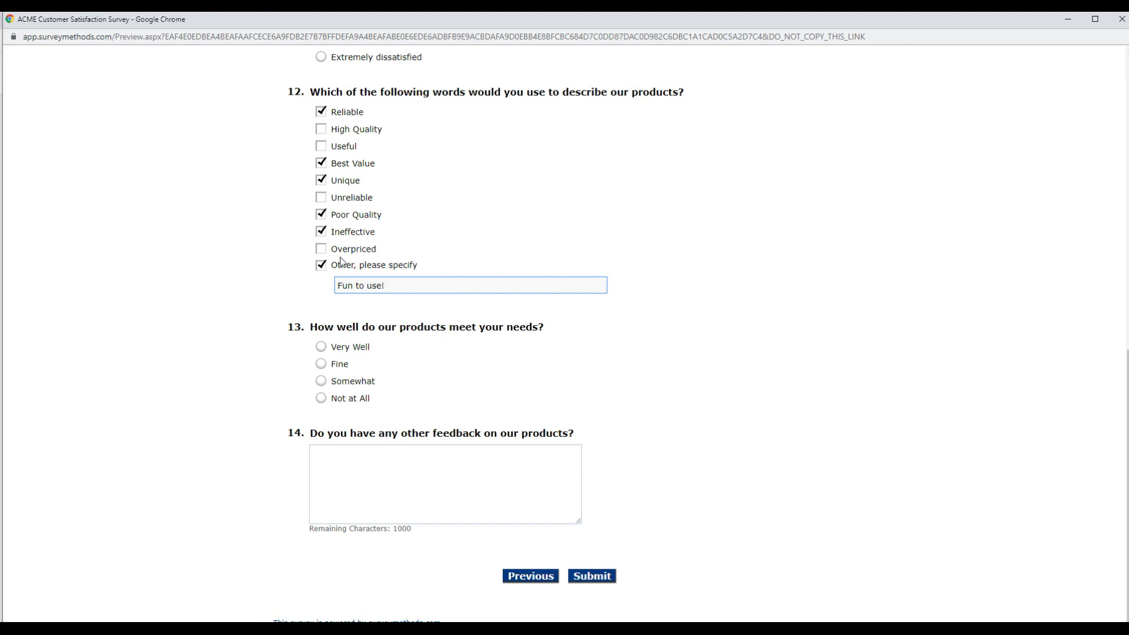
Step: Answer Very Well for meeting needs, add the feedback "I love ACME products!", submit the test response and close the preview
{"action": "left_click", "coordinate": [320, 348]}
{"action": "left_click", "coordinate": [393, 450]}
{"action": "type", "text": "I l"}
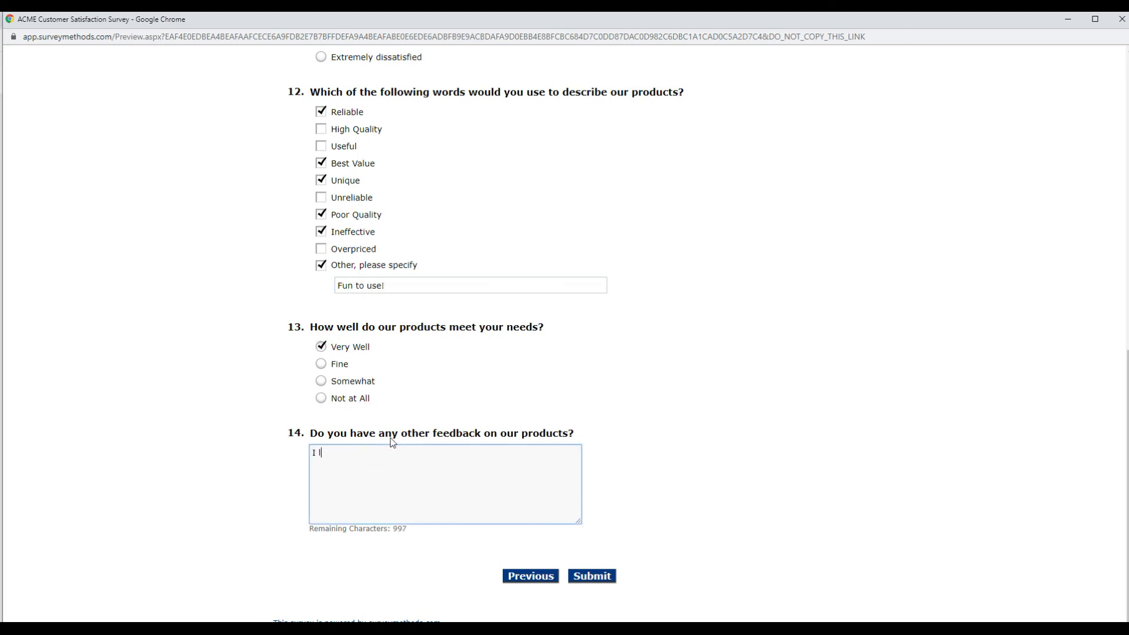
{"action": "type", "text": "vve ACME products!"}
{"action": "left_click", "coordinate": [588, 575]}
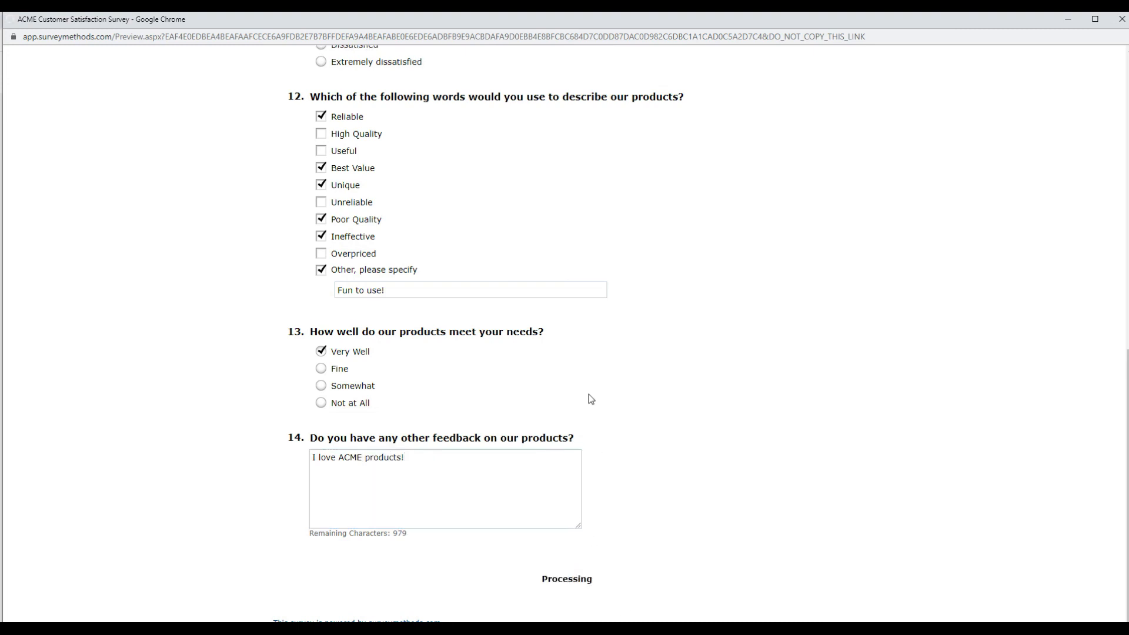
{"action": "left_click", "coordinate": [1122, 19]}
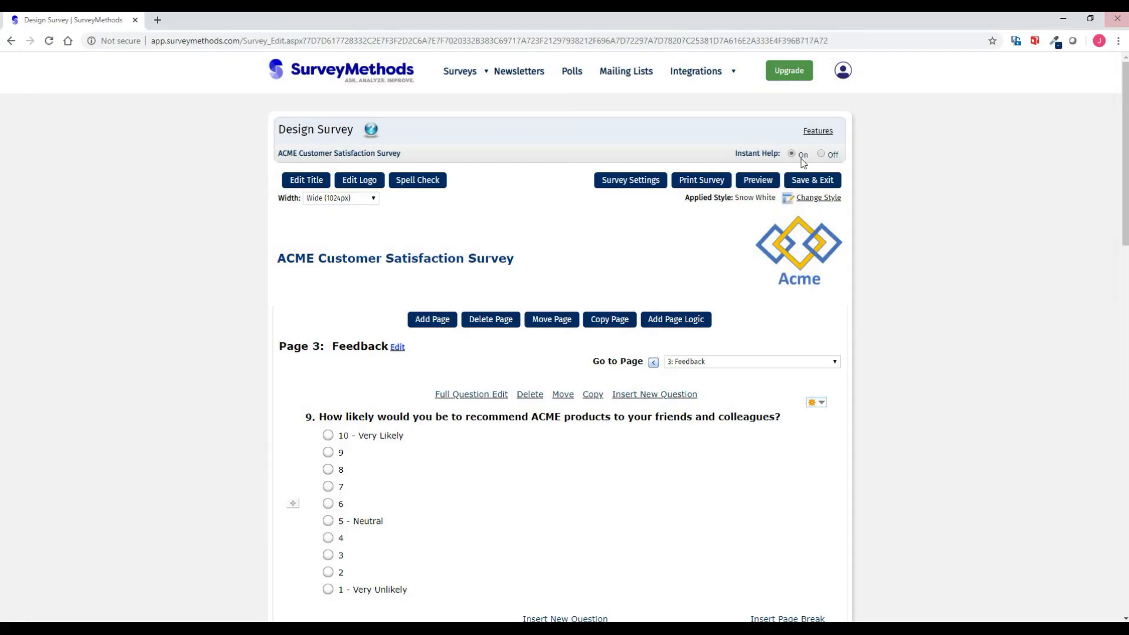